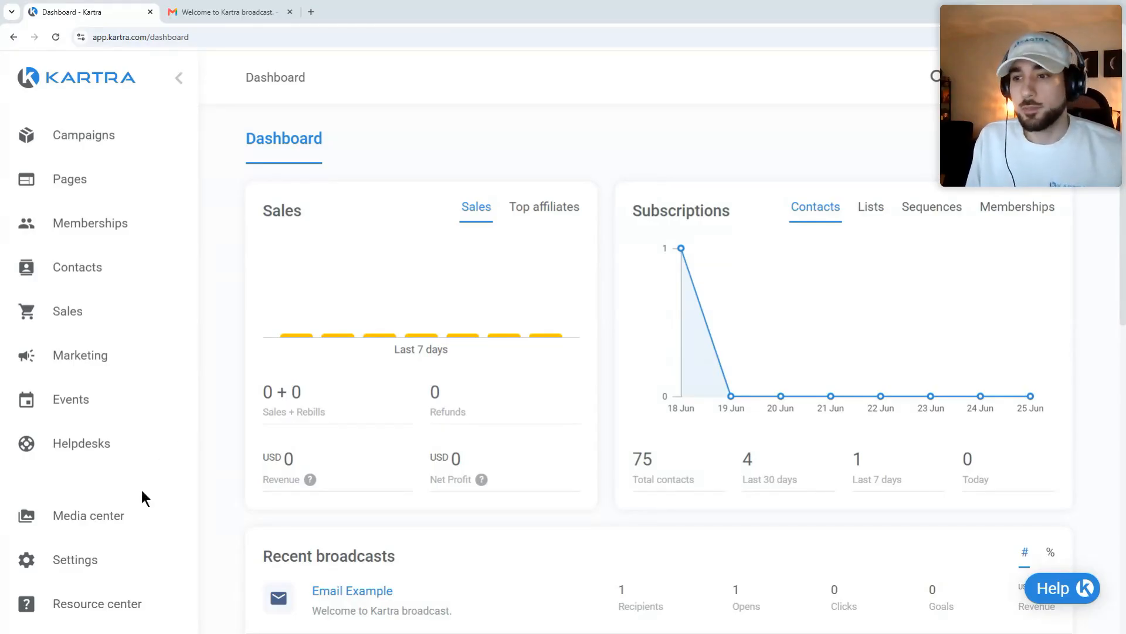
Step: Expand the Settings menu in the Kartra dashboard sidebar
{"action": "left_click", "coordinate": [108, 559]}
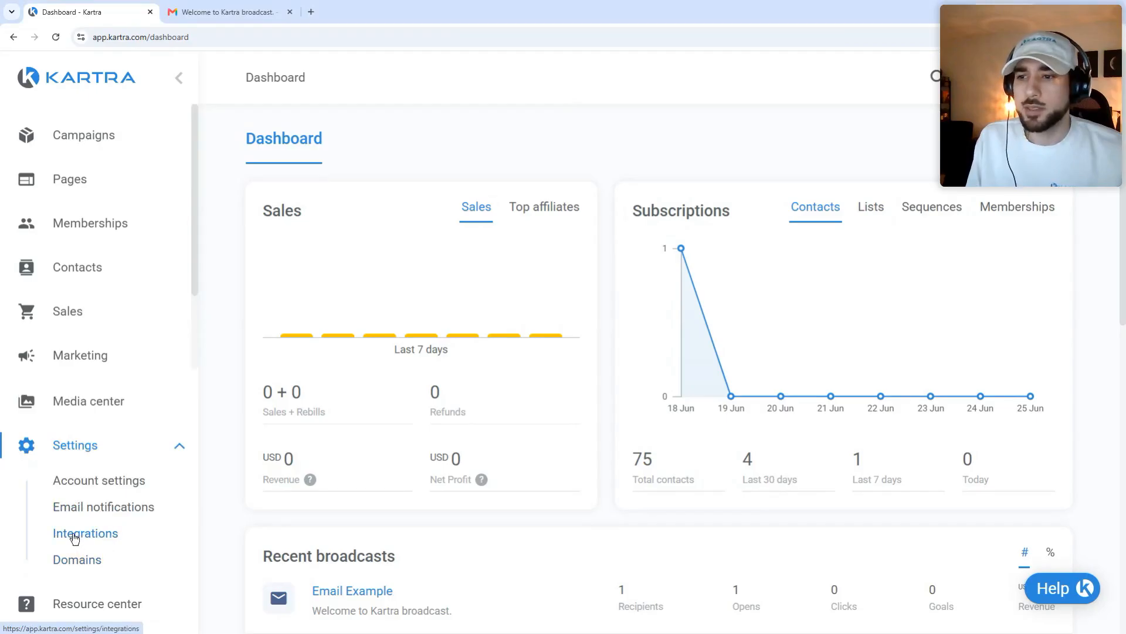
Step: Go to Integrations and open the KartraMail gateway for editing
{"action": "left_click", "coordinate": [83, 541]}
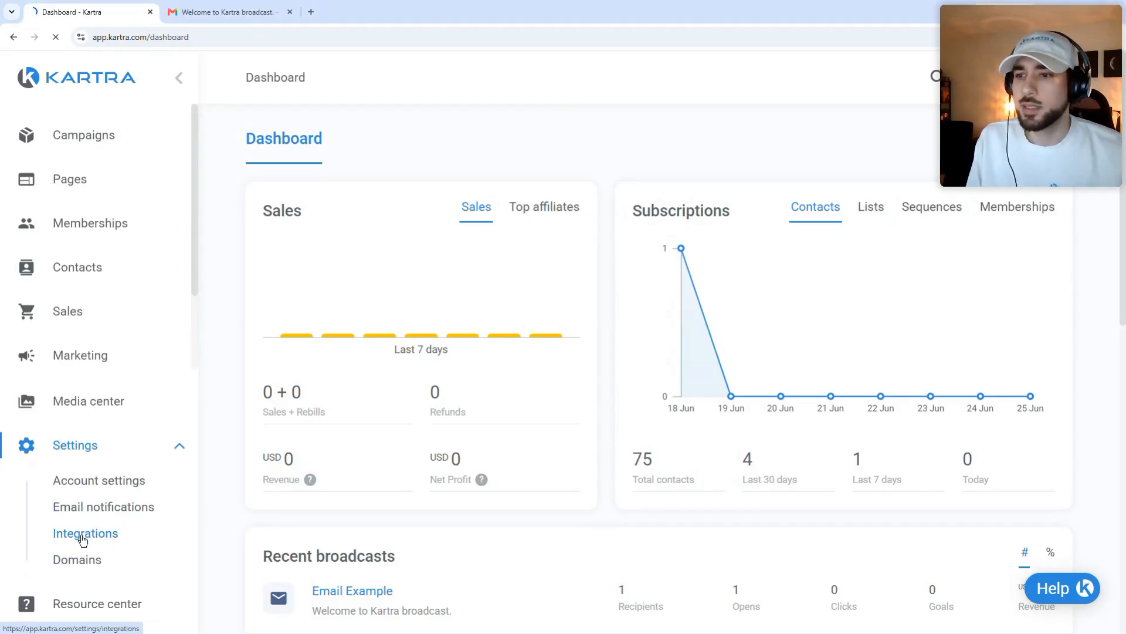
{"action": "scroll", "coordinate": [677, 352], "scroll_direction": "down", "scroll_amount": 1}
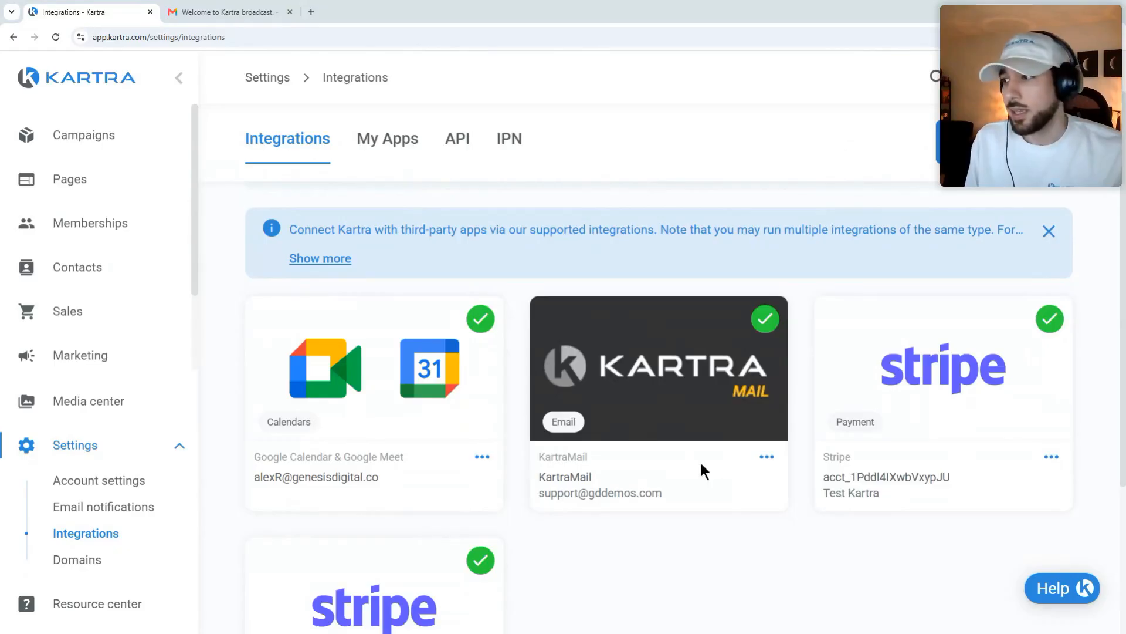
{"action": "left_click", "coordinate": [766, 457]}
{"action": "left_click", "coordinate": [816, 458]}
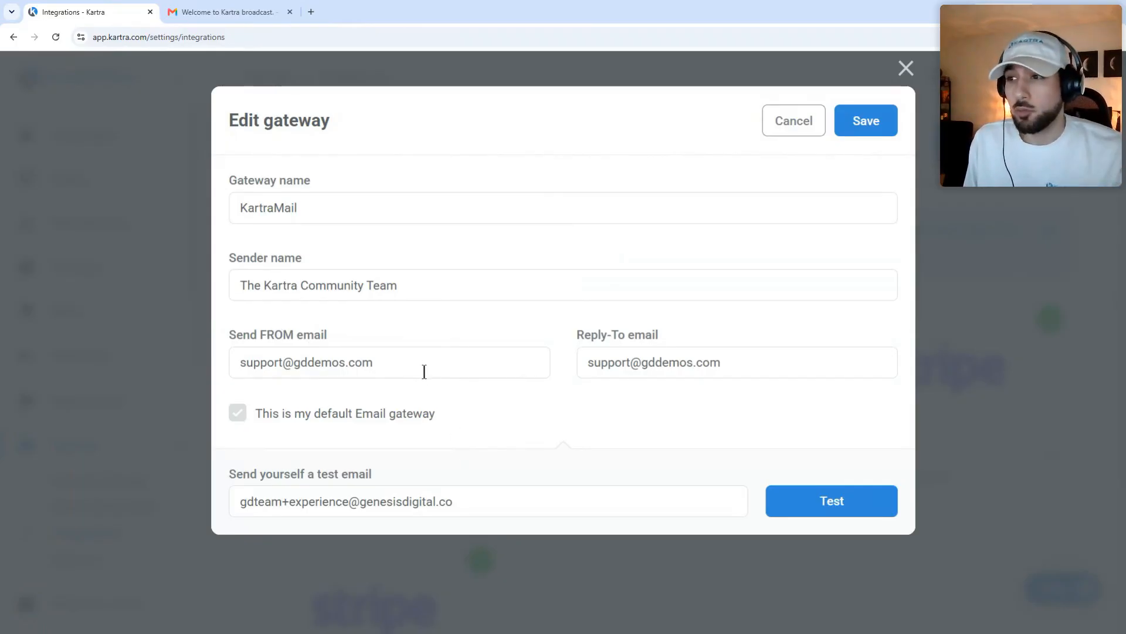
Step: Inspect the send-from email address and its domain in the gateway form
{"action": "left_click_drag", "start_coordinate": [422, 370], "coordinate": [231, 368]}
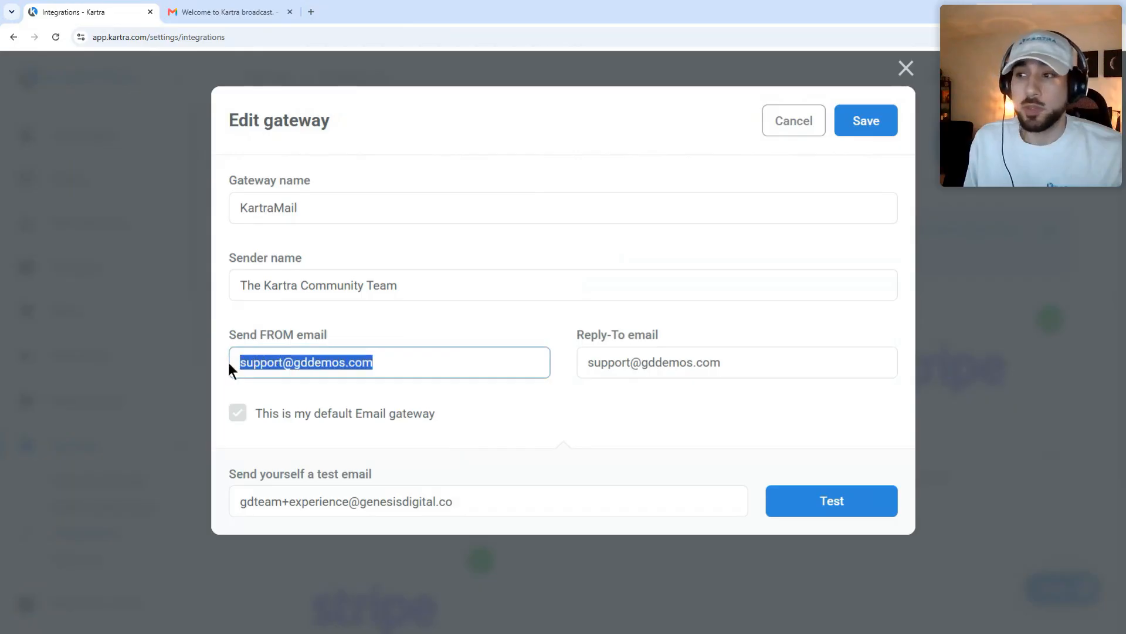
{"action": "left_click", "coordinate": [376, 332]}
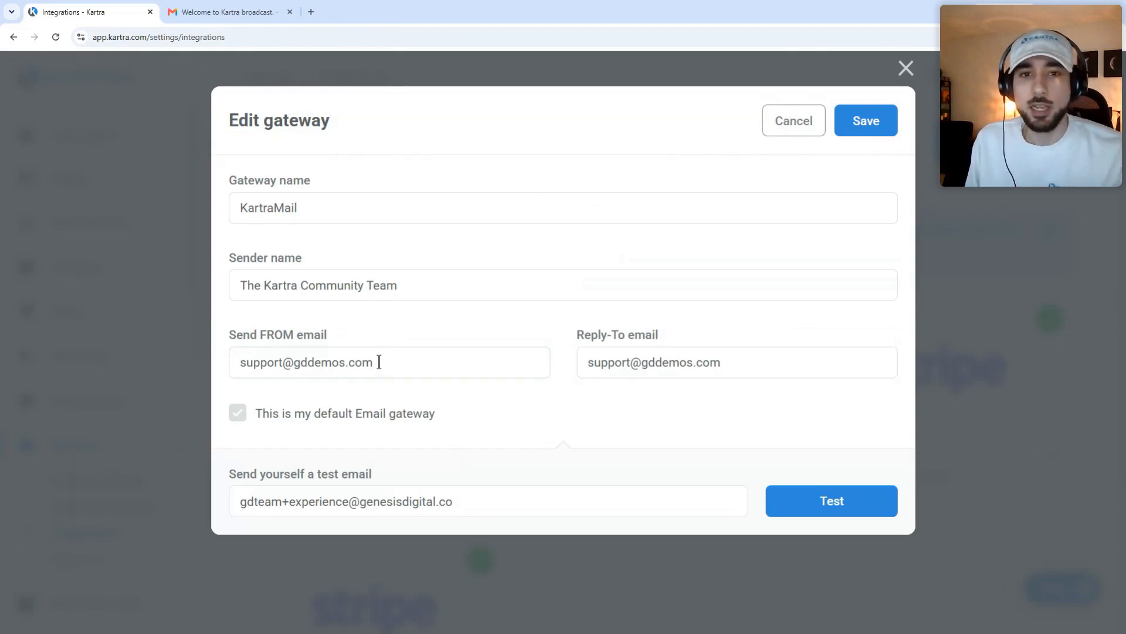
{"action": "left_click_drag", "start_coordinate": [379, 362], "coordinate": [294, 373]}
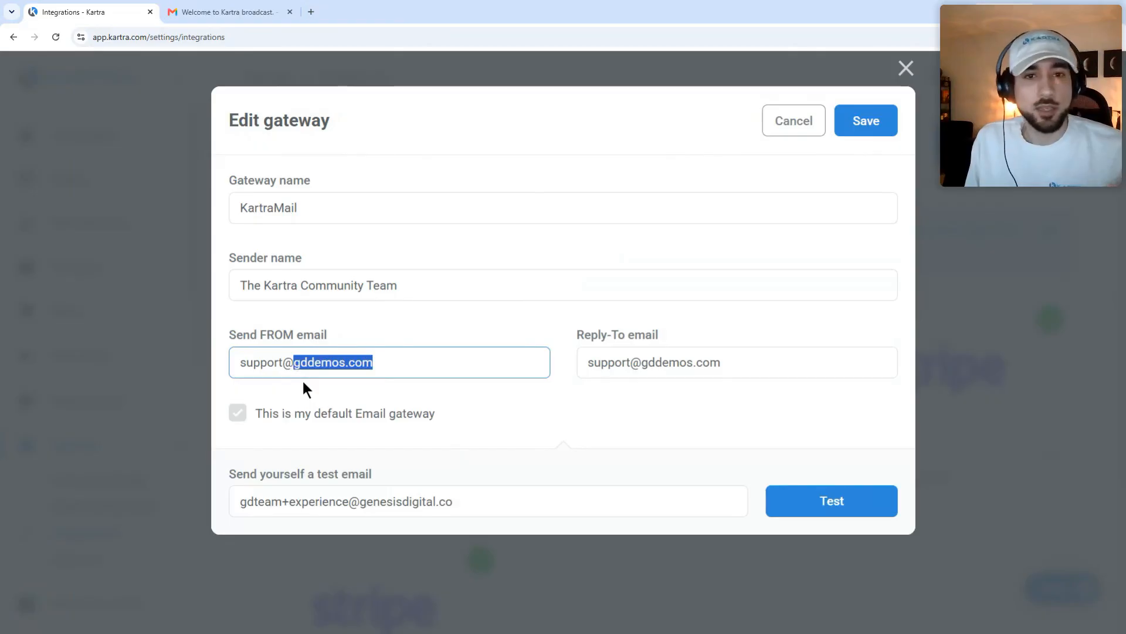
{"action": "left_click", "coordinate": [305, 379]}
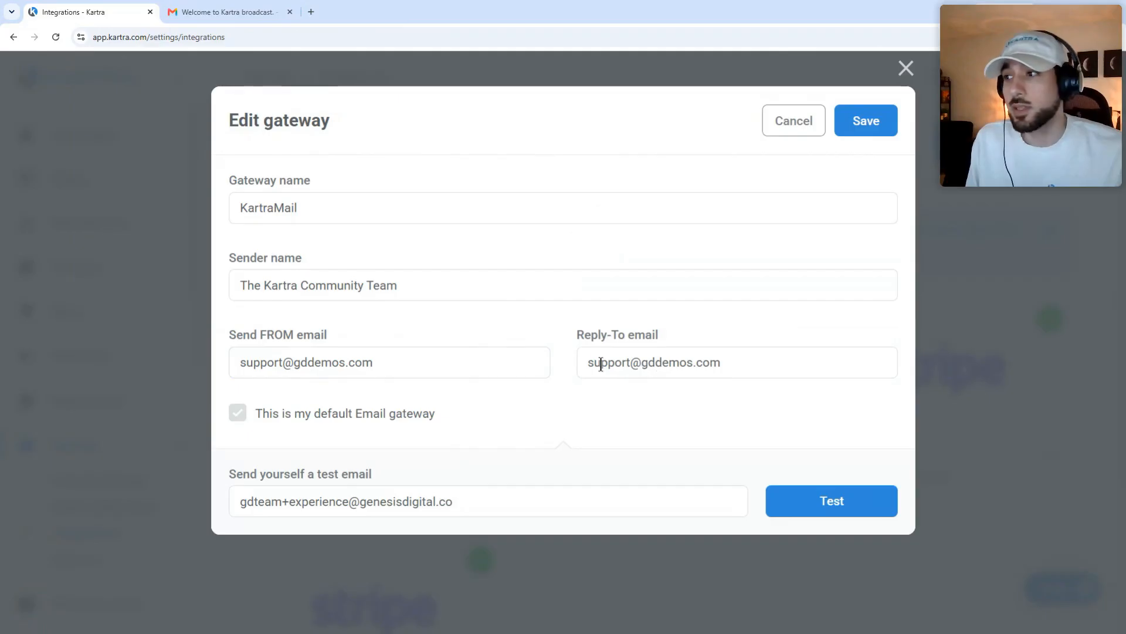
Step: Check the Reply-To email address, then cancel the Edit gateway dialog unchanged
{"action": "left_click_drag", "start_coordinate": [589, 364], "coordinate": [739, 366]}
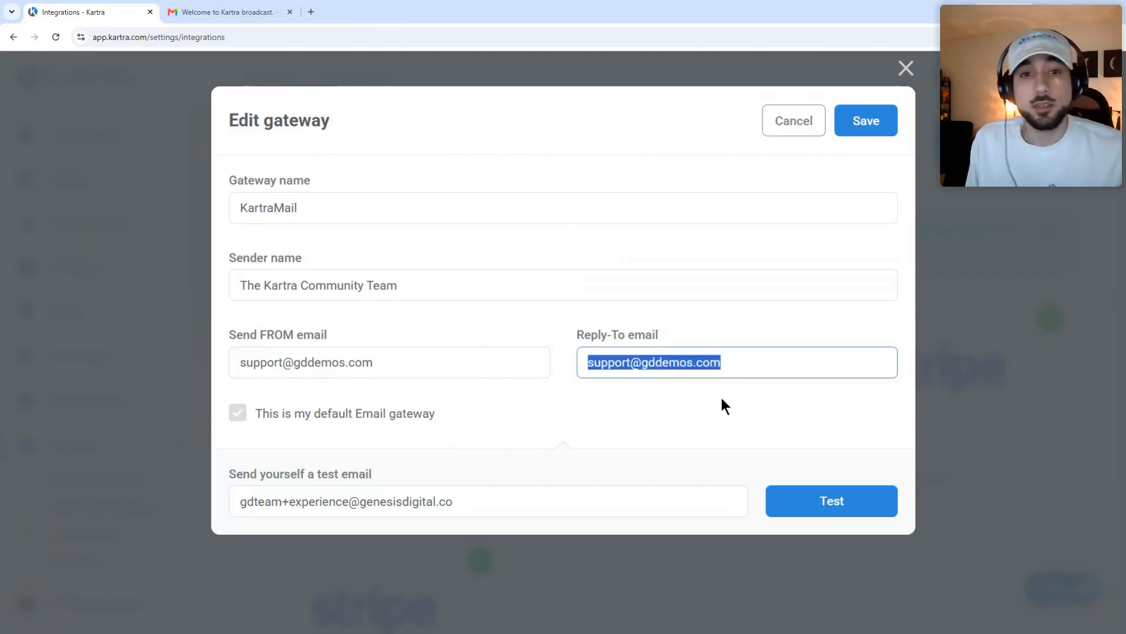
{"action": "left_click", "coordinate": [507, 400]}
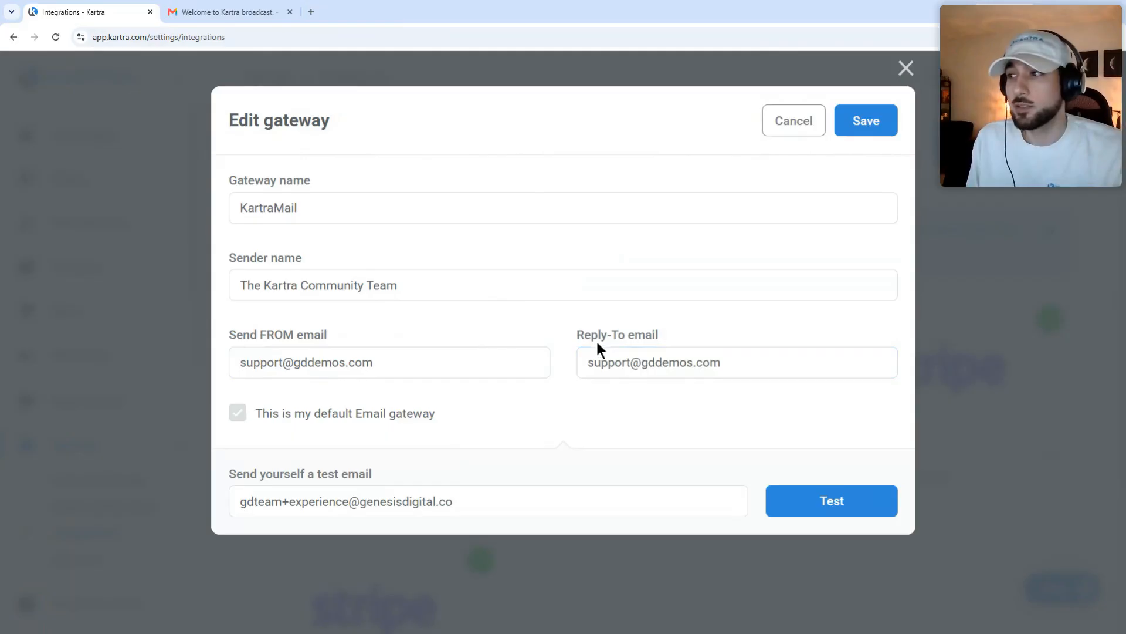
{"action": "left_click_drag", "start_coordinate": [639, 333], "coordinate": [656, 333]}
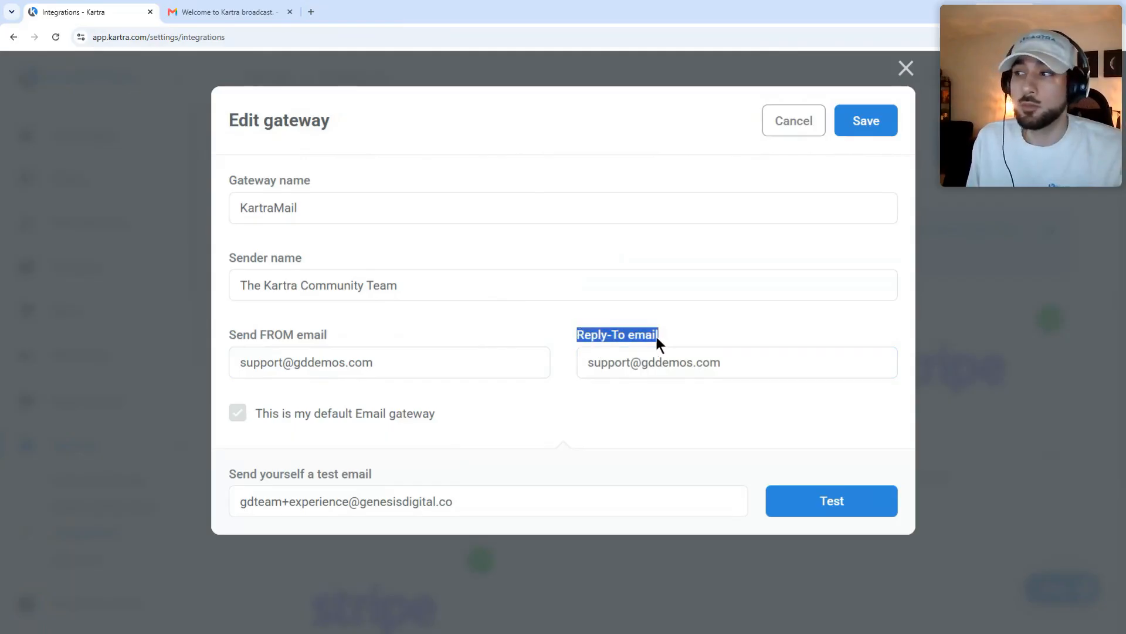
{"action": "left_click", "coordinate": [613, 375]}
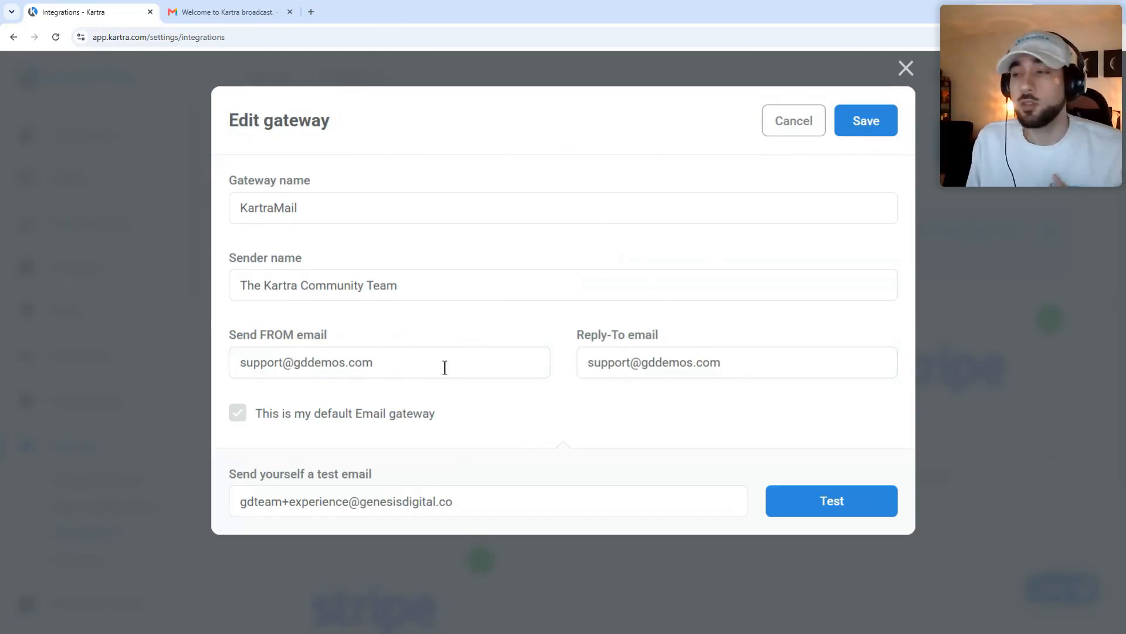
{"action": "left_click", "coordinate": [805, 121]}
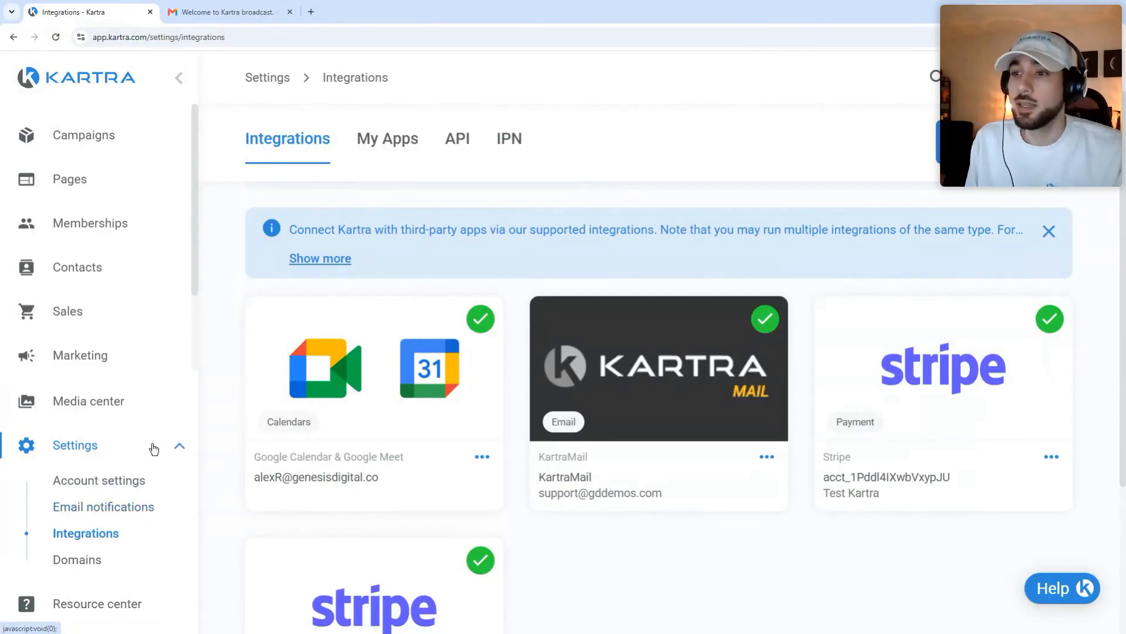
Step: Browse the To your contacts notification emails, such as refund and rebill, all activated
{"action": "left_click", "coordinate": [125, 509]}
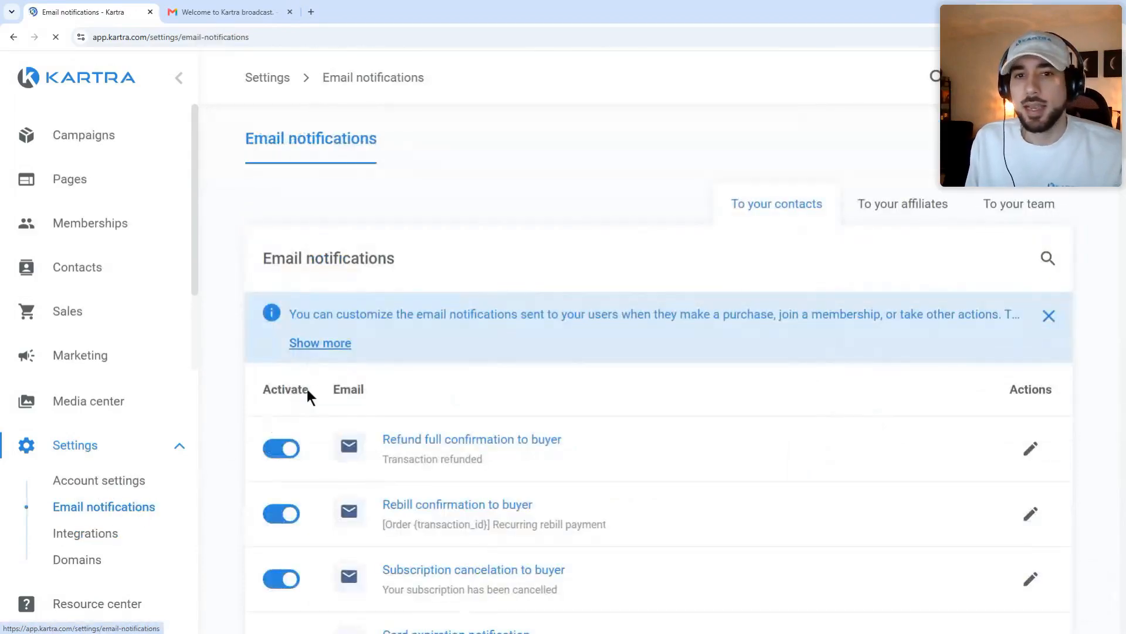
{"action": "scroll", "coordinate": [466, 357], "scroll_direction": "down", "scroll_amount": 2}
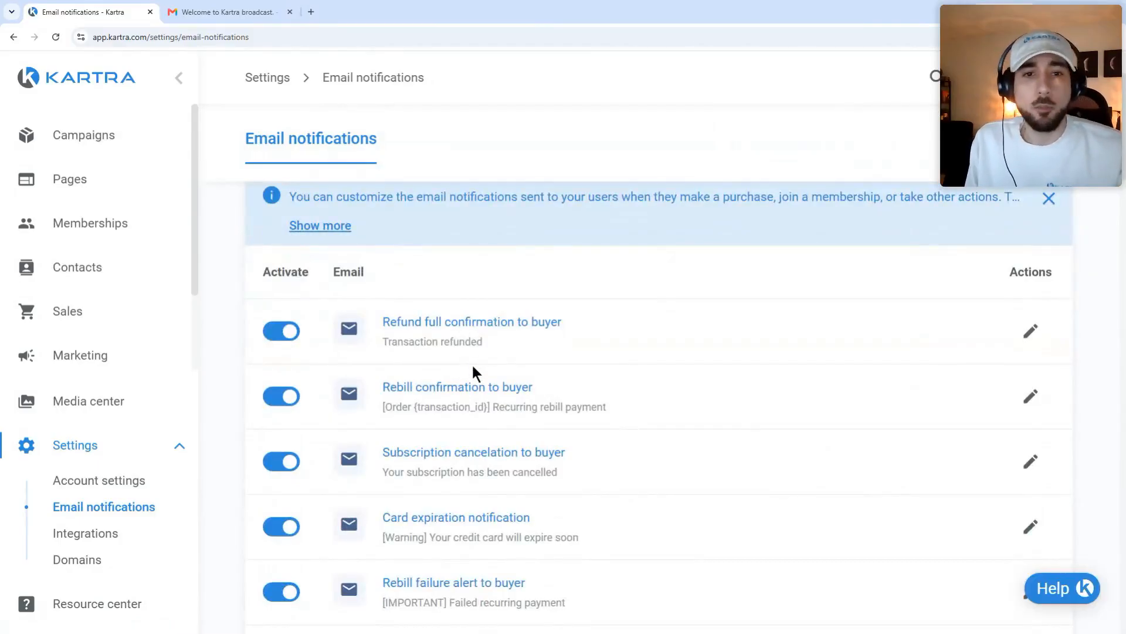
{"action": "scroll", "coordinate": [900, 317], "scroll_direction": "up", "scroll_amount": 2}
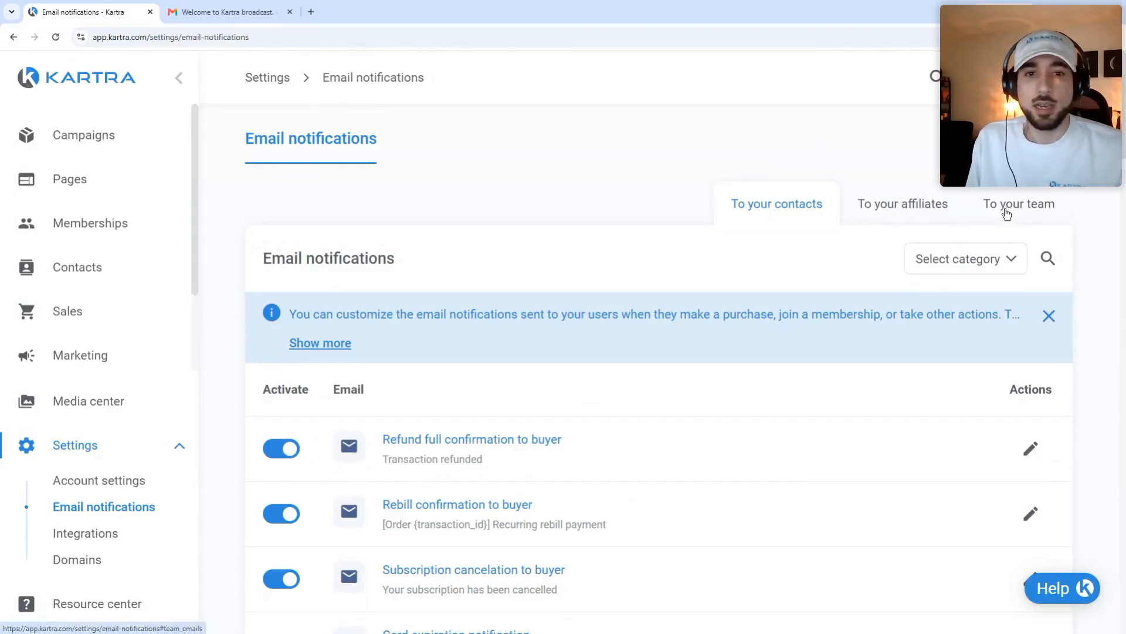
{"action": "scroll", "coordinate": [778, 296], "scroll_direction": "down", "scroll_amount": 2}
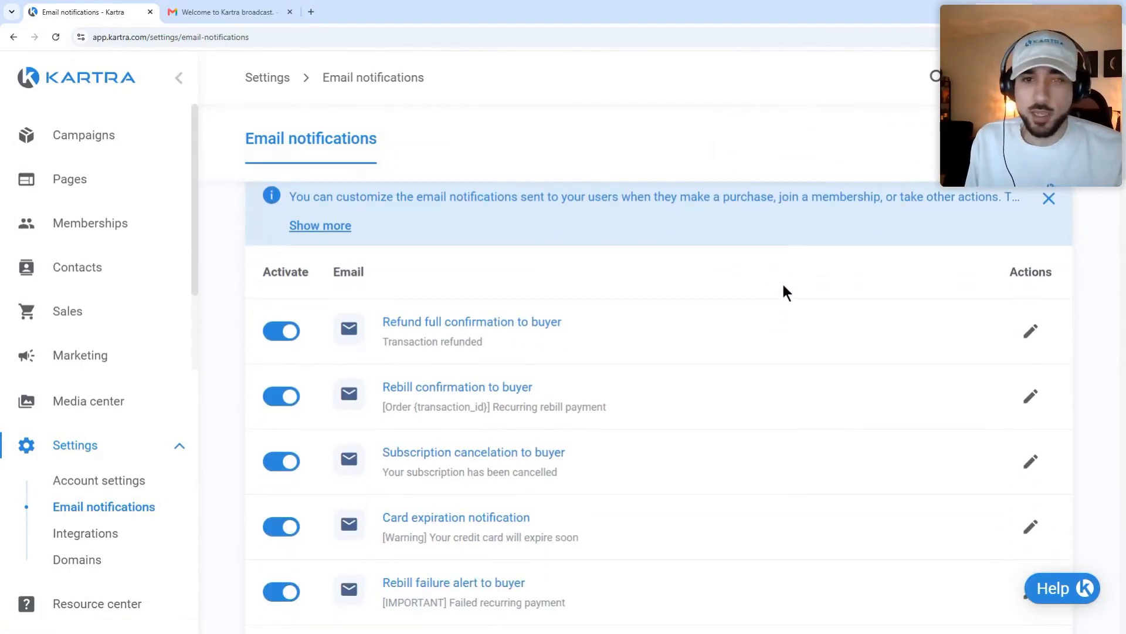
{"action": "scroll", "coordinate": [784, 286], "scroll_direction": "up", "scroll_amount": 1}
{"action": "scroll", "coordinate": [784, 288], "scroll_direction": "up", "scroll_amount": 1}
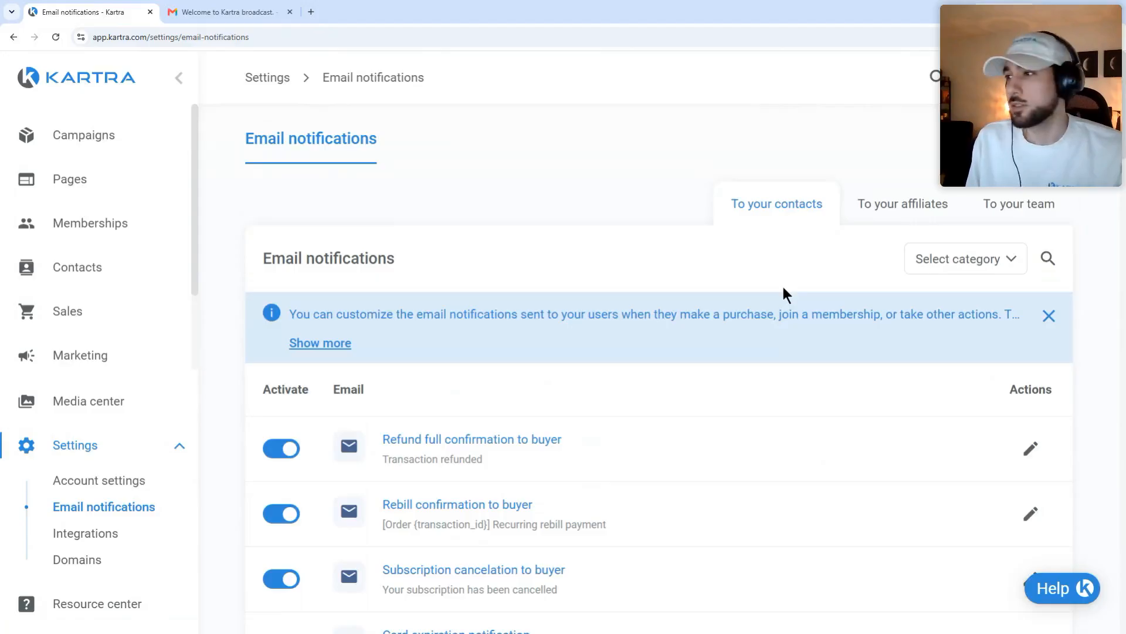
{"action": "scroll", "coordinate": [938, 402], "scroll_direction": "down", "scroll_amount": 1}
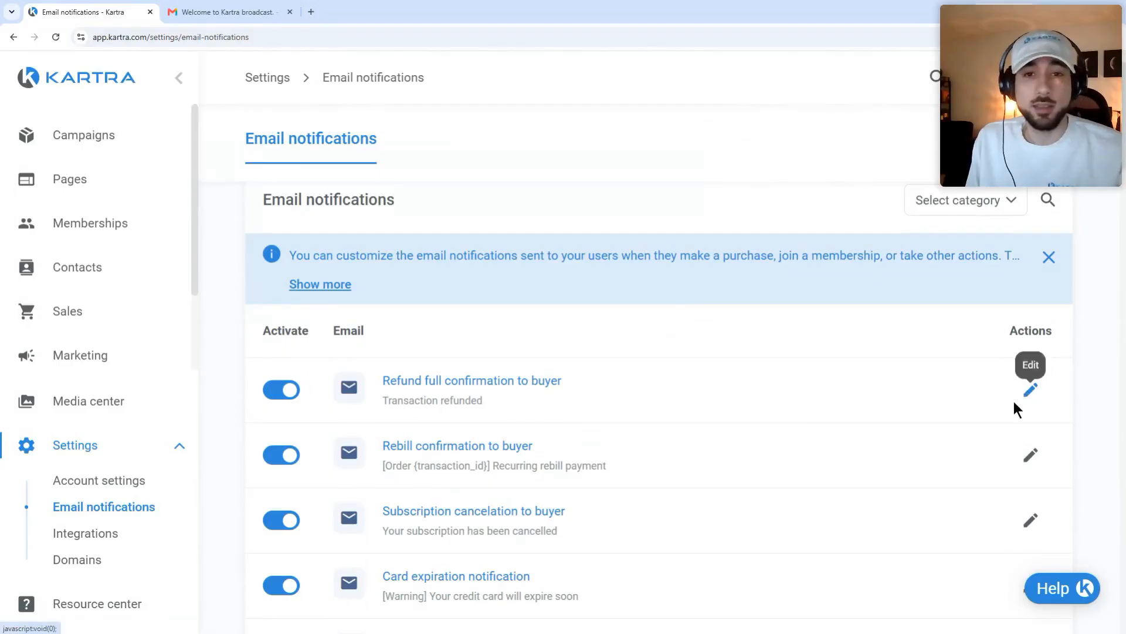
{"action": "scroll", "coordinate": [838, 393], "scroll_direction": "down", "scroll_amount": 1}
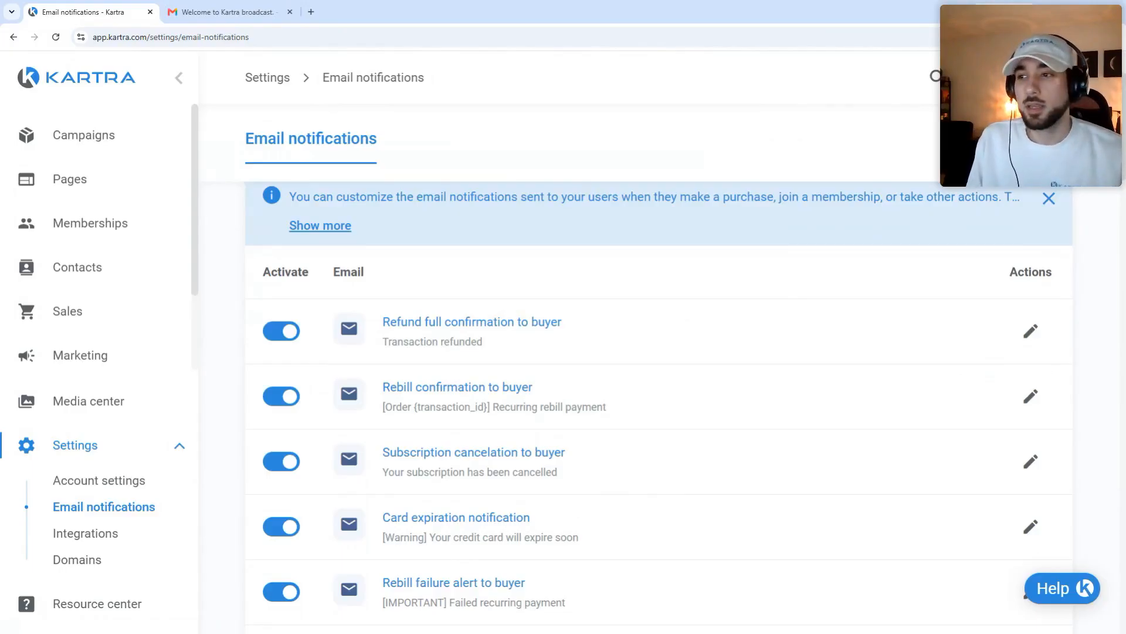
{"action": "scroll", "coordinate": [506, 332], "scroll_direction": "up", "scroll_amount": 2}
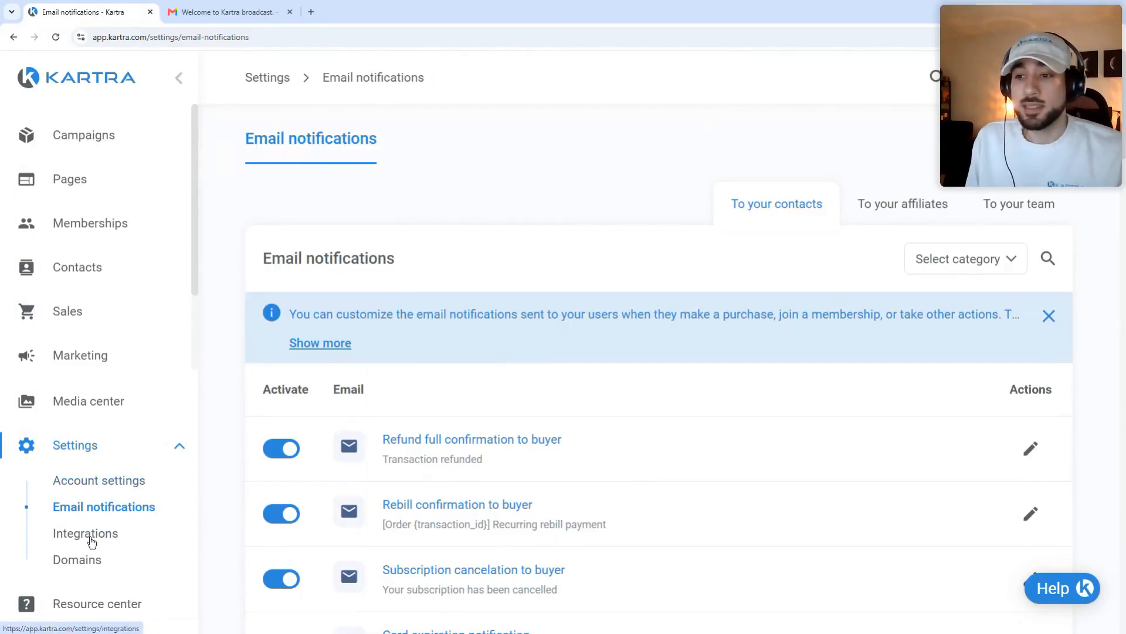
{"action": "left_click", "coordinate": [86, 562]}
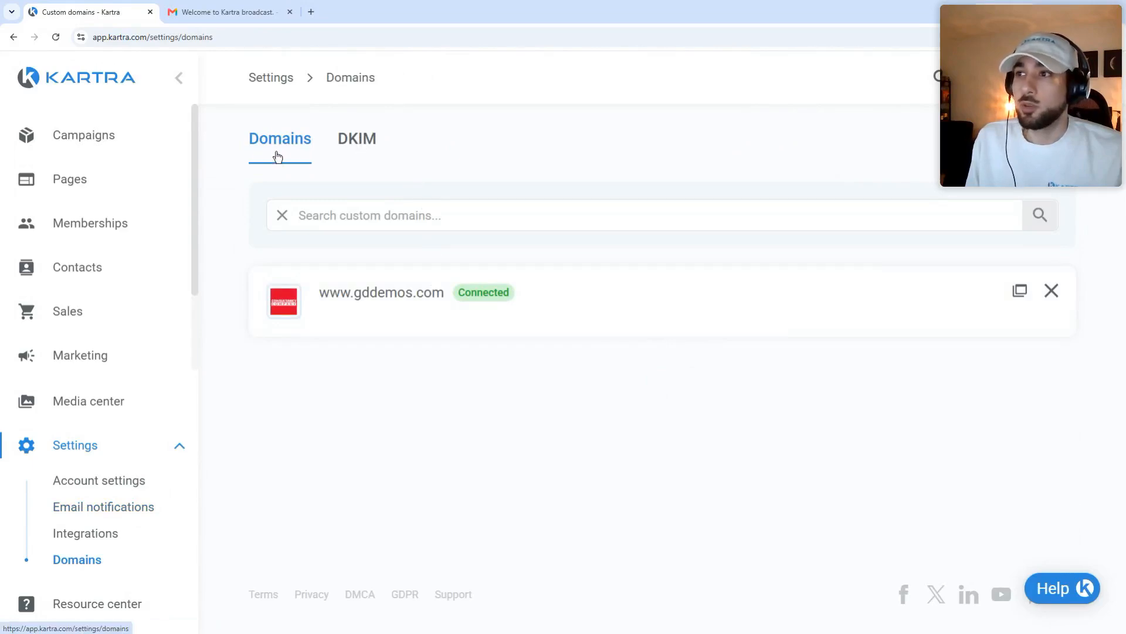
Step: Show the DKIM records on the Domains page, with gddemos.com connected
{"action": "left_click", "coordinate": [352, 140]}
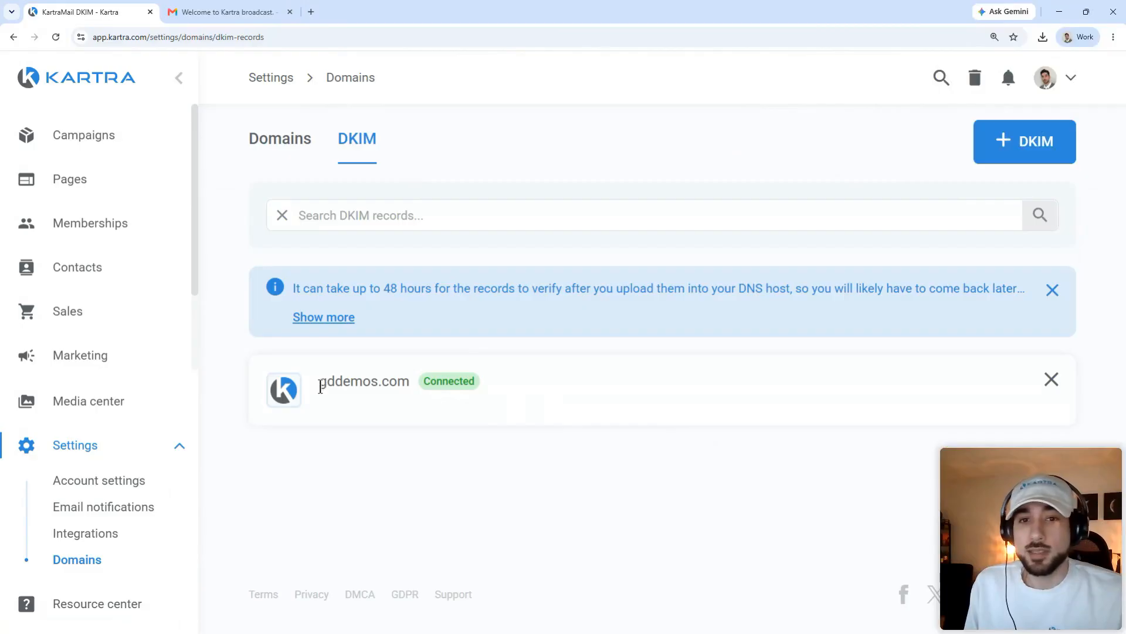
{"action": "left_click_drag", "start_coordinate": [319, 383], "coordinate": [407, 385]}
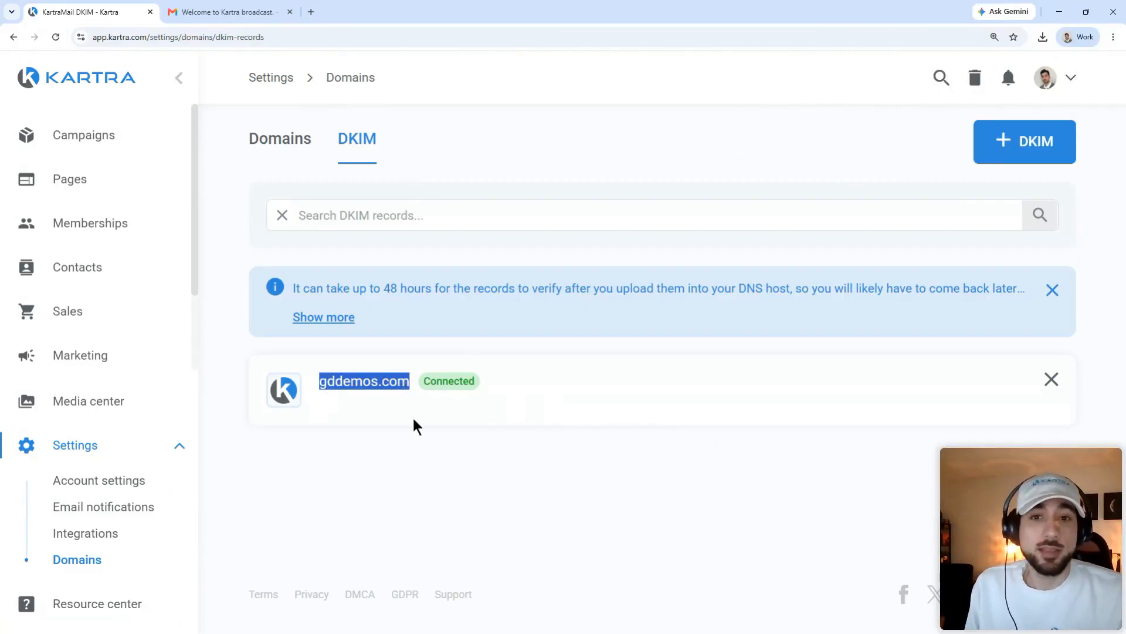
{"action": "left_click", "coordinate": [419, 446]}
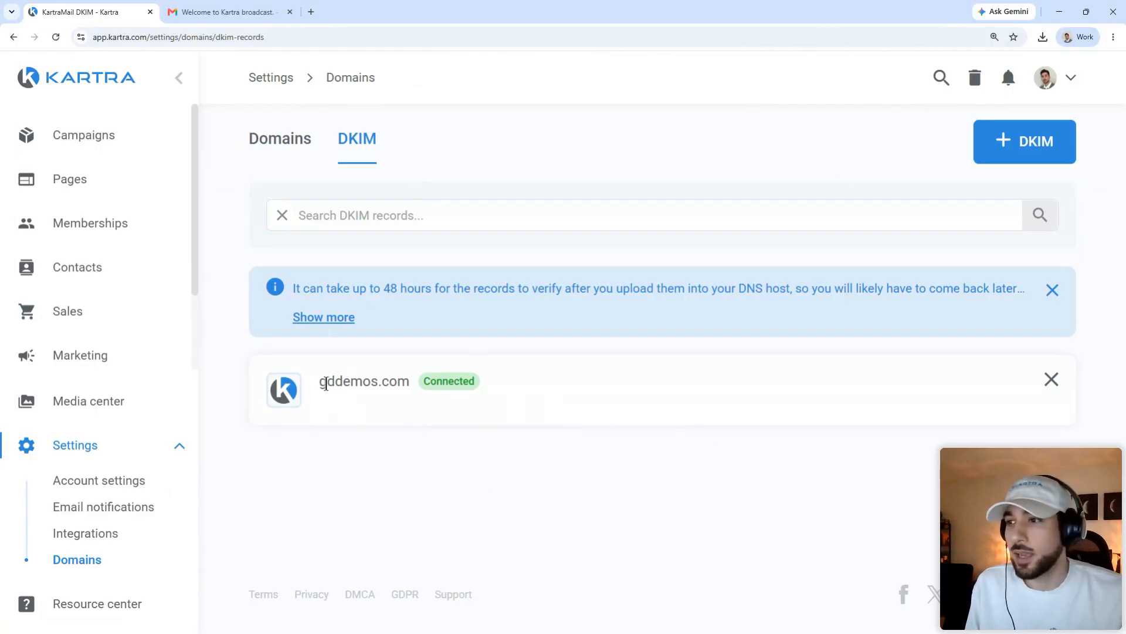
{"action": "left_click_drag", "start_coordinate": [320, 387], "coordinate": [410, 381]}
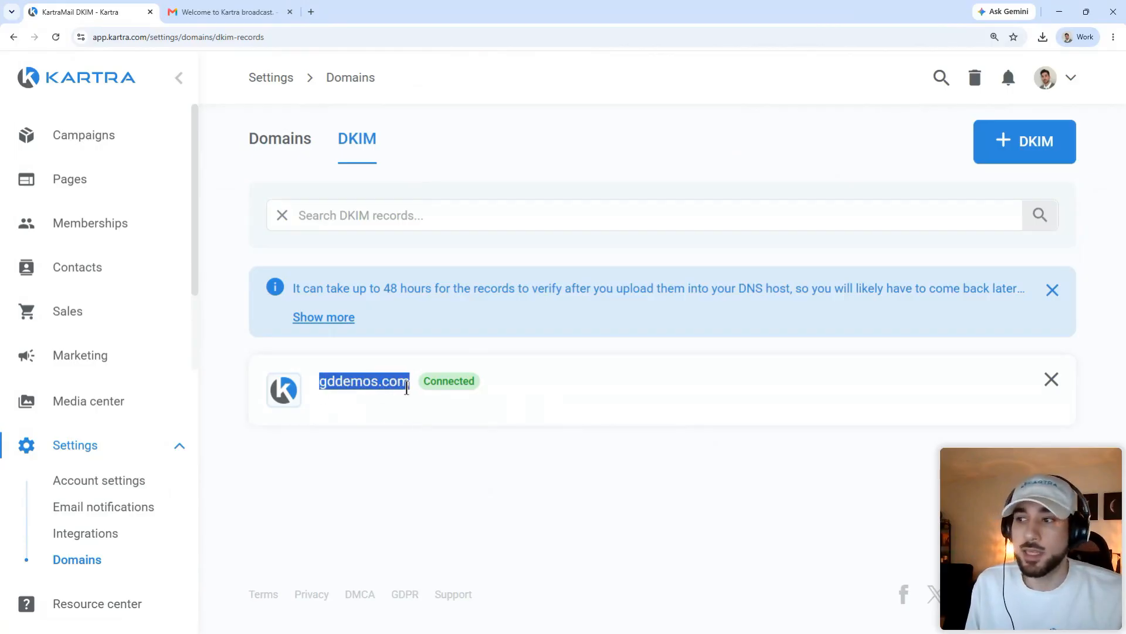
{"action": "left_click", "coordinate": [438, 455]}
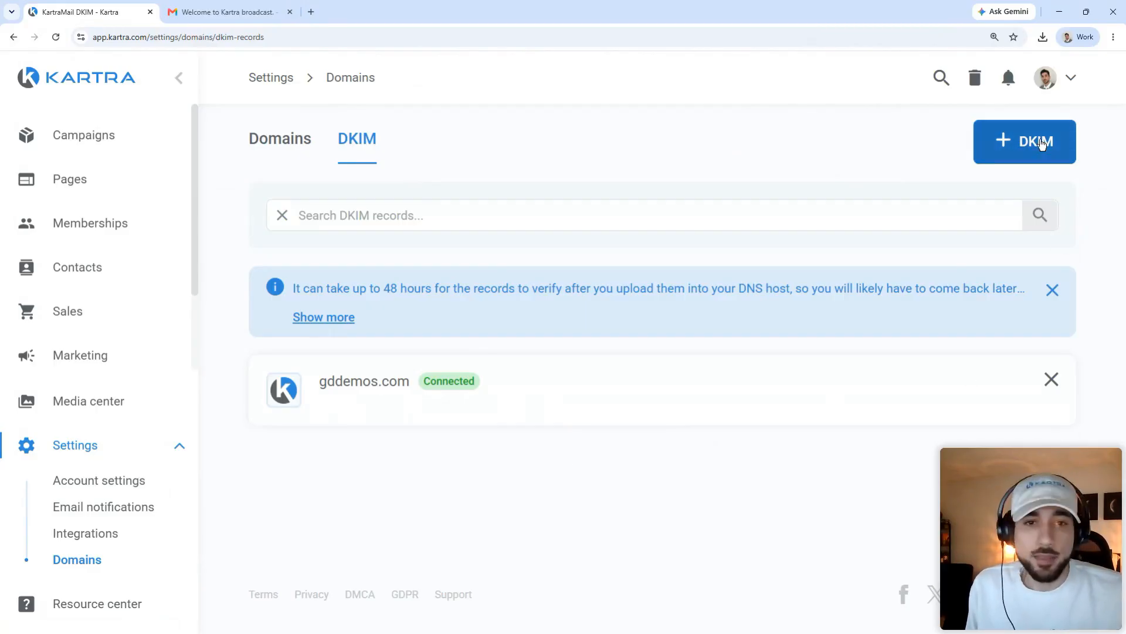
{"action": "left_click", "coordinate": [1041, 144]}
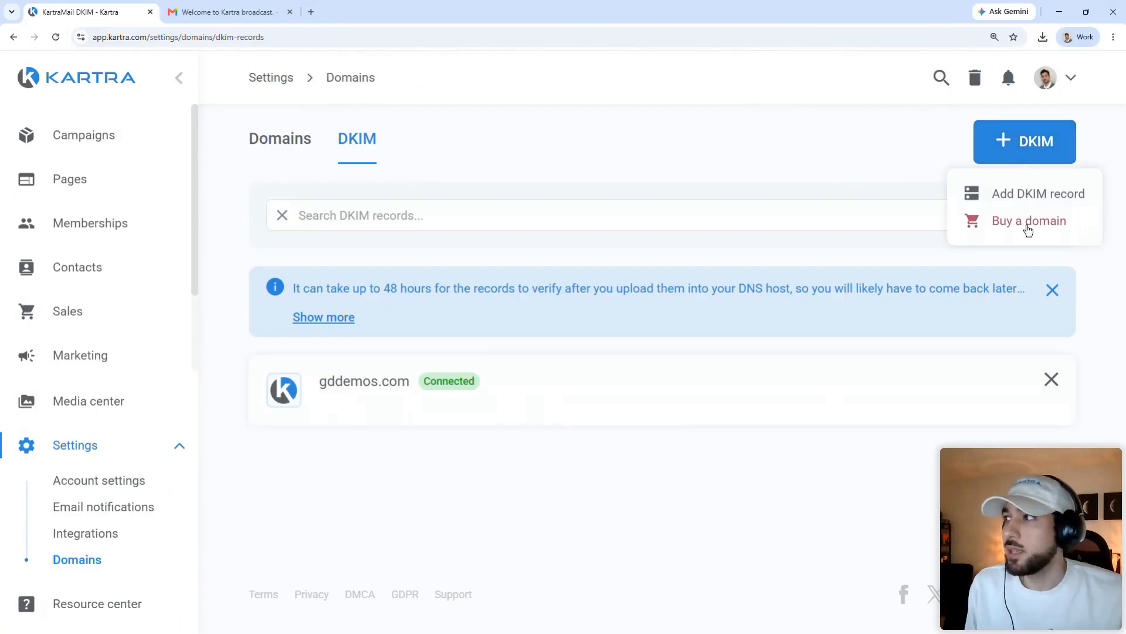
{"action": "left_click", "coordinate": [905, 403]}
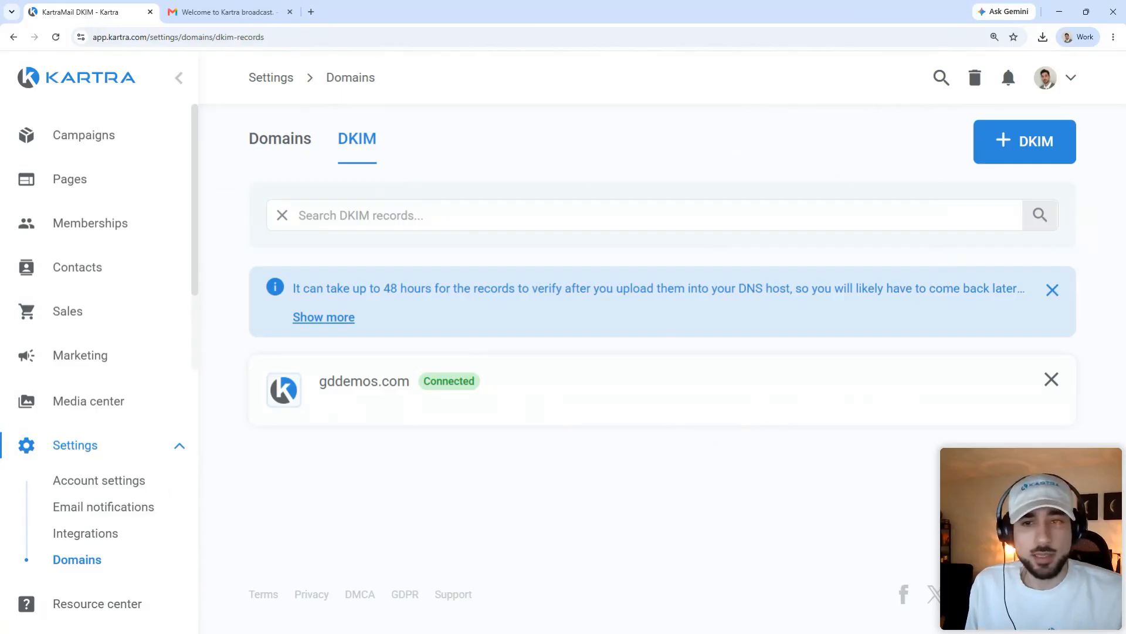
Step: Try the Resource center's KAI support chat, close it, then switch to the Gmail broadcast email
{"action": "left_click", "coordinate": [1075, 578]}
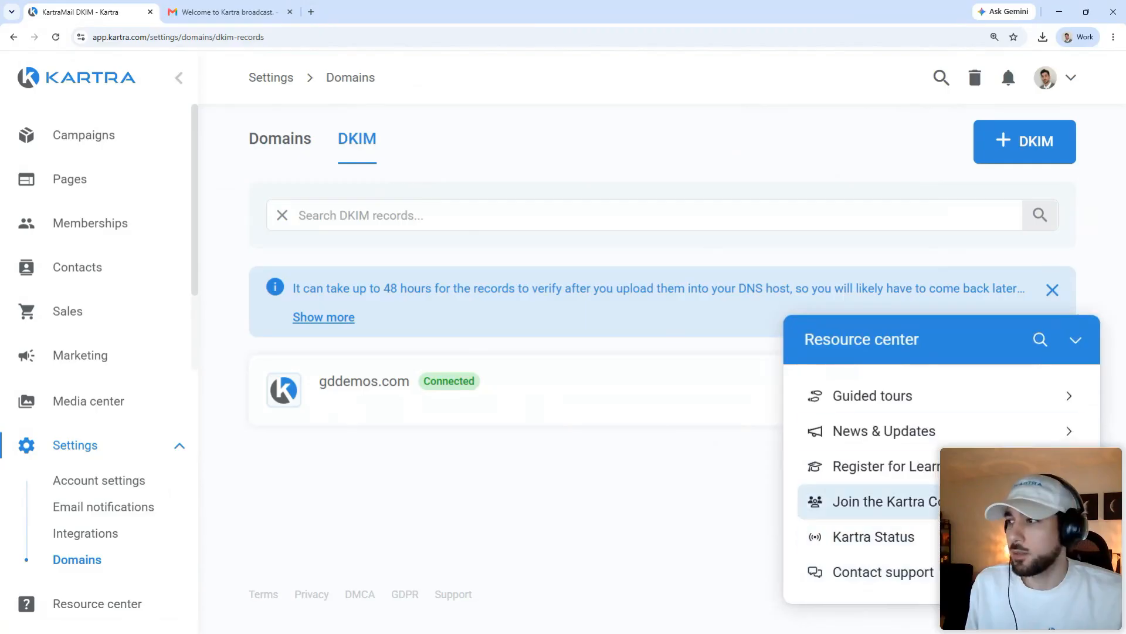
{"action": "left_click", "coordinate": [883, 572]}
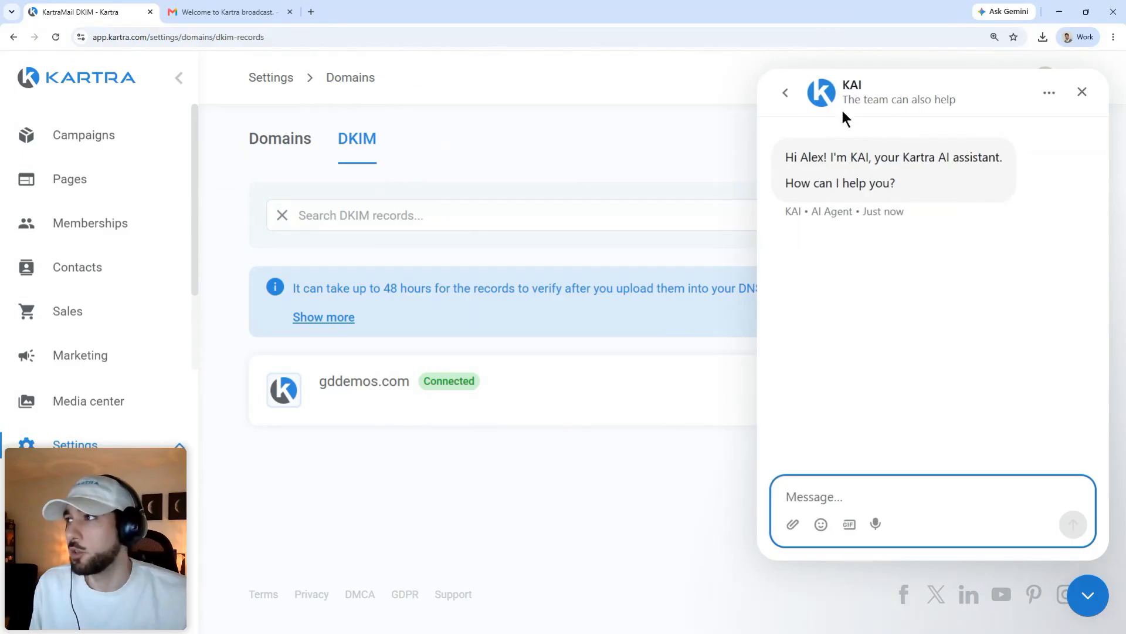
{"action": "left_click", "coordinate": [786, 93]}
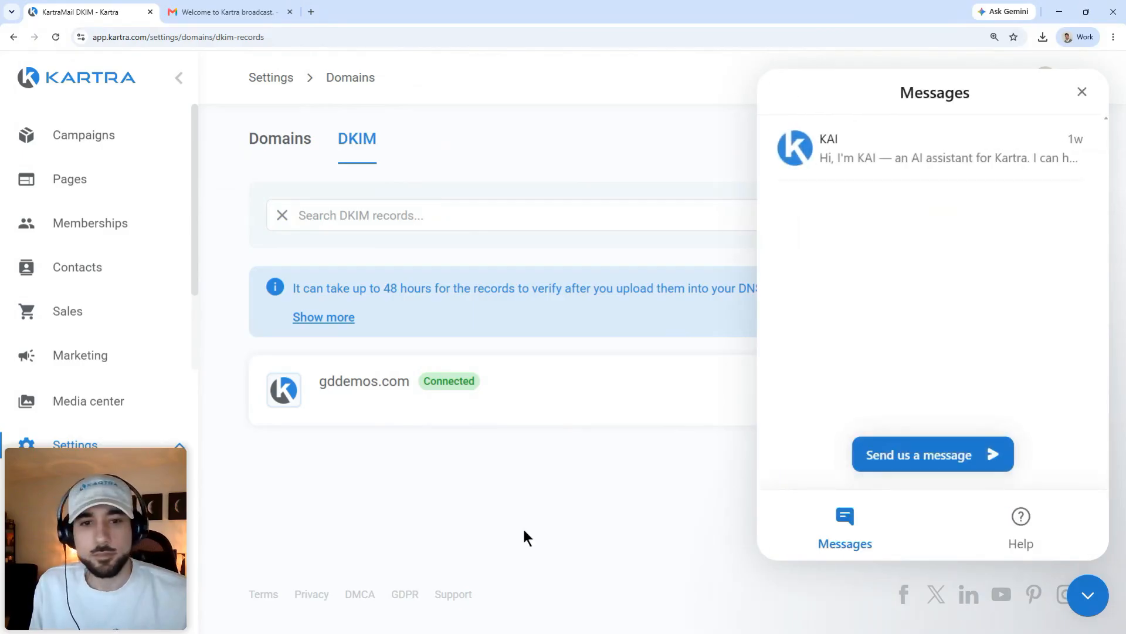
{"action": "left_click", "coordinate": [1081, 92]}
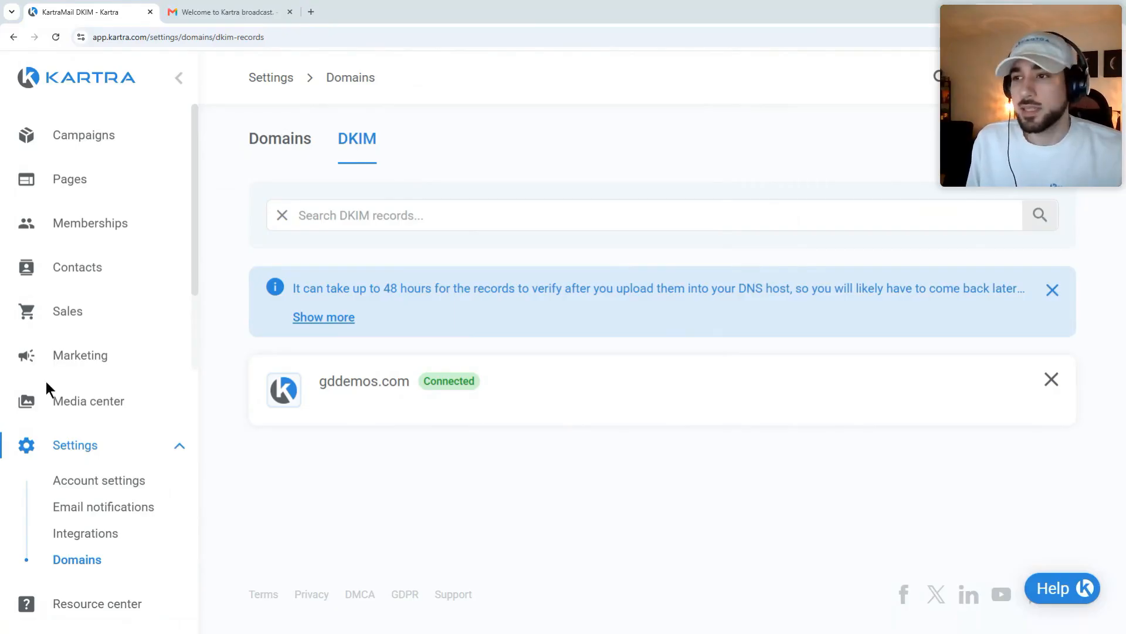
{"action": "left_click", "coordinate": [168, 452]}
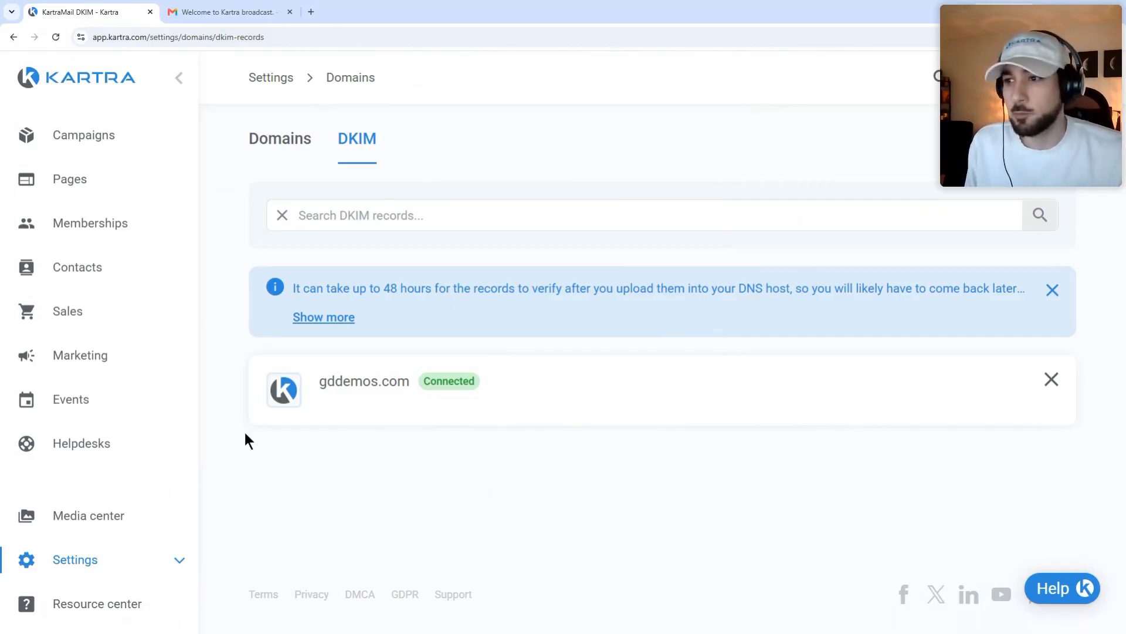
{"action": "left_click", "coordinate": [241, 11]}
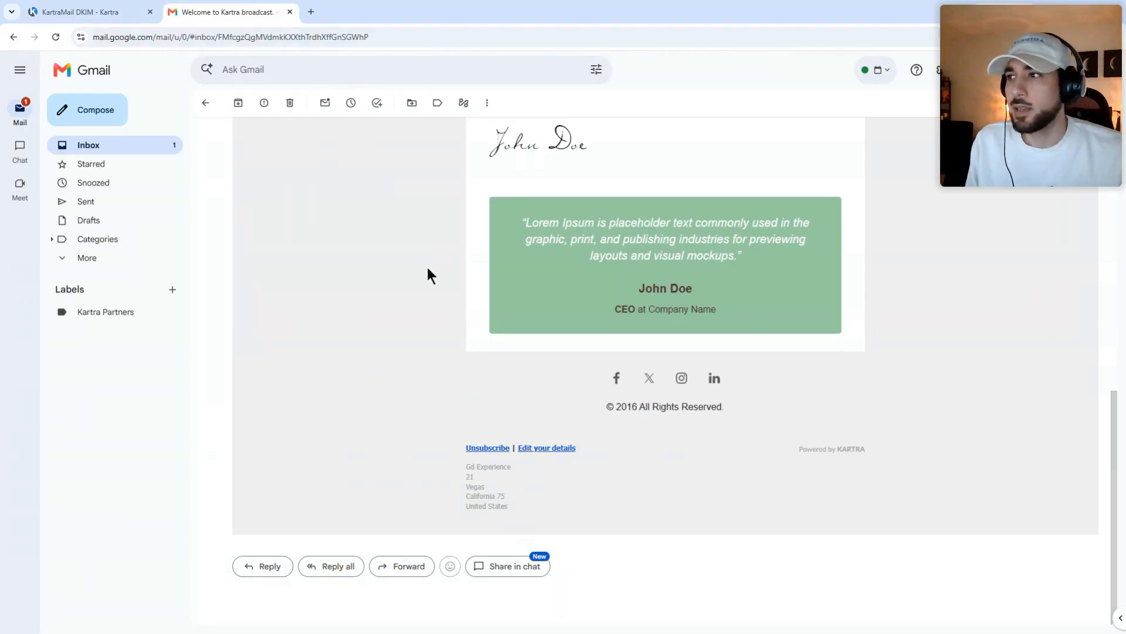
Step: Scroll through the broadcast email and examine the footer links and postal address
{"action": "scroll", "coordinate": [427, 267], "scroll_direction": "up", "scroll_amount": 10}
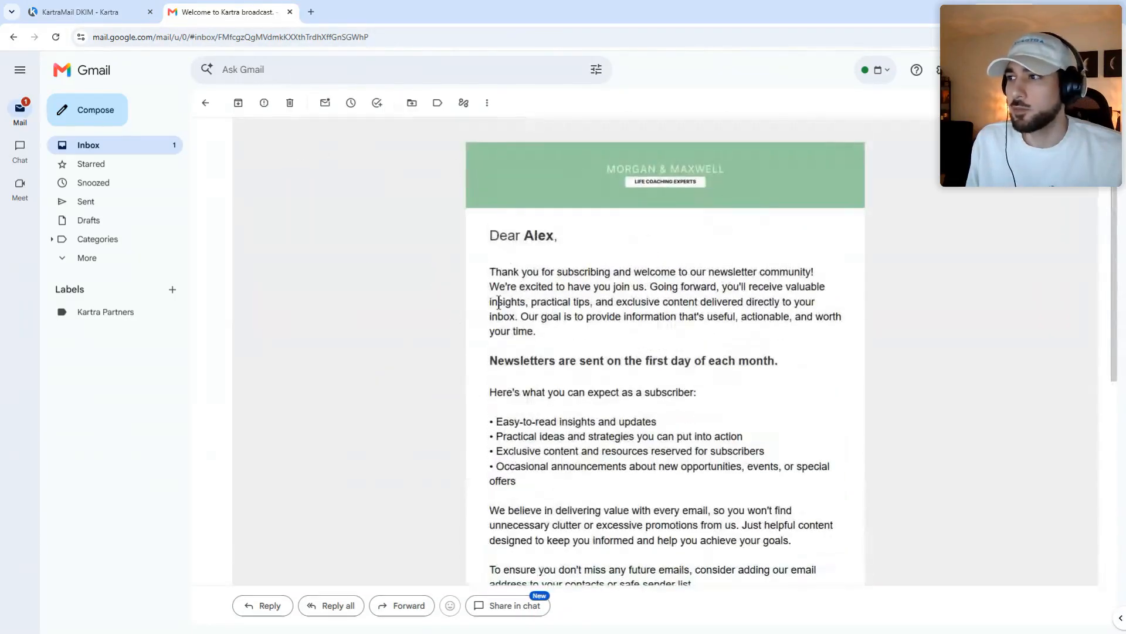
{"action": "scroll", "coordinate": [593, 281], "scroll_direction": "down", "scroll_amount": 10}
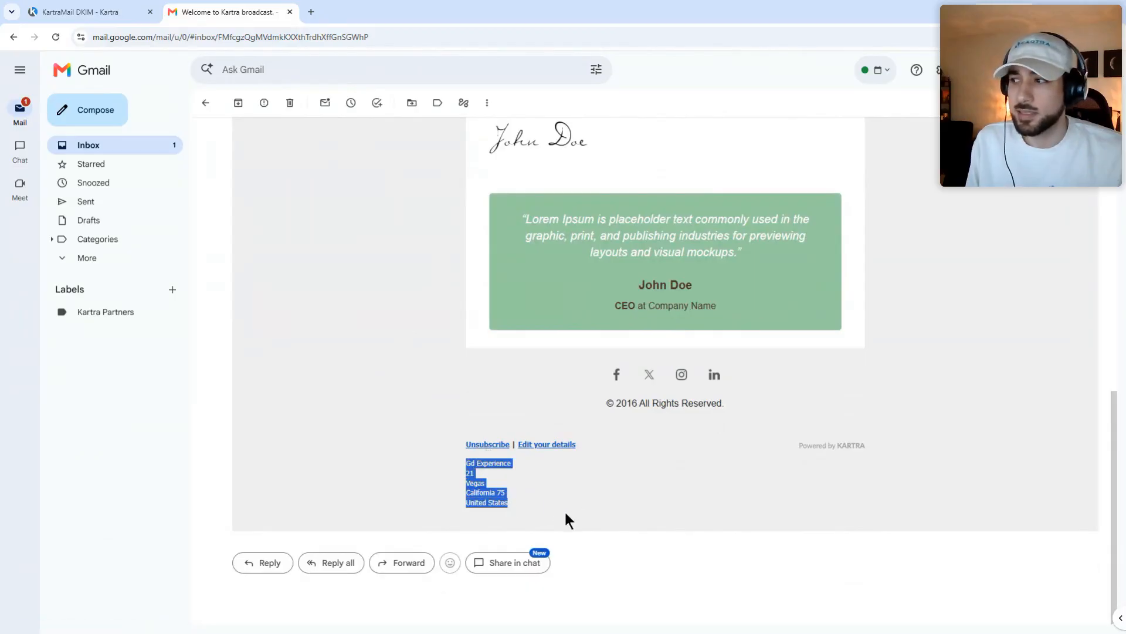
{"action": "left_click", "coordinate": [541, 504]}
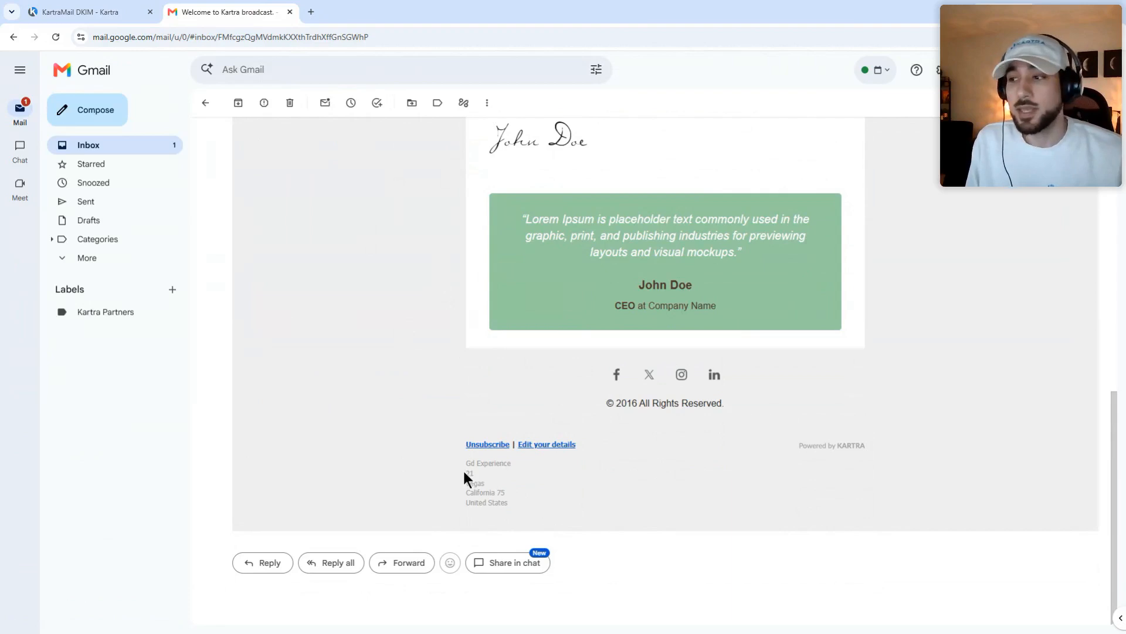
{"action": "left_click_drag", "start_coordinate": [463, 472], "coordinate": [536, 496]}
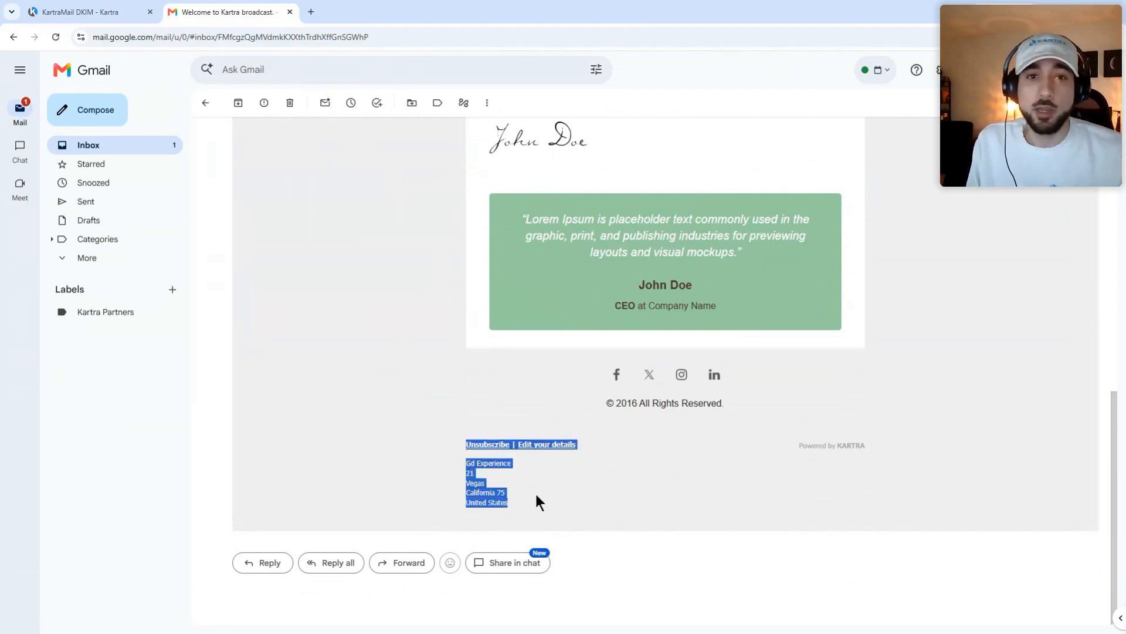
{"action": "left_click", "coordinate": [536, 496]}
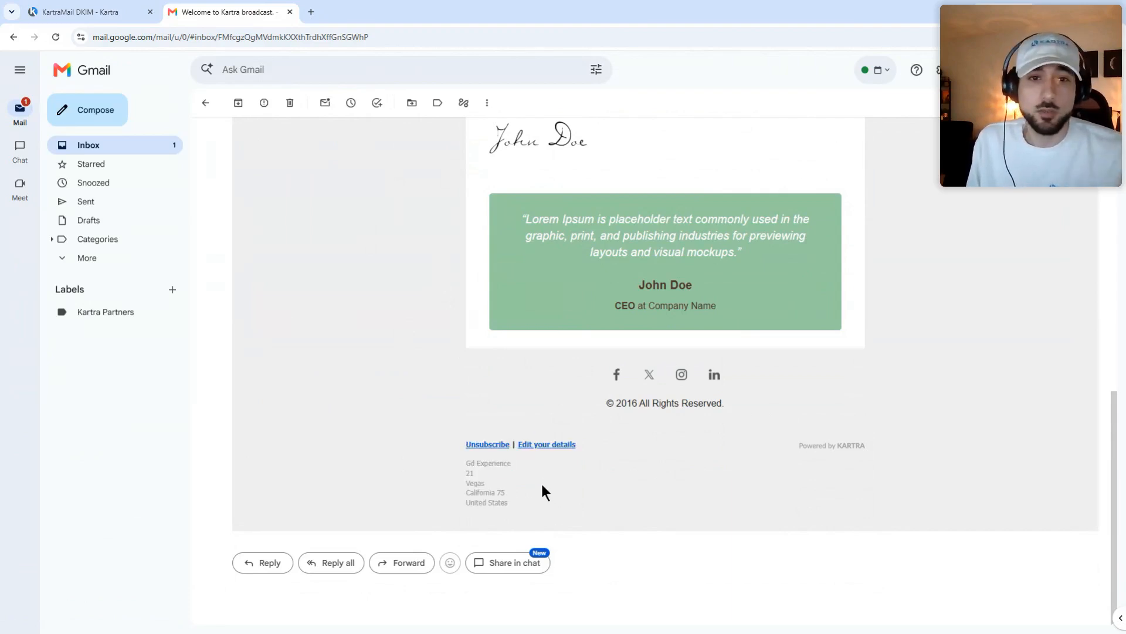
Step: Open the account Profile from the avatar menu and scroll to the address fields
{"action": "left_click", "coordinate": [97, 6]}
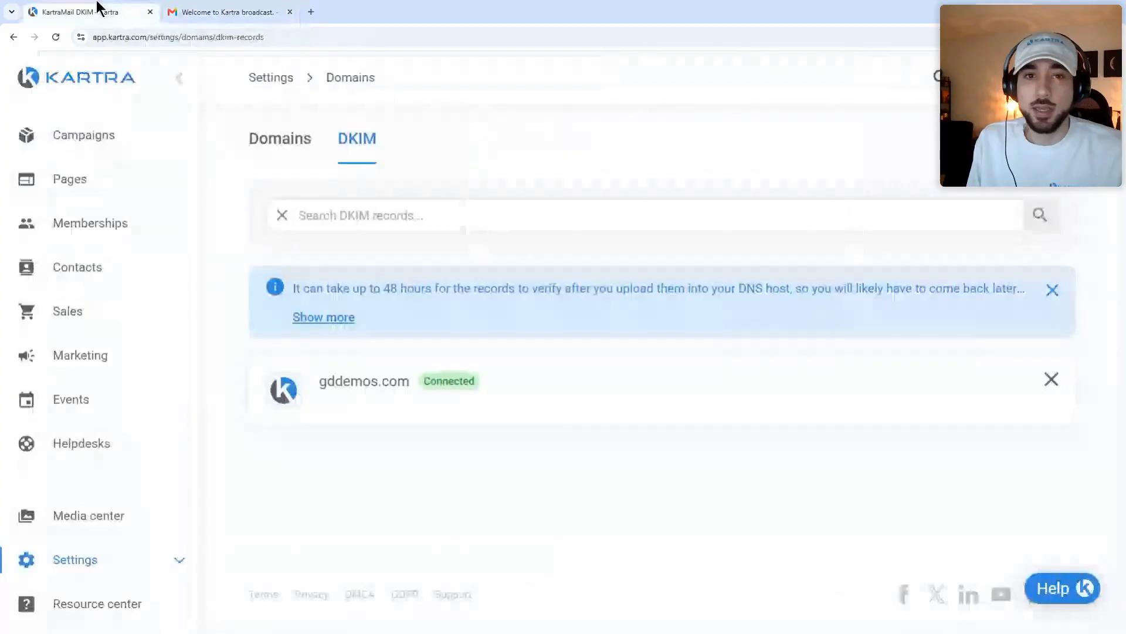
{"action": "left_click", "coordinate": [1060, 76]}
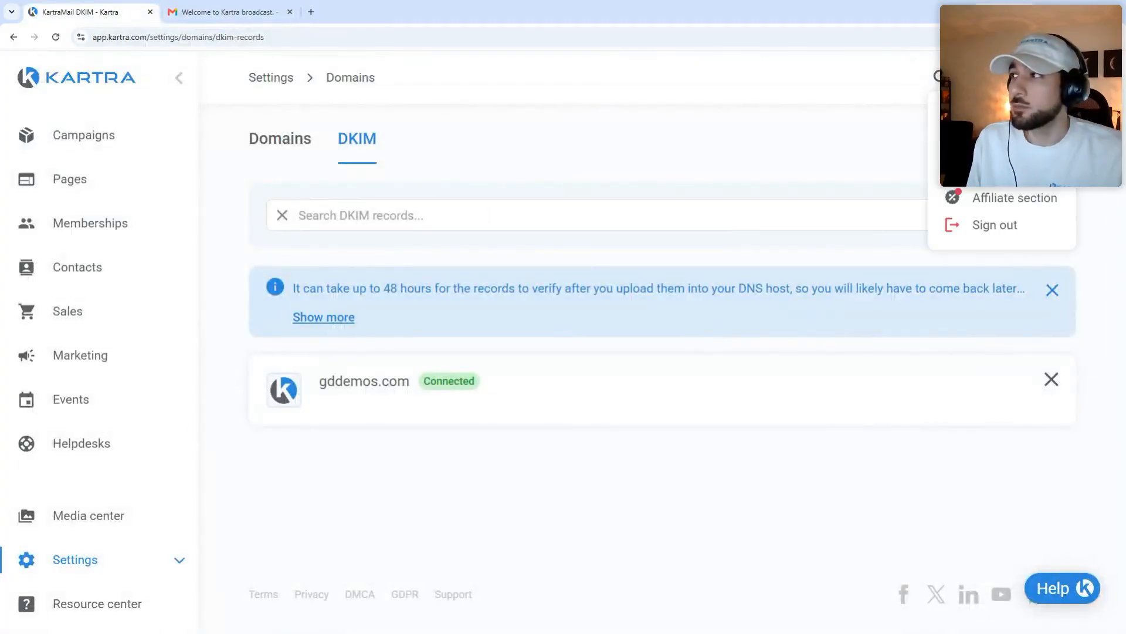
{"action": "left_click", "coordinate": [997, 119]}
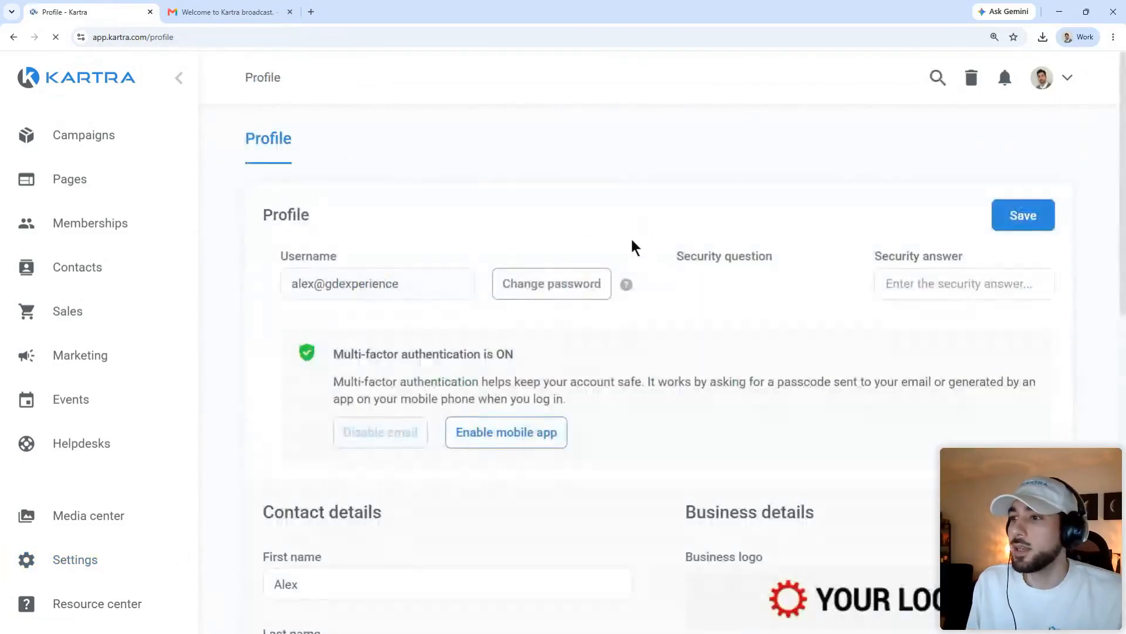
{"action": "scroll", "coordinate": [587, 258], "scroll_direction": "down", "scroll_amount": 7}
{"action": "scroll", "coordinate": [317, 405], "scroll_direction": "down", "scroll_amount": 3}
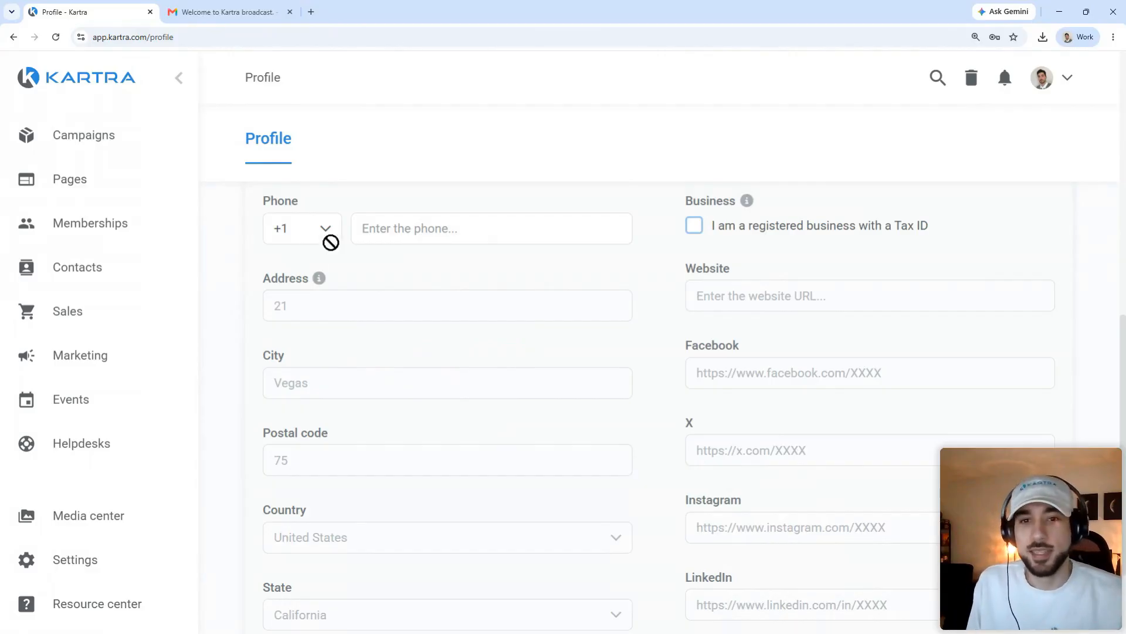
Step: Return to the Gmail email and open its footer Unsubscribe link
{"action": "left_click", "coordinate": [240, 16]}
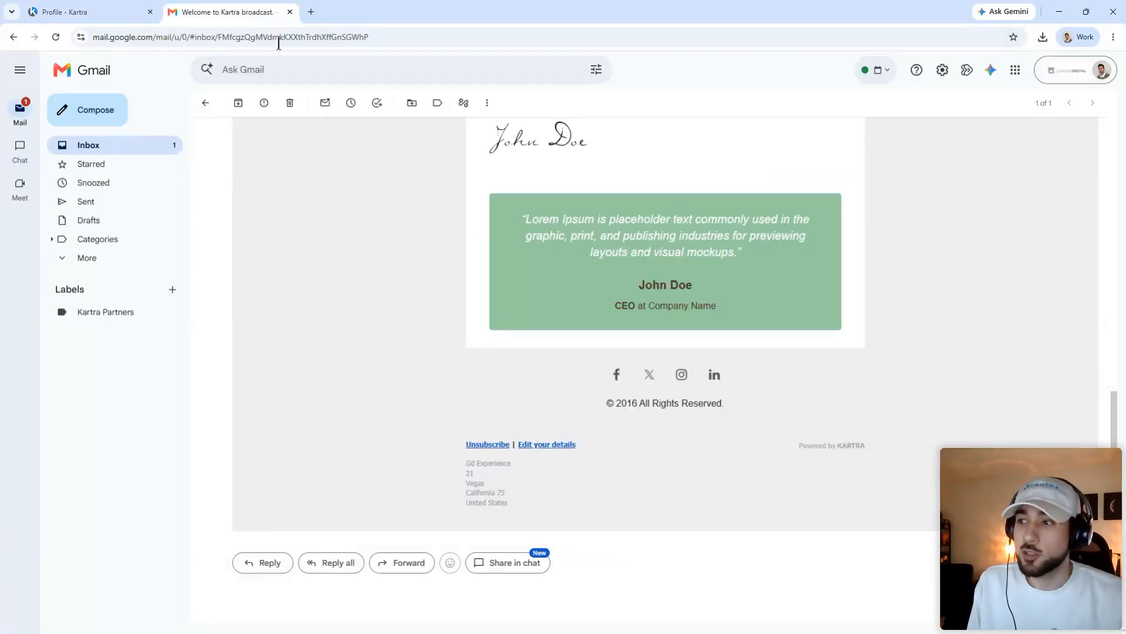
{"action": "left_click_drag", "start_coordinate": [465, 447], "coordinate": [509, 449]}
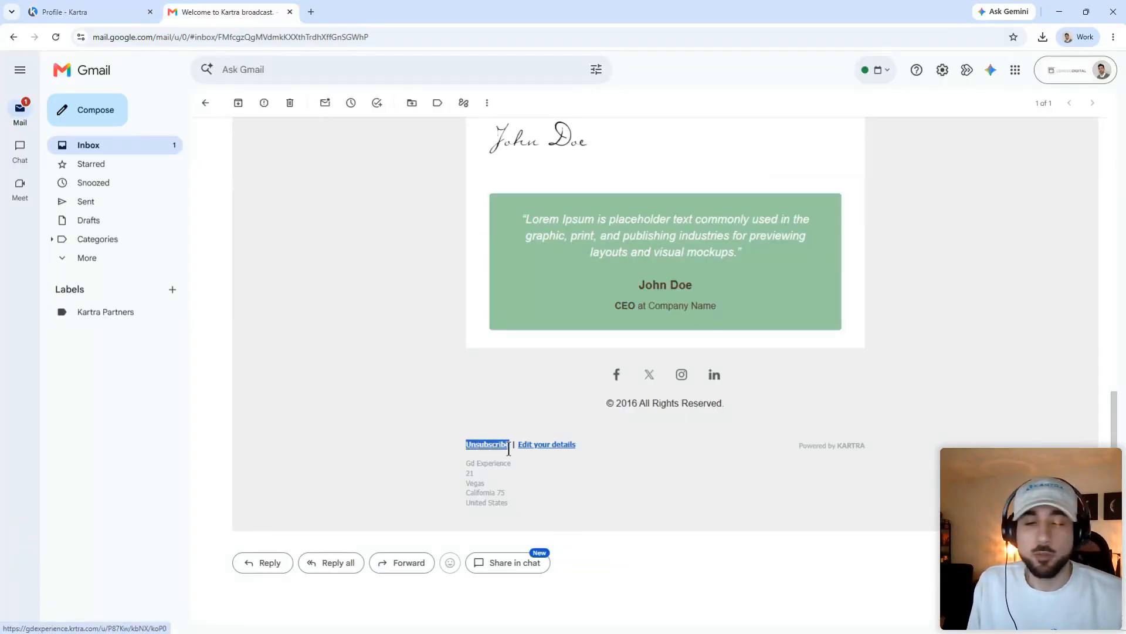
{"action": "left_click", "coordinate": [396, 378]}
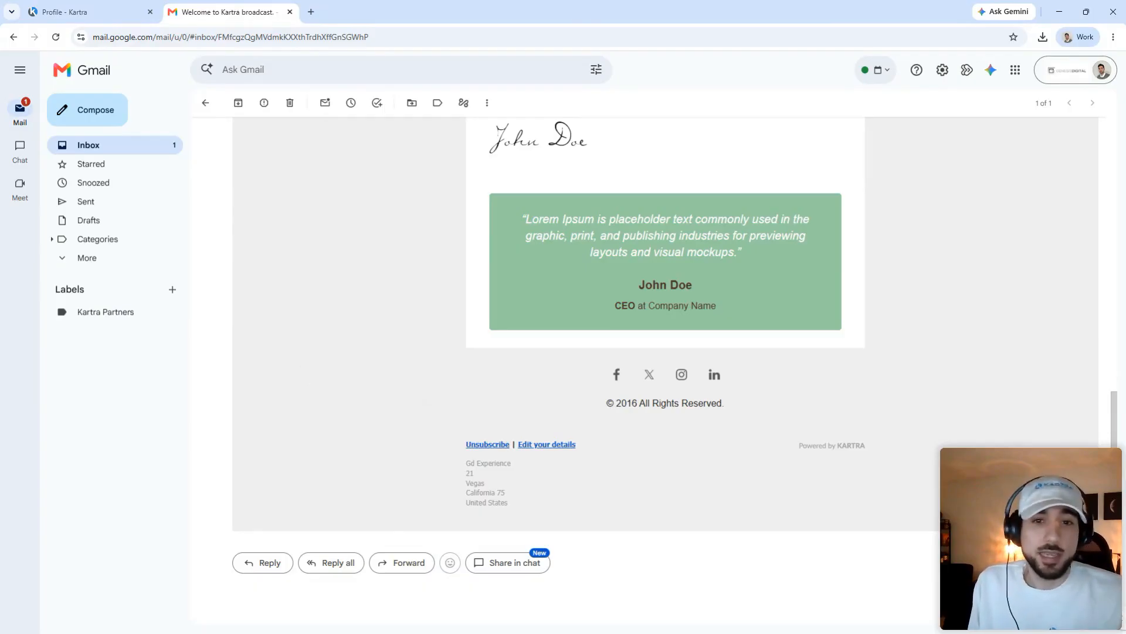
{"action": "left_click", "coordinate": [489, 445]}
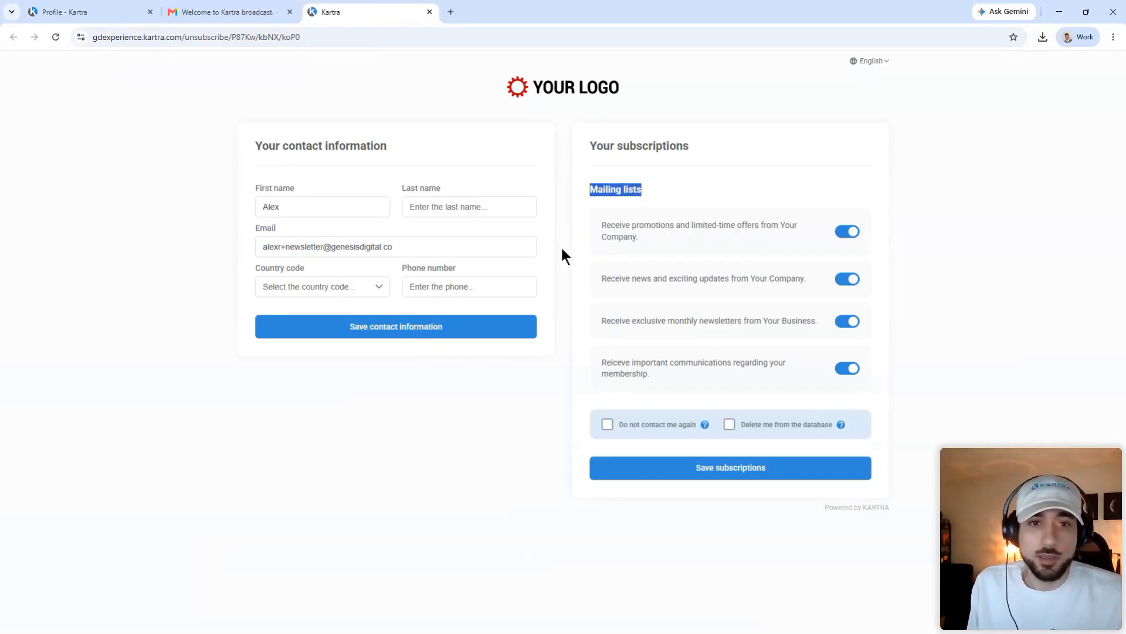
Step: Toggle the promotions mailing list off and back on, keeping all four subscriptions enabled
{"action": "left_click", "coordinate": [331, 446]}
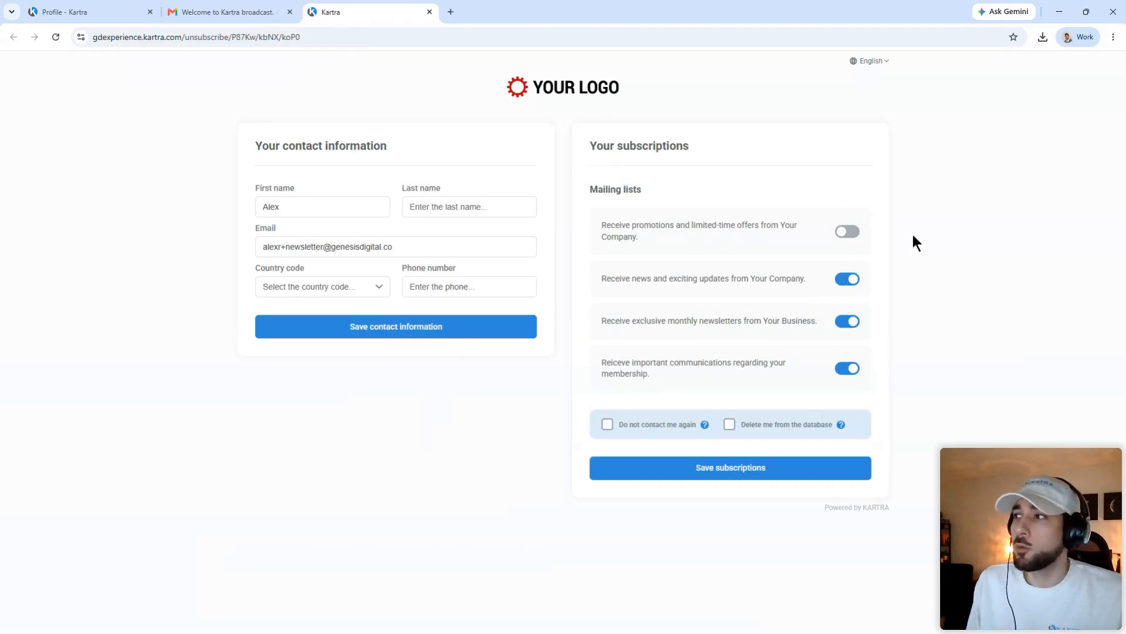
{"action": "left_click", "coordinate": [847, 233]}
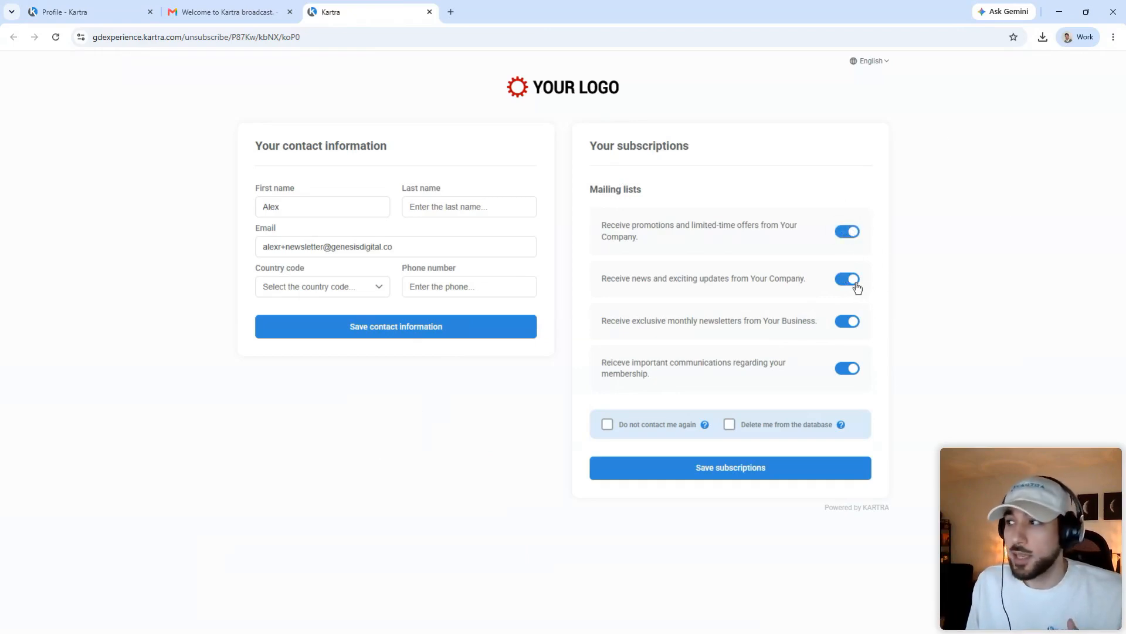
{"action": "left_click", "coordinate": [850, 234]}
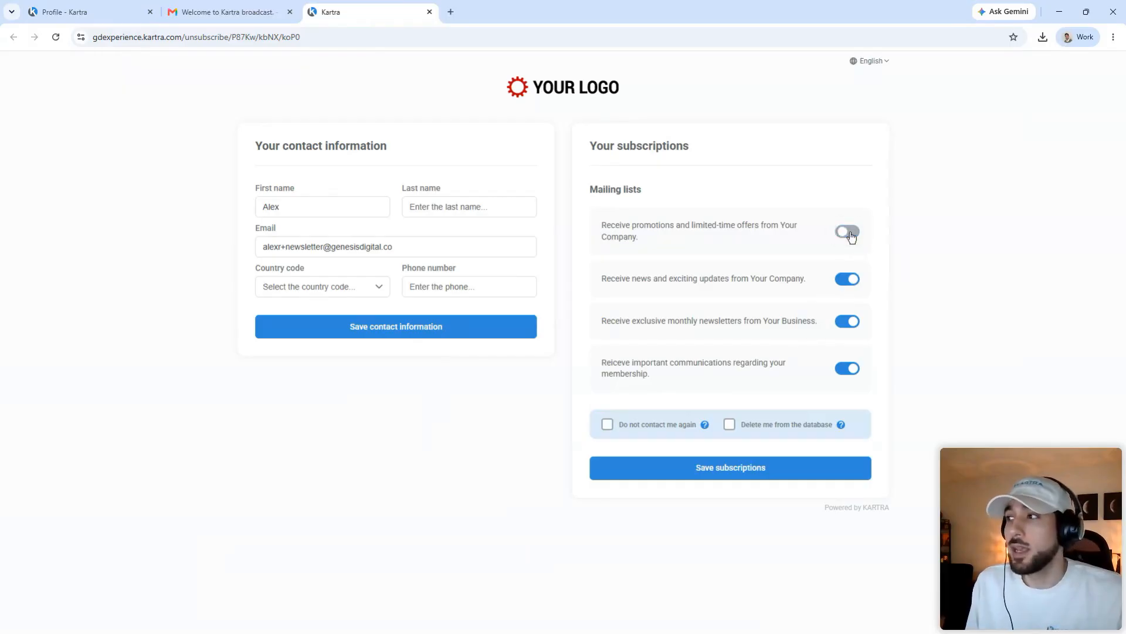
{"action": "left_click", "coordinate": [852, 237]}
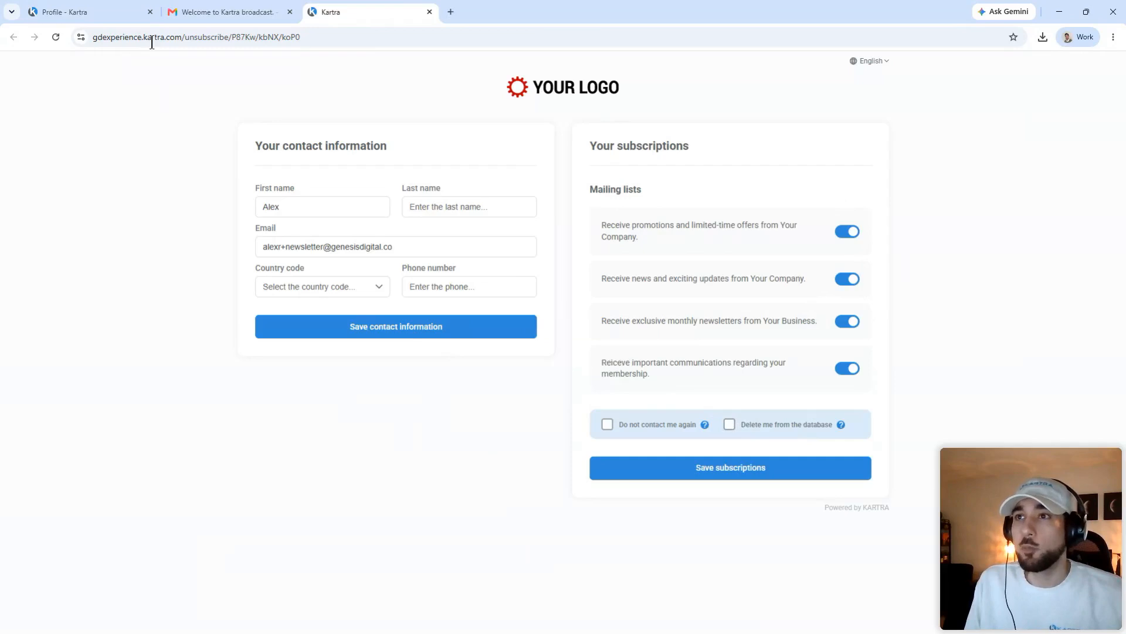
{"action": "left_click", "coordinate": [118, 9]}
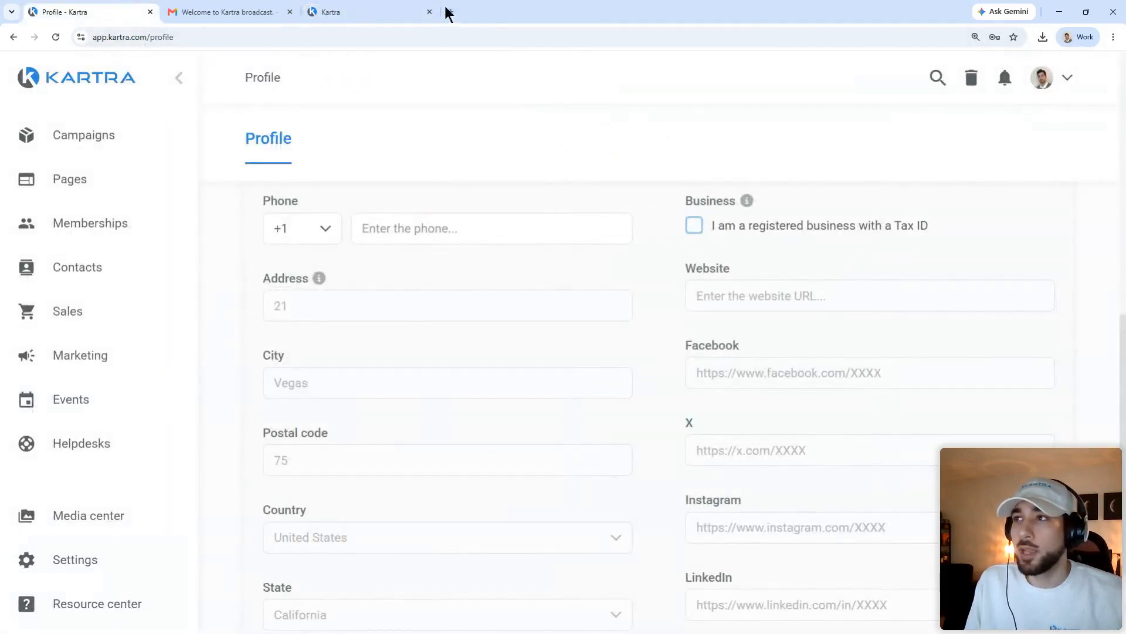
Step: Close the unsubscribe page tab and expand Marketing in the Profile page sidebar
{"action": "left_click", "coordinate": [429, 12]}
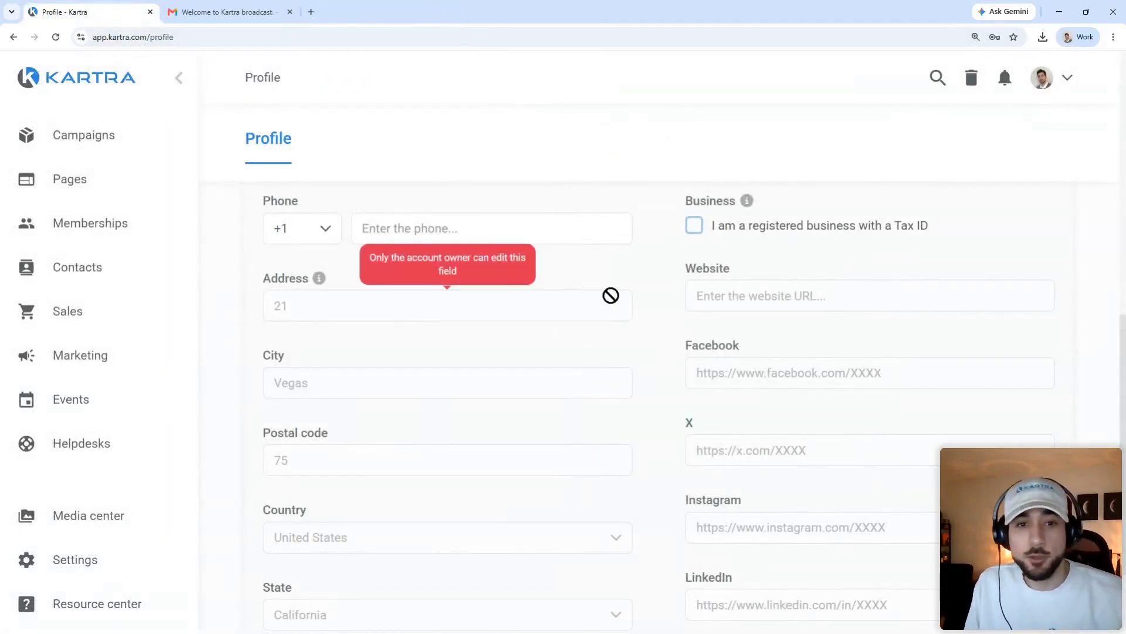
{"action": "scroll", "coordinate": [238, 328], "scroll_direction": "up", "scroll_amount": 1}
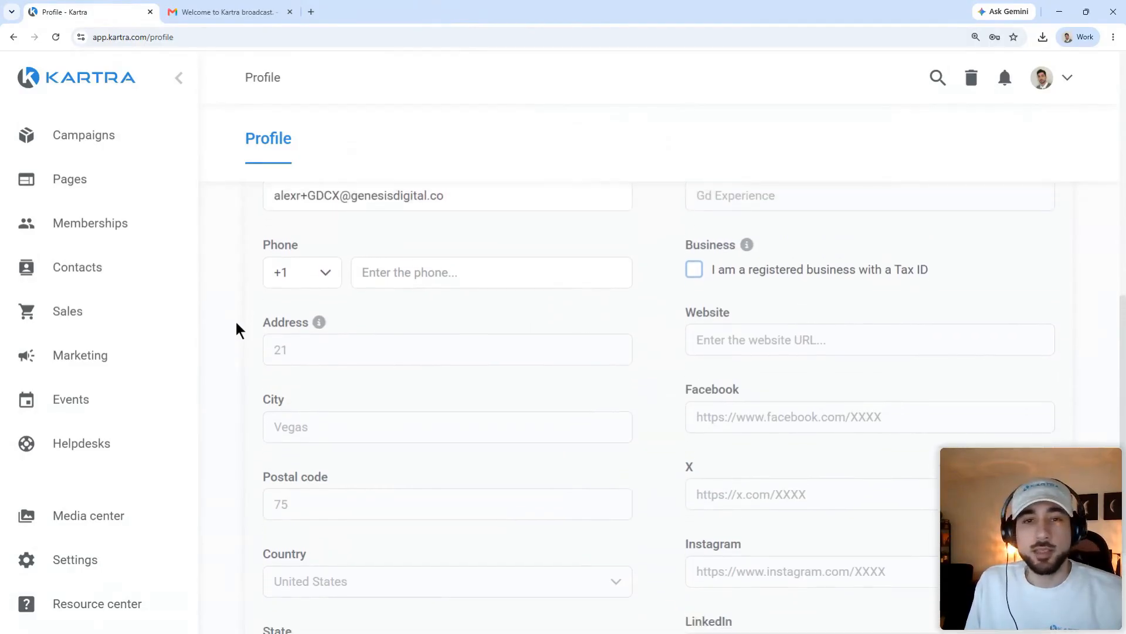
{"action": "scroll", "coordinate": [238, 330], "scroll_direction": "down", "scroll_amount": 3}
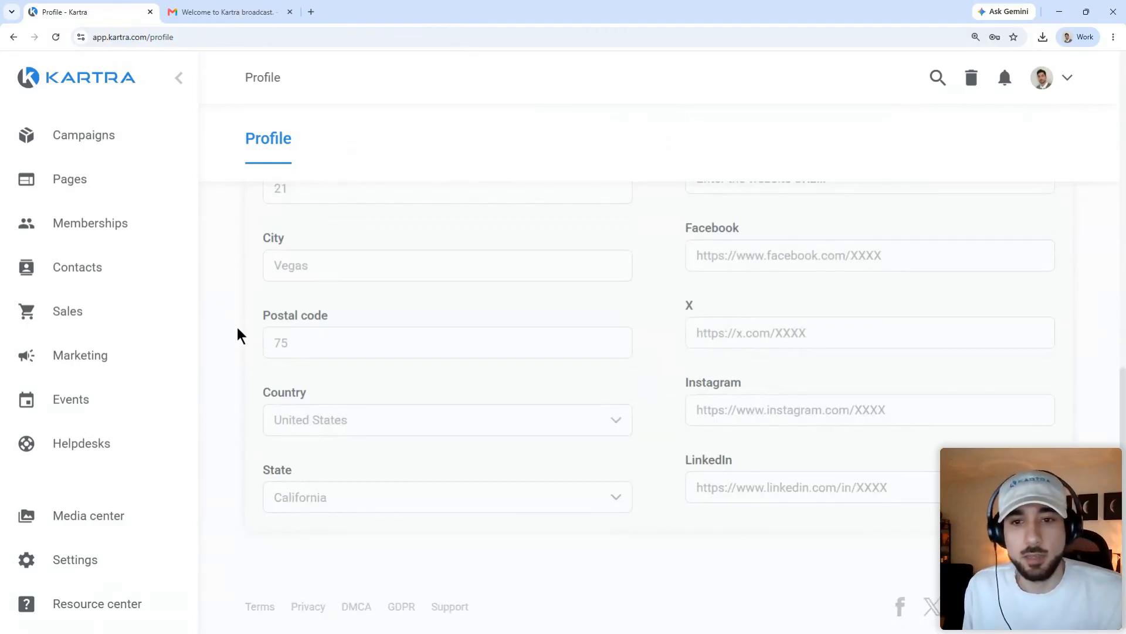
{"action": "scroll", "coordinate": [234, 332], "scroll_direction": "down", "scroll_amount": 1}
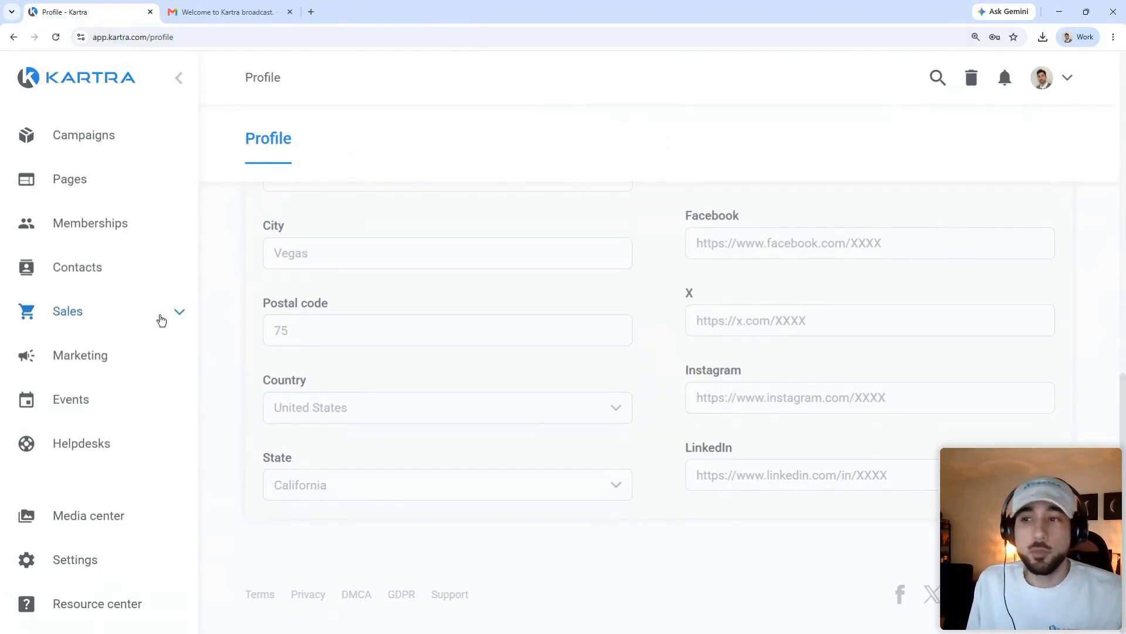
{"action": "left_click", "coordinate": [143, 354]}
{"action": "scroll", "coordinate": [143, 358], "scroll_direction": "down", "scroll_amount": 2}
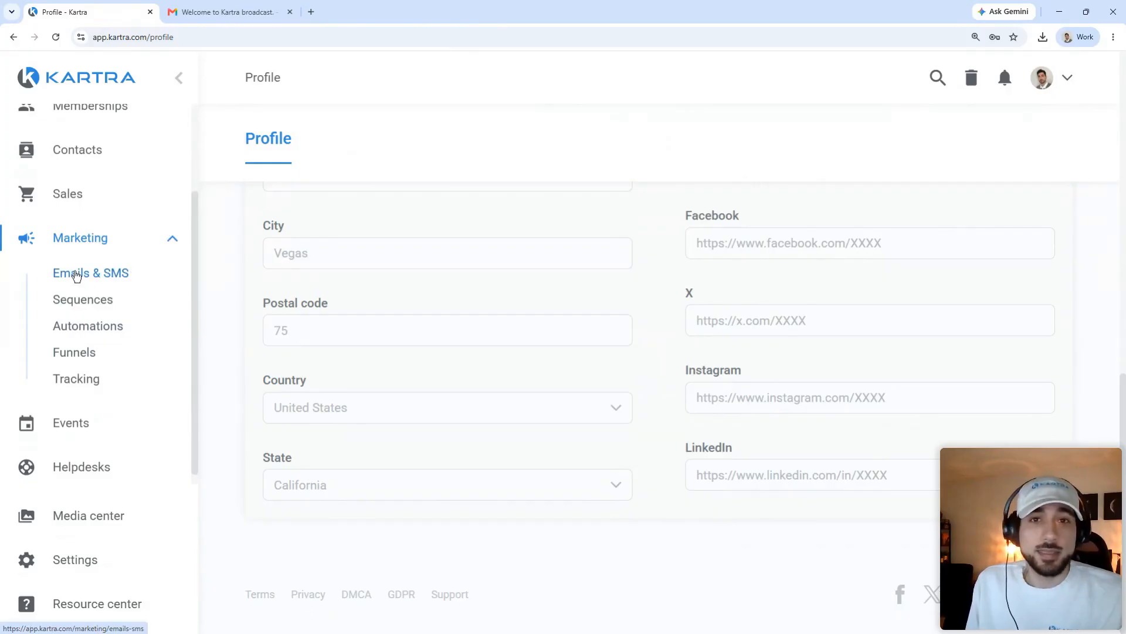
Step: Open the Marketing Sequences list showing Nurture Sequence and the other sequences
{"action": "left_click", "coordinate": [76, 274]}
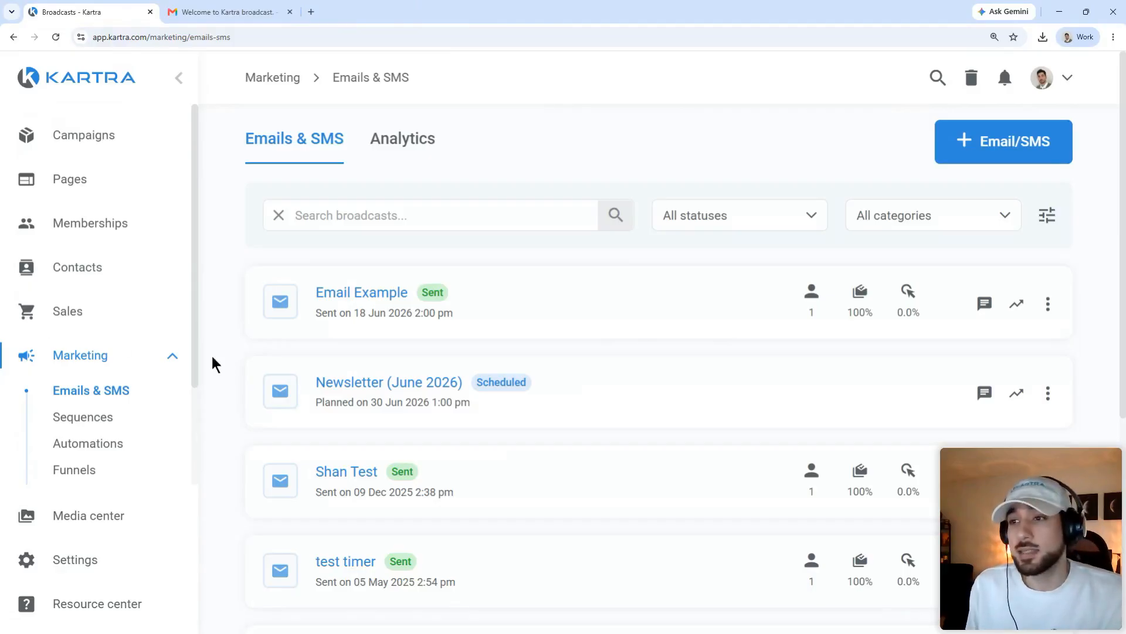
{"action": "left_click", "coordinate": [107, 417]}
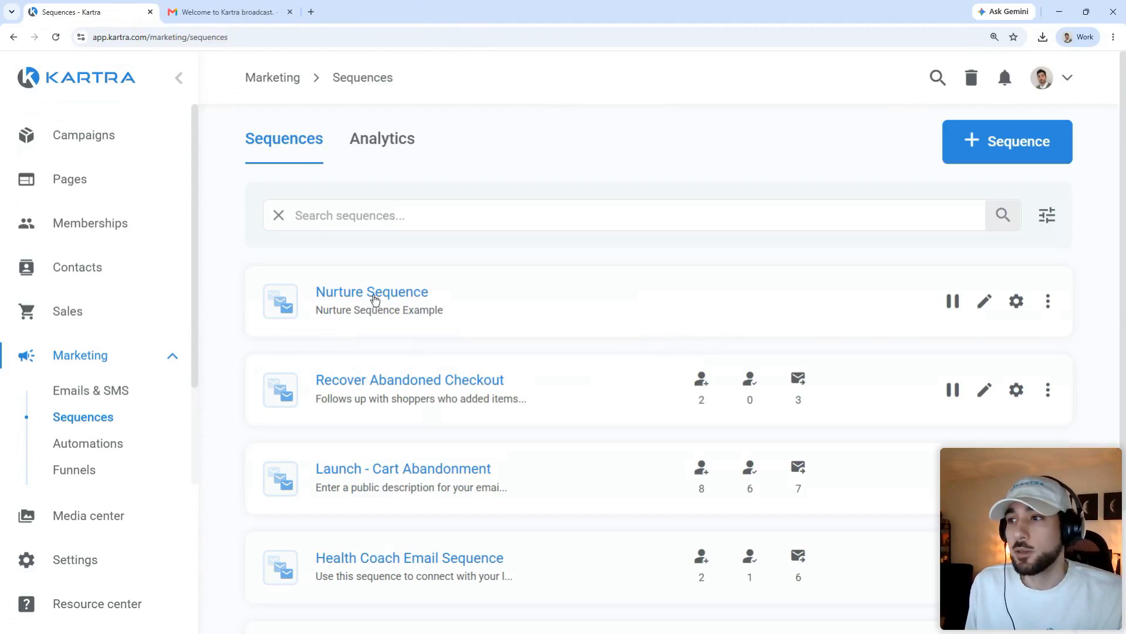
{"action": "left_click", "coordinate": [377, 298]}
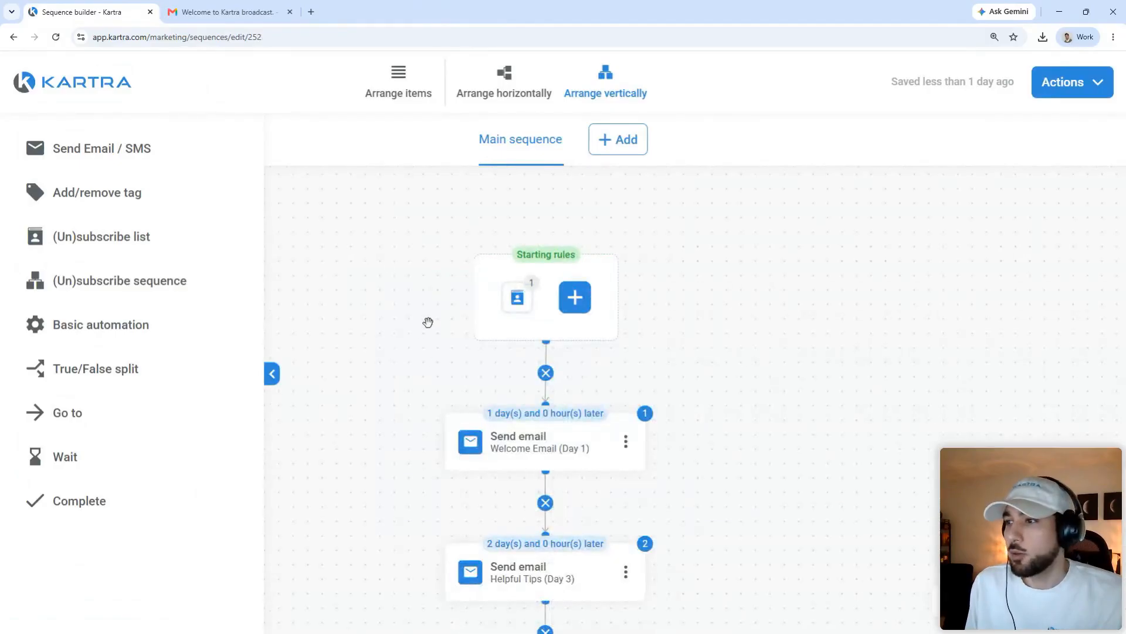
{"action": "scroll", "coordinate": [428, 297], "scroll_direction": "down", "scroll_amount": 2}
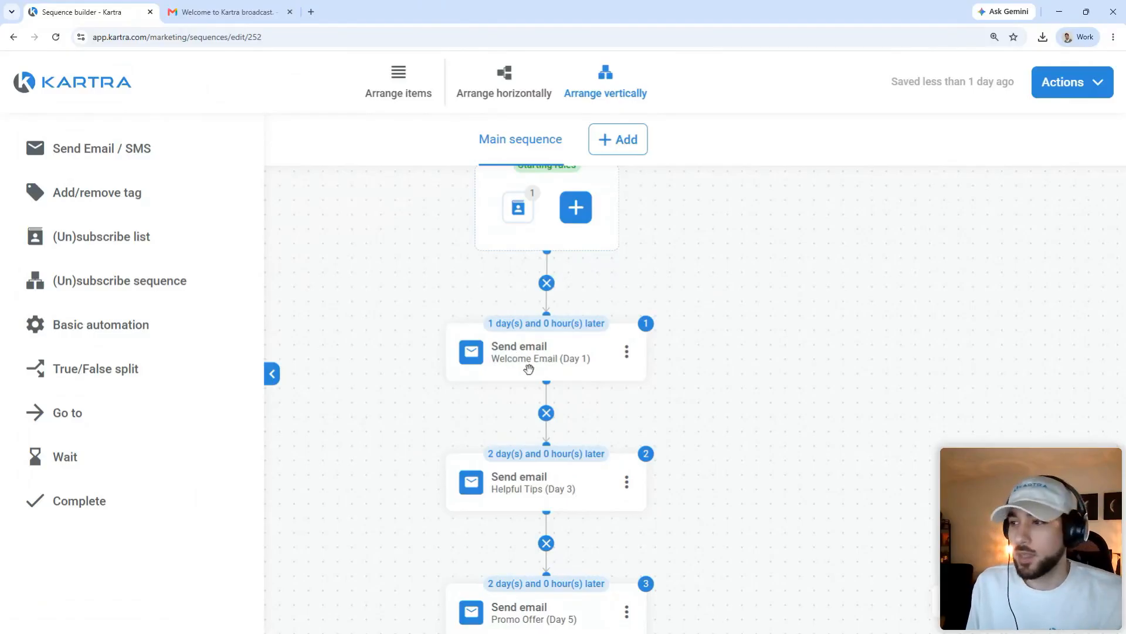
{"action": "left_click_drag", "start_coordinate": [383, 420], "coordinate": [392, 319]}
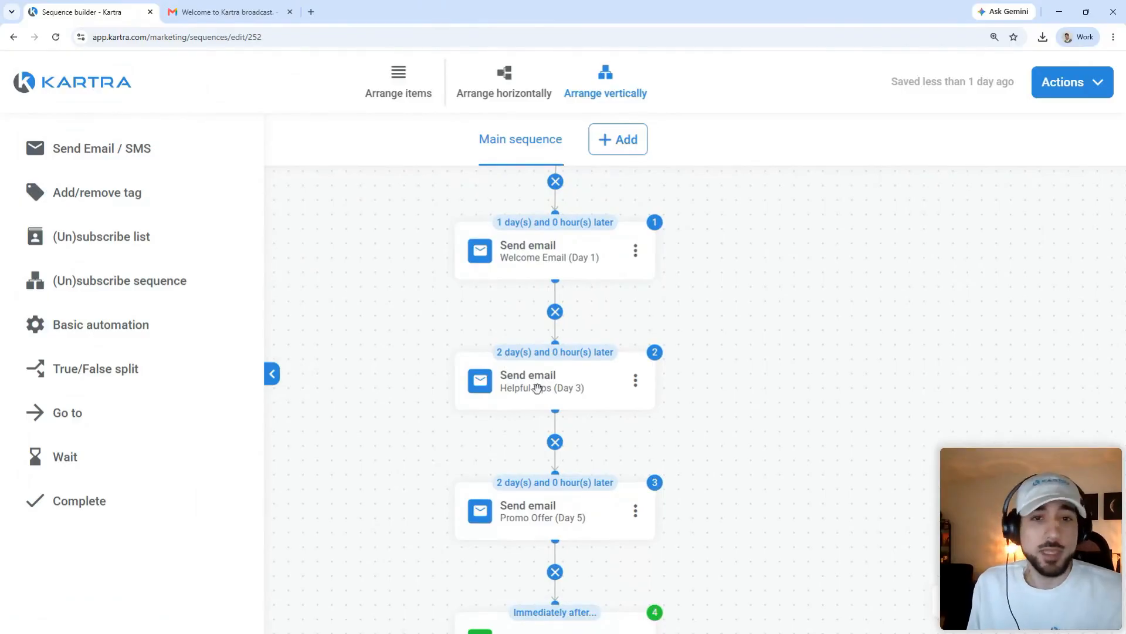
{"action": "left_click_drag", "start_coordinate": [619, 447], "coordinate": [610, 388]}
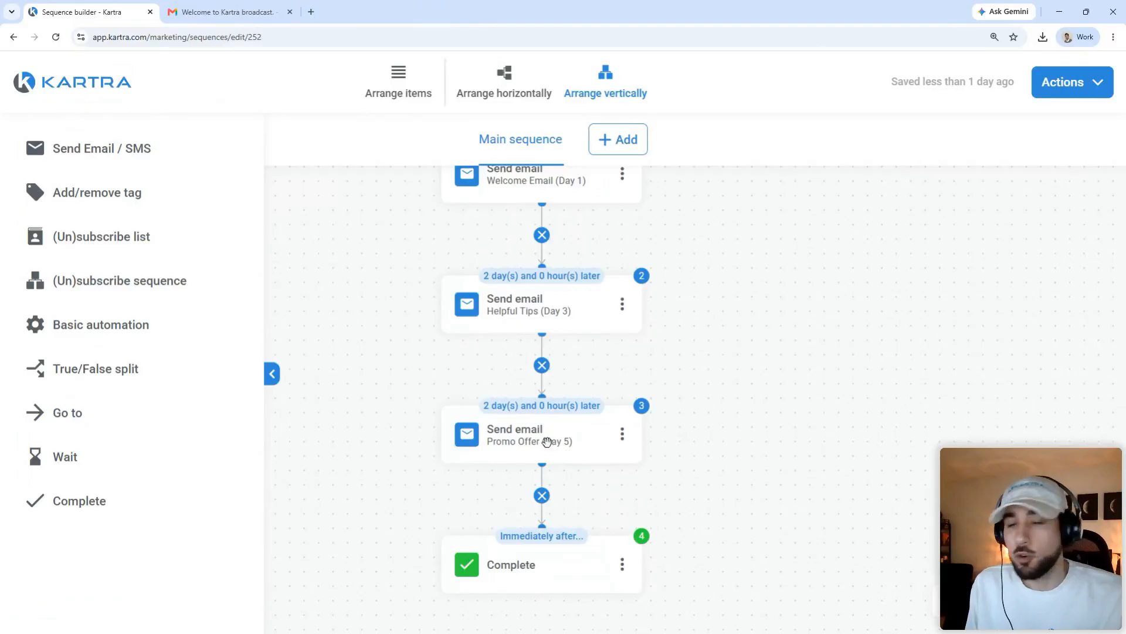
{"action": "scroll", "coordinate": [365, 371], "scroll_direction": "up", "scroll_amount": 3}
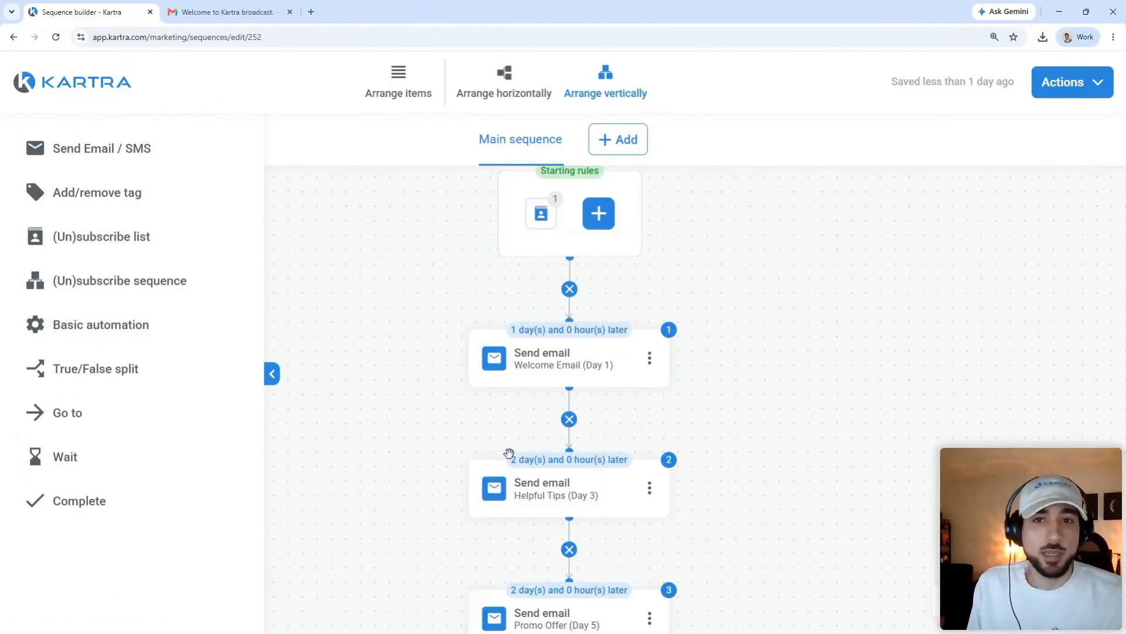
{"action": "left_click_drag", "start_coordinate": [400, 436], "coordinate": [421, 421]}
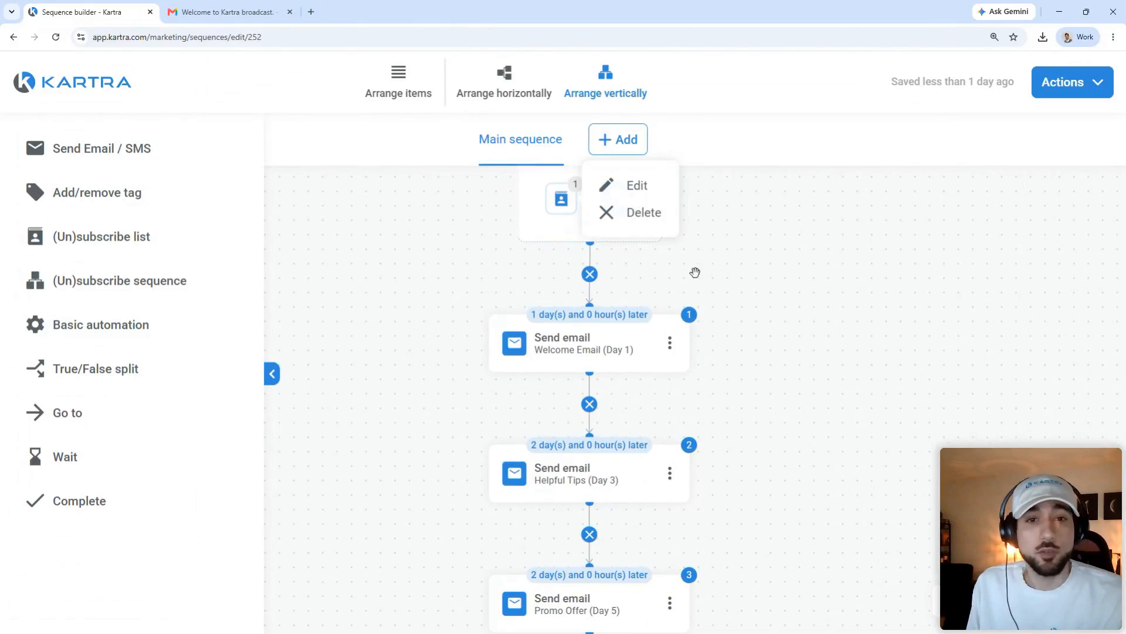
{"action": "left_click_drag", "start_coordinate": [435, 385], "coordinate": [433, 367]}
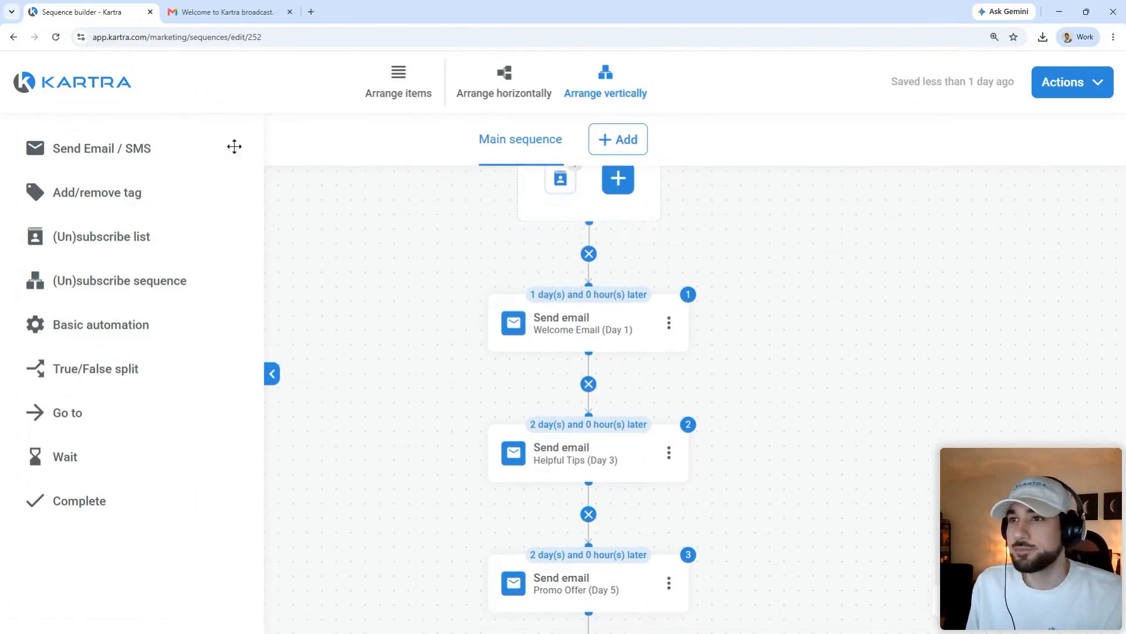
{"action": "left_click", "coordinate": [104, 73]}
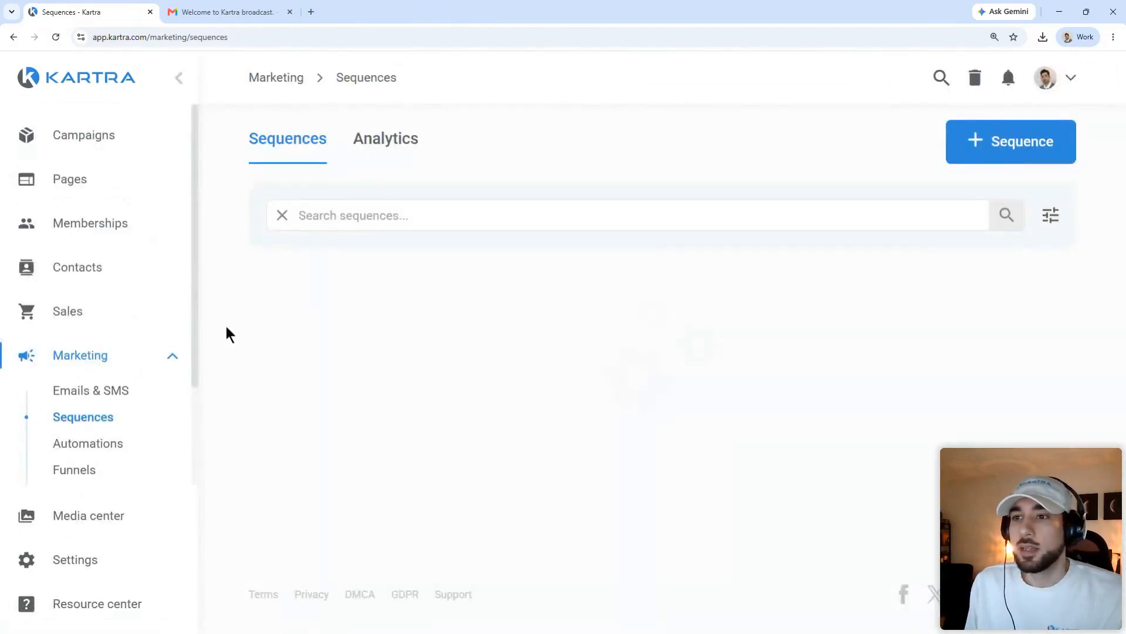
Step: Start a new email broadcast from the Emails & SMS list
{"action": "left_click", "coordinate": [130, 398]}
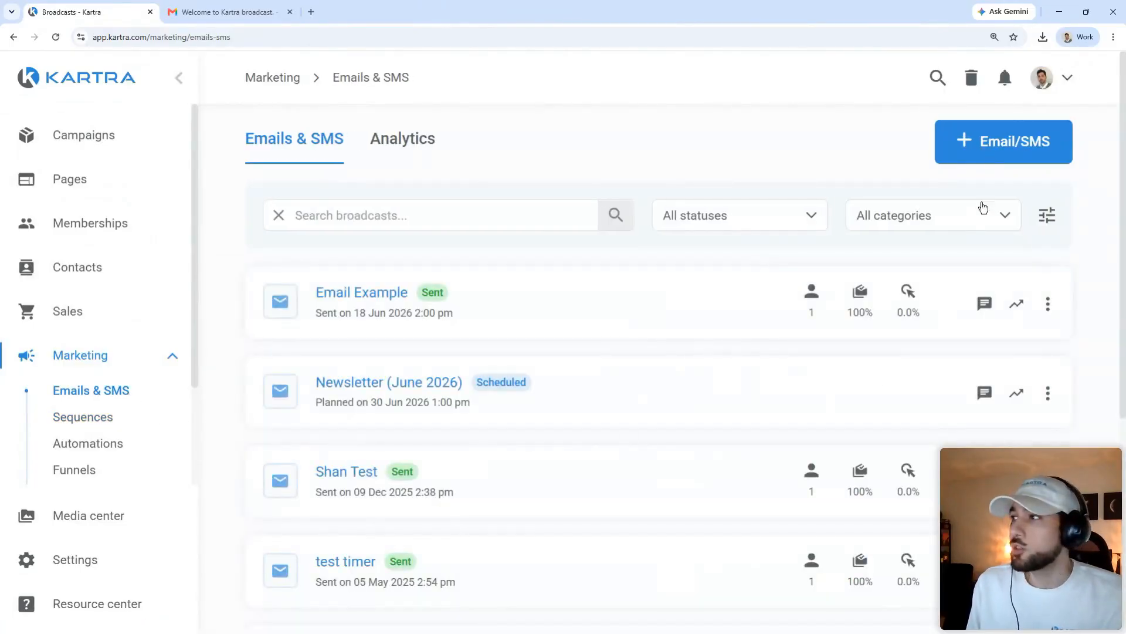
{"action": "left_click", "coordinate": [990, 150]}
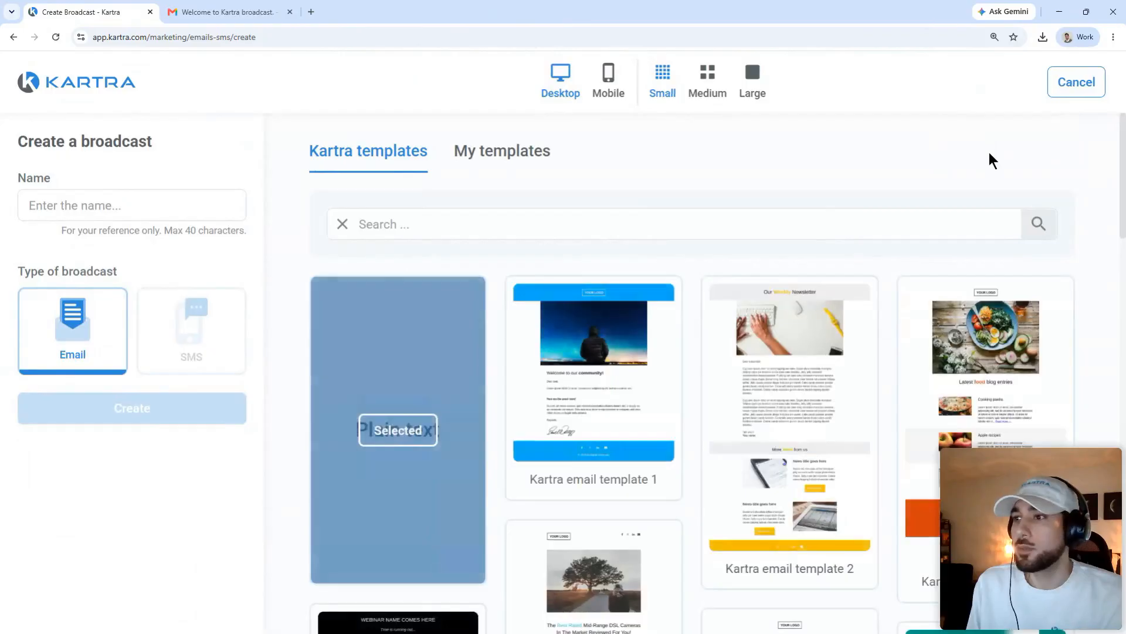
{"action": "scroll", "coordinate": [365, 306], "scroll_direction": "down", "scroll_amount": 2}
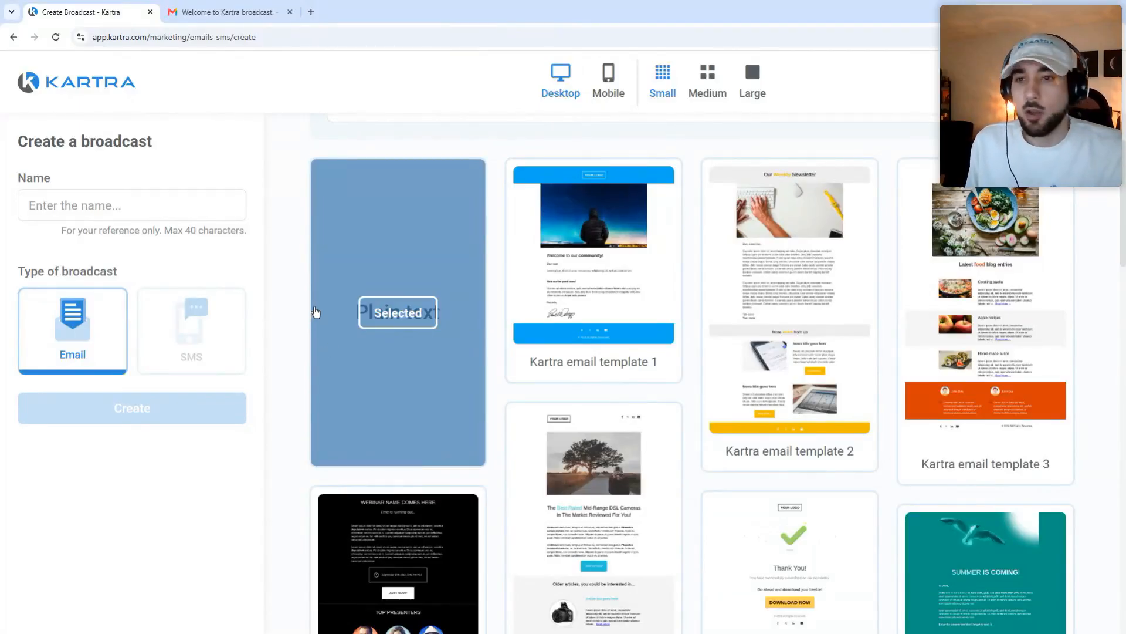
{"action": "scroll", "coordinate": [584, 287], "scroll_direction": "down", "scroll_amount": 3}
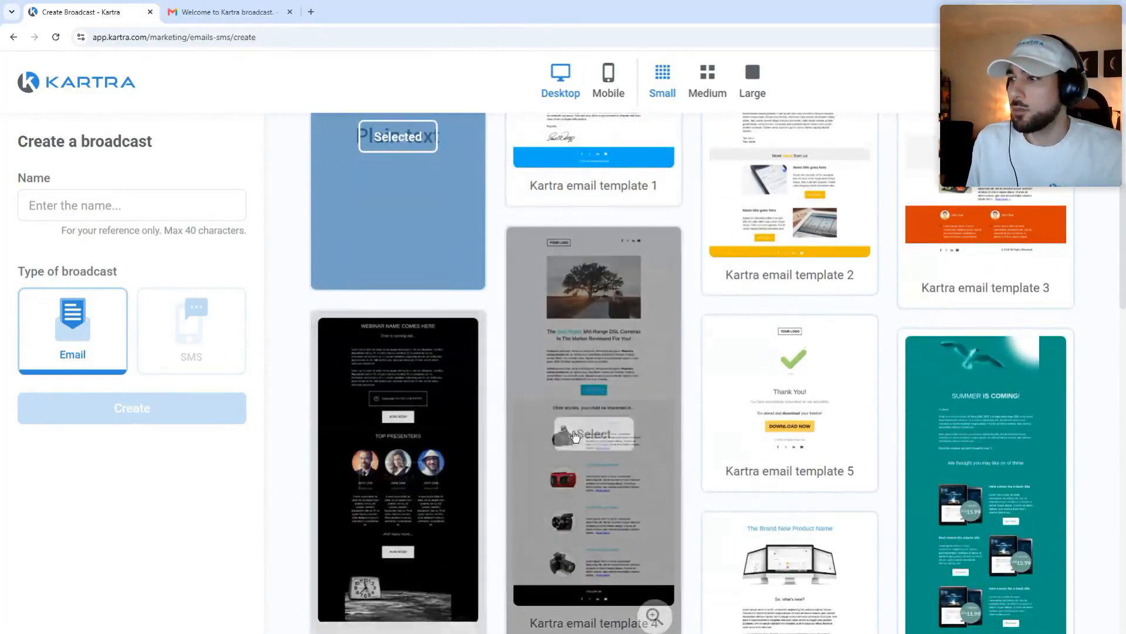
{"action": "scroll", "coordinate": [816, 512], "scroll_direction": "down", "scroll_amount": 1}
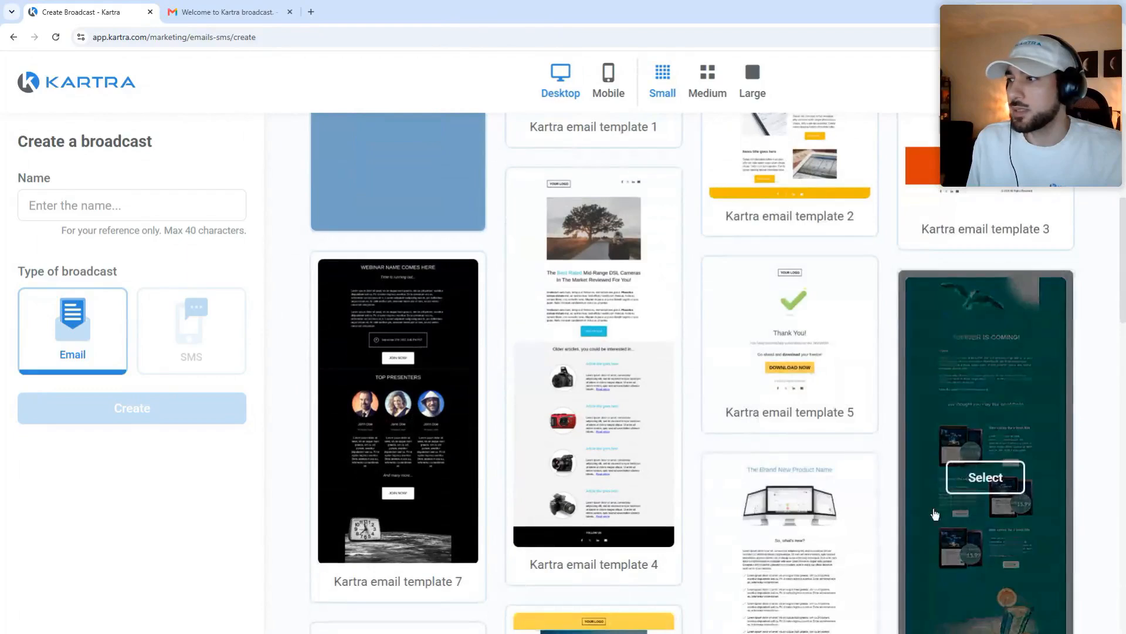
{"action": "scroll", "coordinate": [789, 366], "scroll_direction": "up", "scroll_amount": 4}
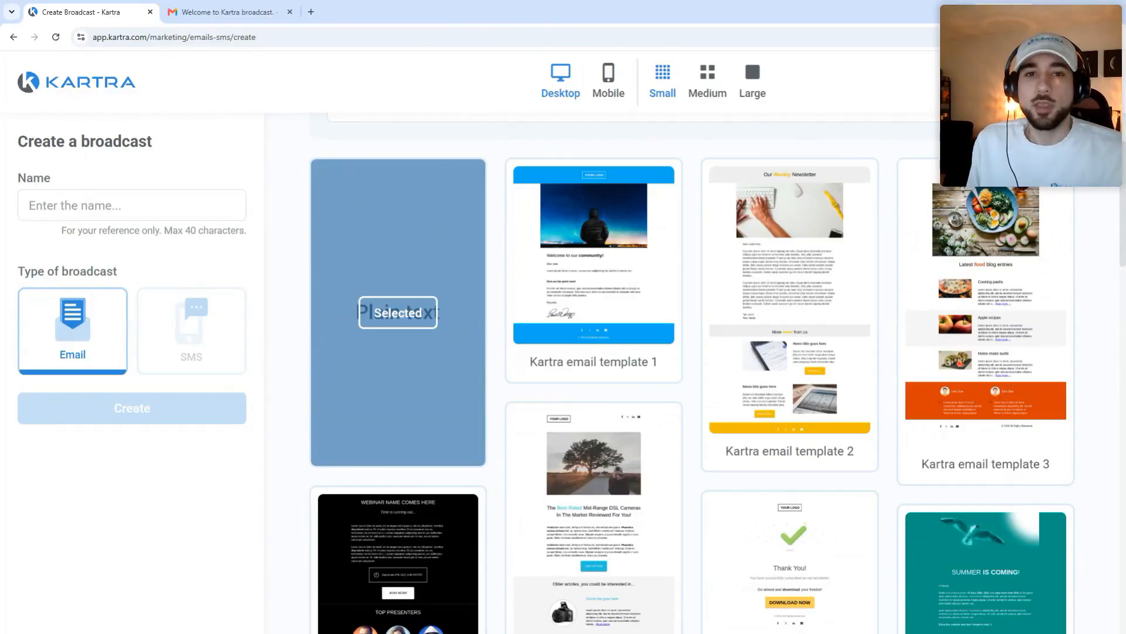
Step: Name the broadcast 'Email Demo', pick the Weekly Newsletter template (template 2) and create it
{"action": "left_click", "coordinate": [171, 205]}
{"action": "type", "text": "Em"}
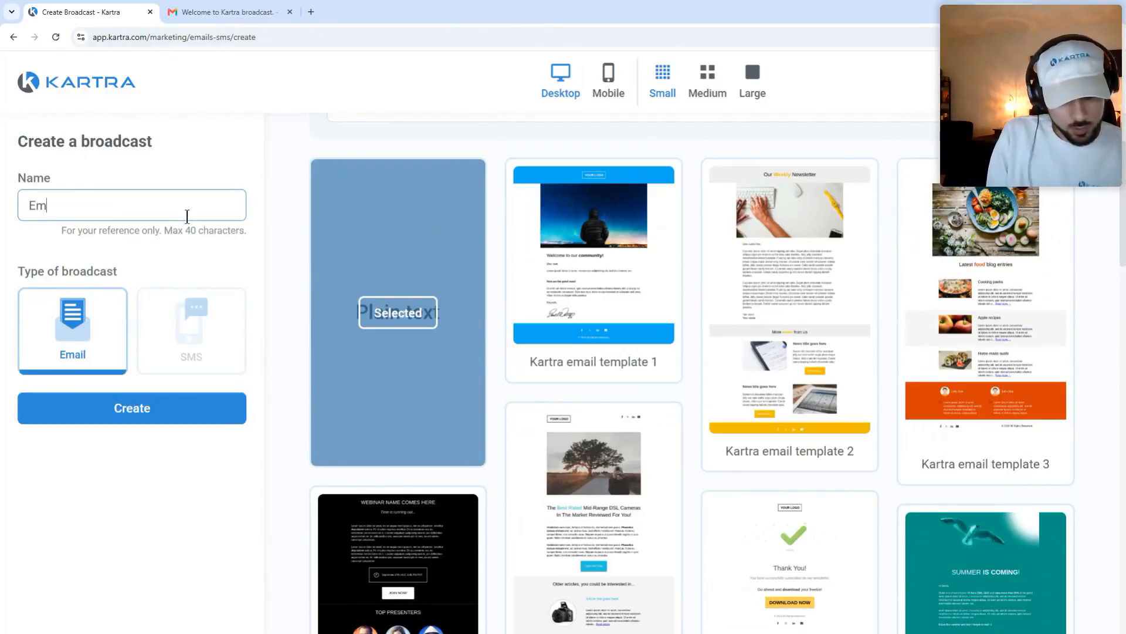
{"action": "type", "text": "ail Demo"}
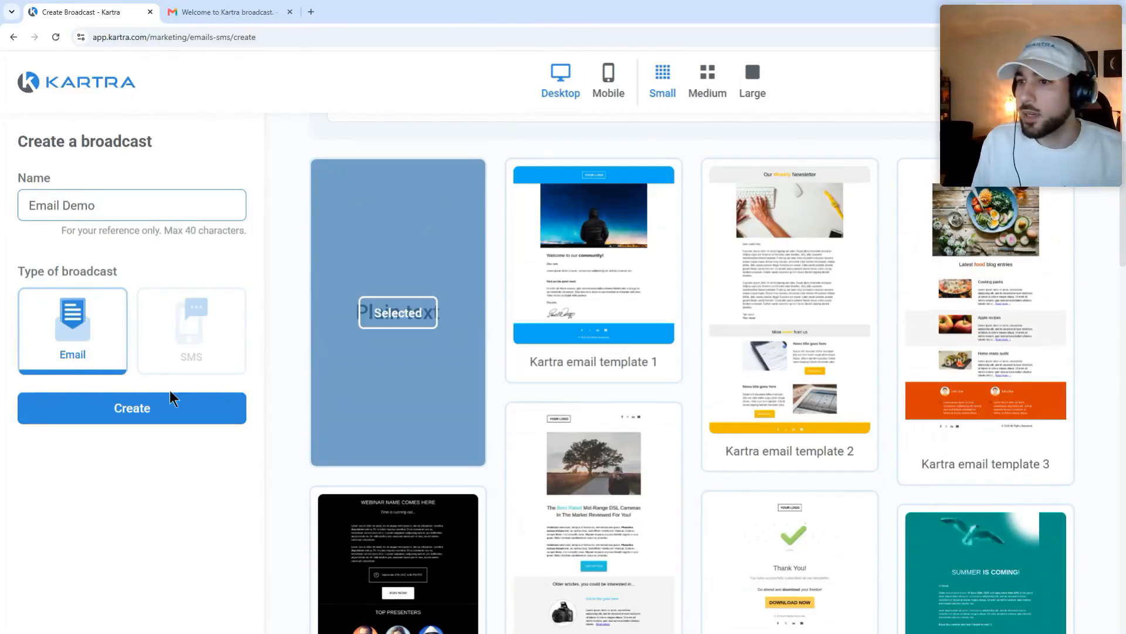
{"action": "mouse_move", "coordinate": [578, 352]}
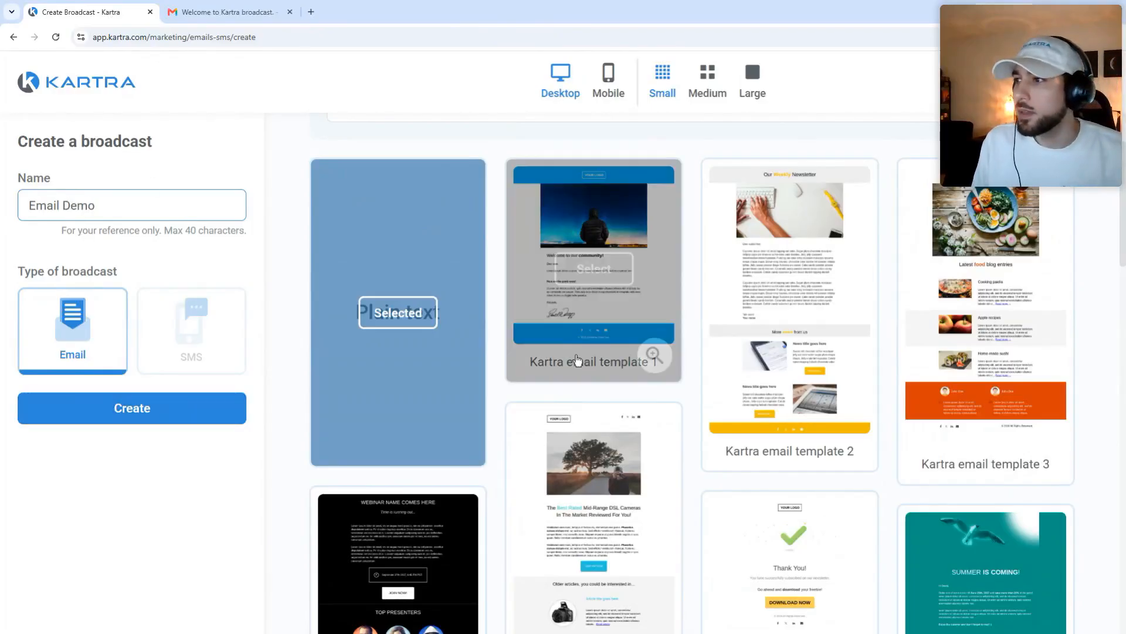
{"action": "left_click", "coordinate": [589, 270]}
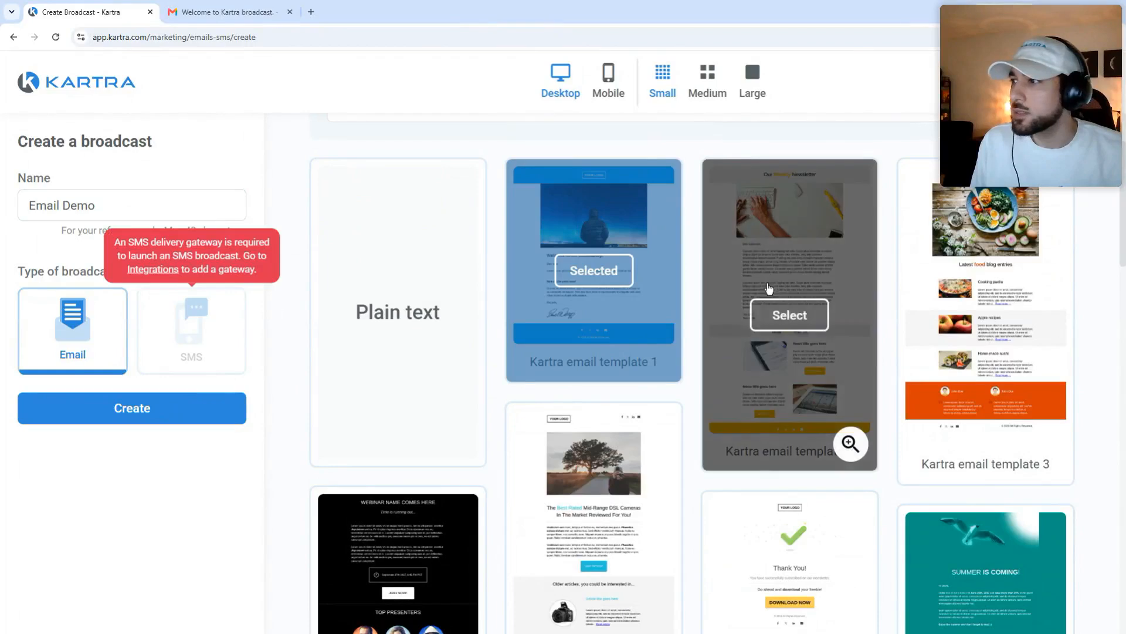
{"action": "left_click", "coordinate": [787, 315]}
{"action": "left_click", "coordinate": [163, 408]}
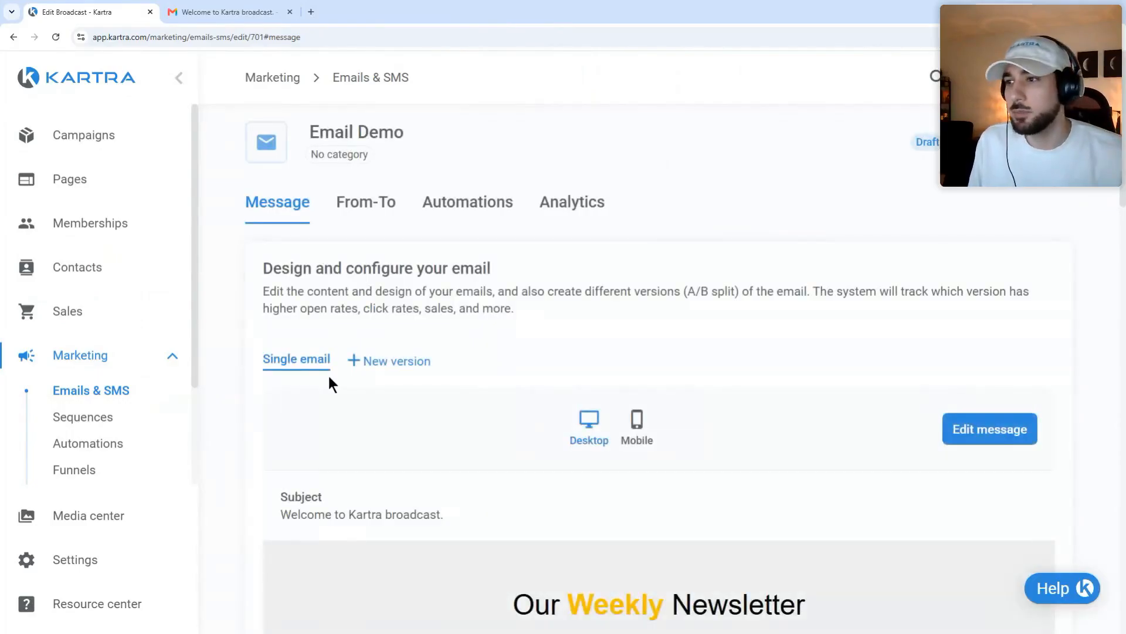
{"action": "scroll", "coordinate": [348, 369], "scroll_direction": "down", "scroll_amount": 2}
{"action": "scroll", "coordinate": [351, 358], "scroll_direction": "up", "scroll_amount": 2}
{"action": "scroll", "coordinate": [369, 352], "scroll_direction": "down", "scroll_amount": 4}
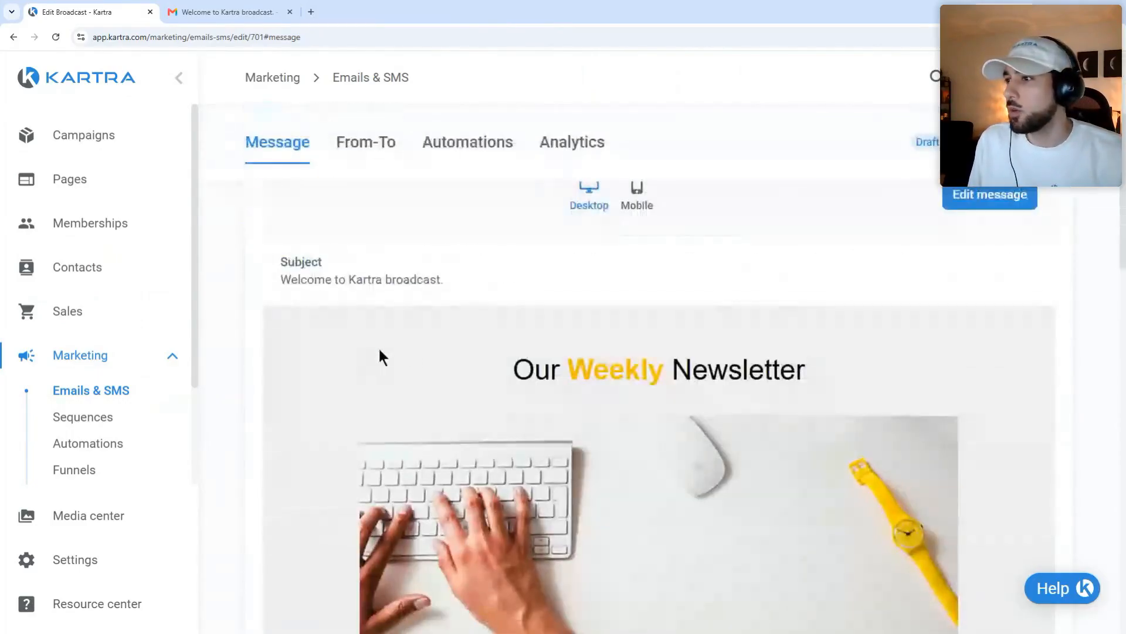
{"action": "scroll", "coordinate": [380, 356], "scroll_direction": "up", "scroll_amount": 3}
Step: Open Email Demo in the email builder and look through its body
{"action": "left_click", "coordinate": [1023, 370]}
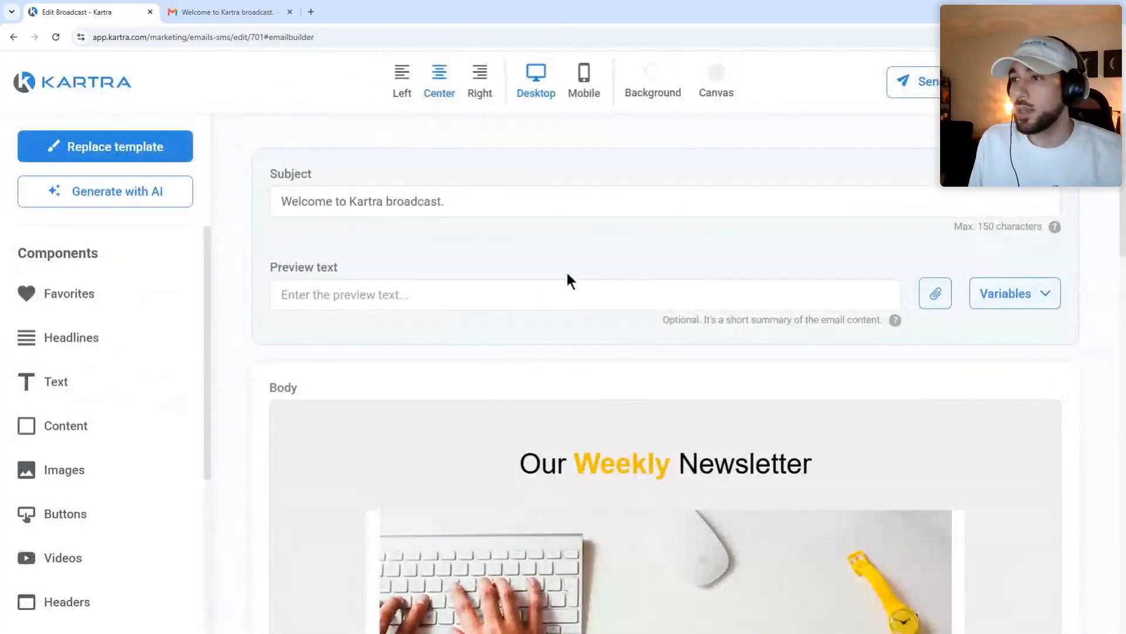
{"action": "scroll", "coordinate": [389, 254], "scroll_direction": "down", "scroll_amount": 3}
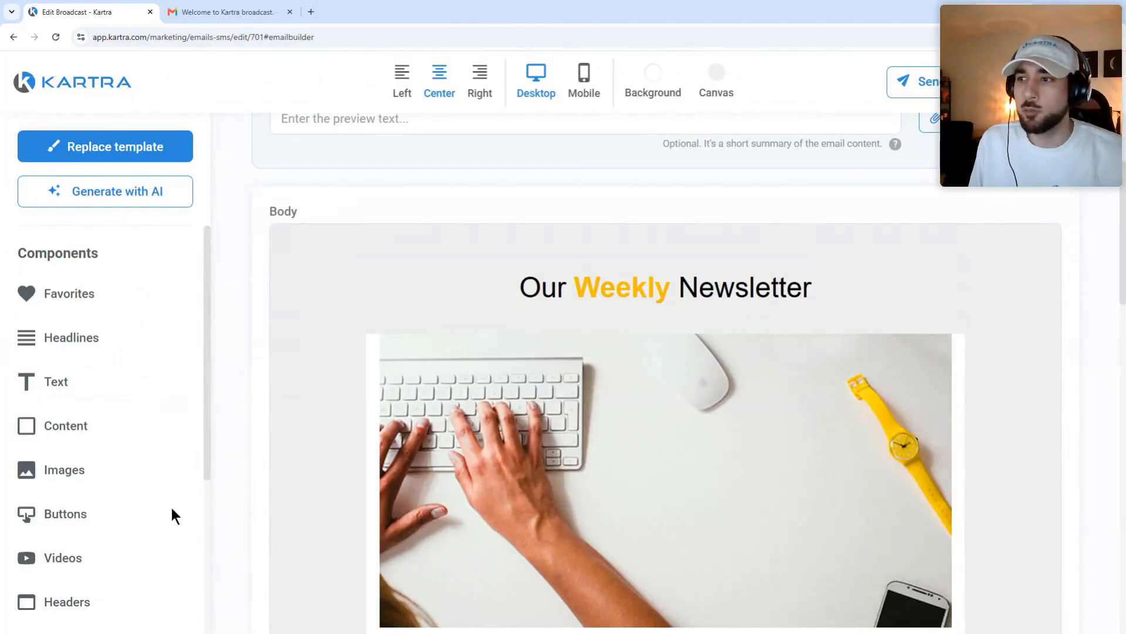
{"action": "scroll", "coordinate": [377, 282], "scroll_direction": "down", "scroll_amount": 2}
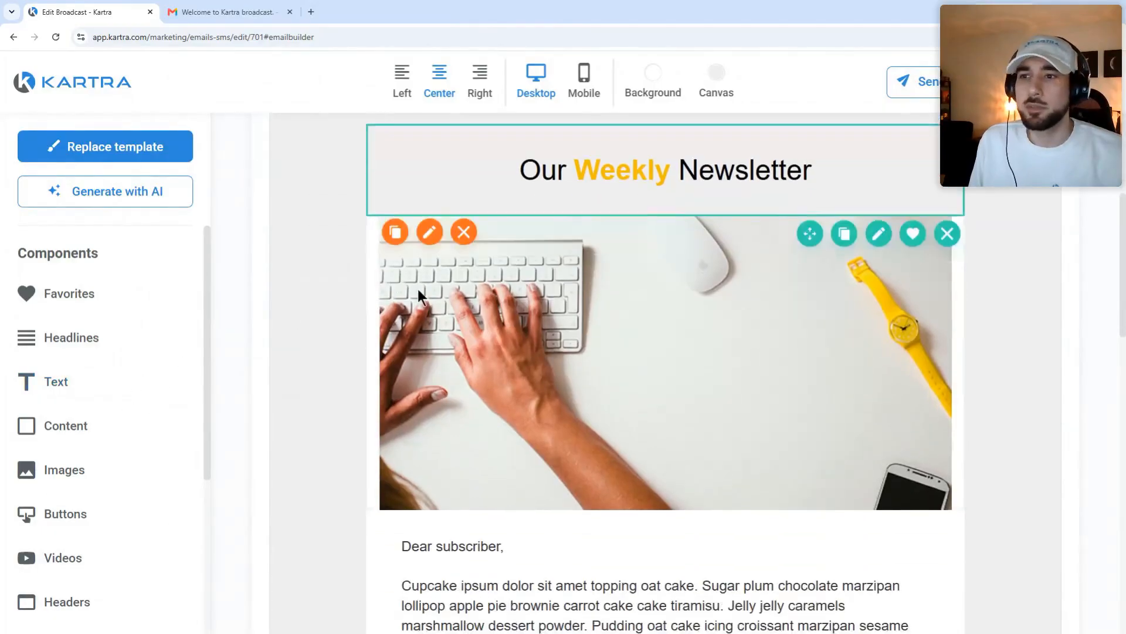
{"action": "scroll", "coordinate": [521, 232], "scroll_direction": "up", "scroll_amount": 1}
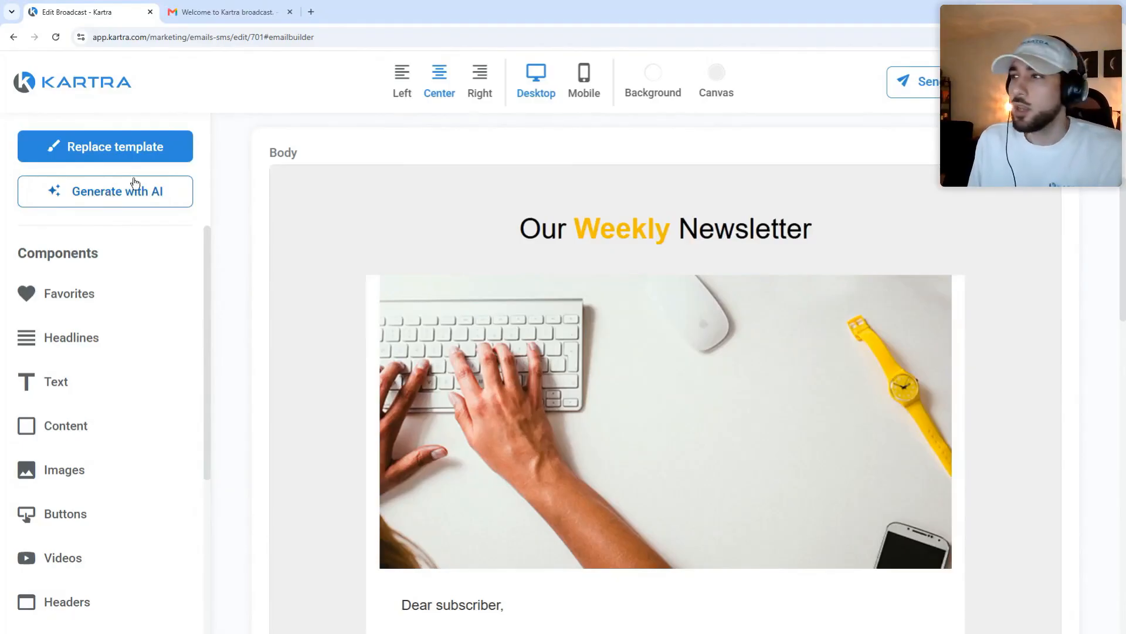
{"action": "scroll", "coordinate": [644, 197], "scroll_direction": "up", "scroll_amount": 2}
Step: Preview the email in the Mobile layout and scroll through it
{"action": "left_click", "coordinate": [583, 76]}
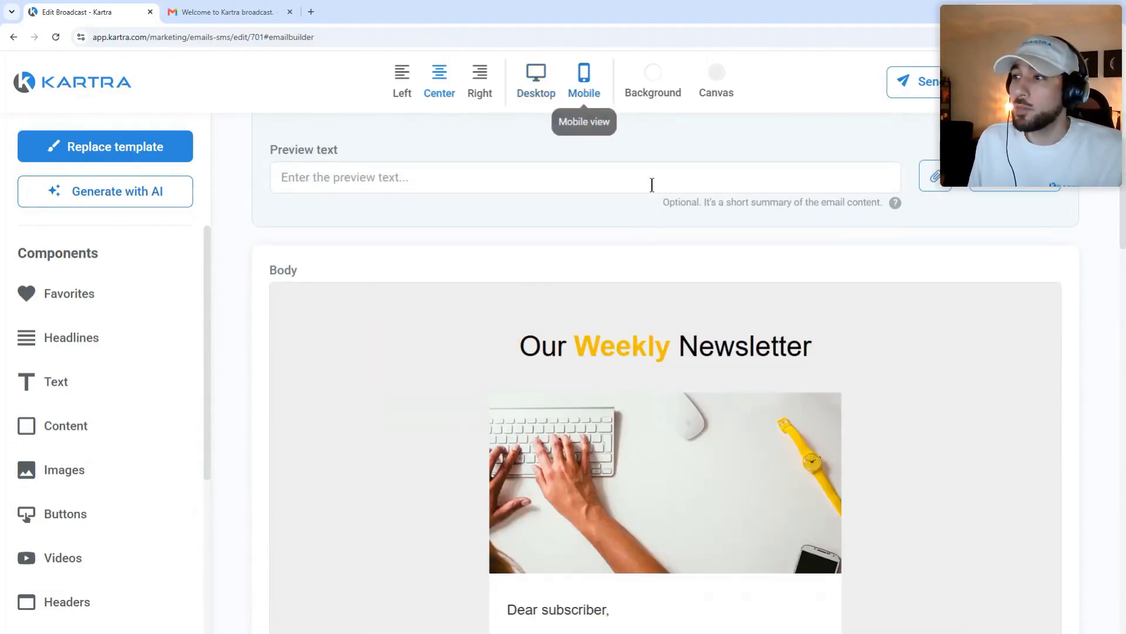
{"action": "scroll", "coordinate": [668, 244], "scroll_direction": "down", "scroll_amount": 2}
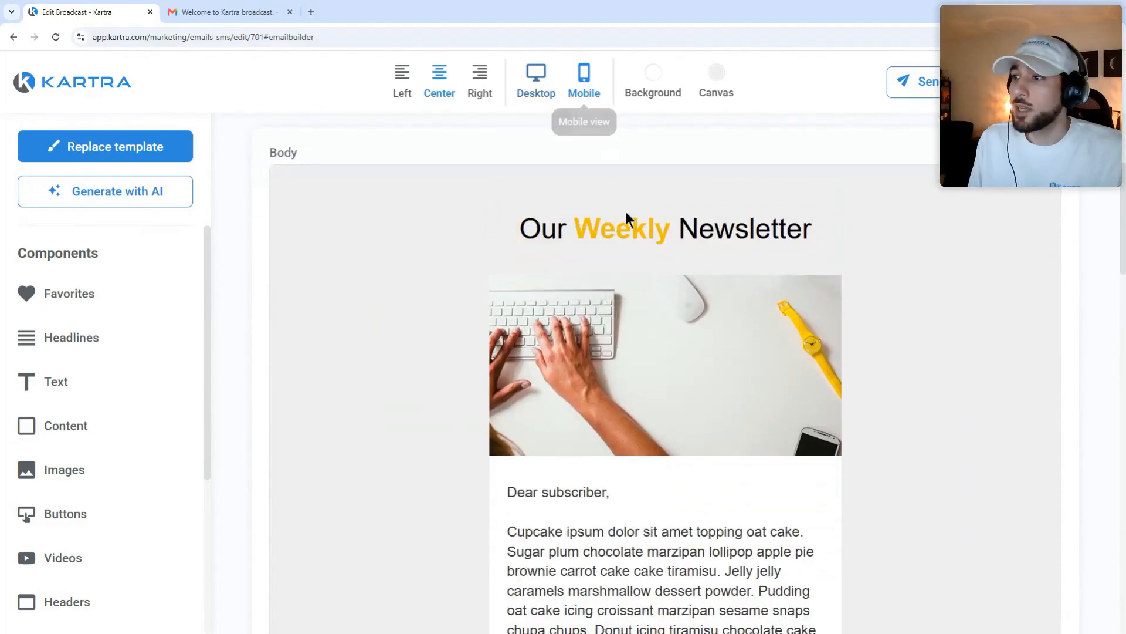
{"action": "scroll", "coordinate": [627, 217], "scroll_direction": "down", "scroll_amount": 4}
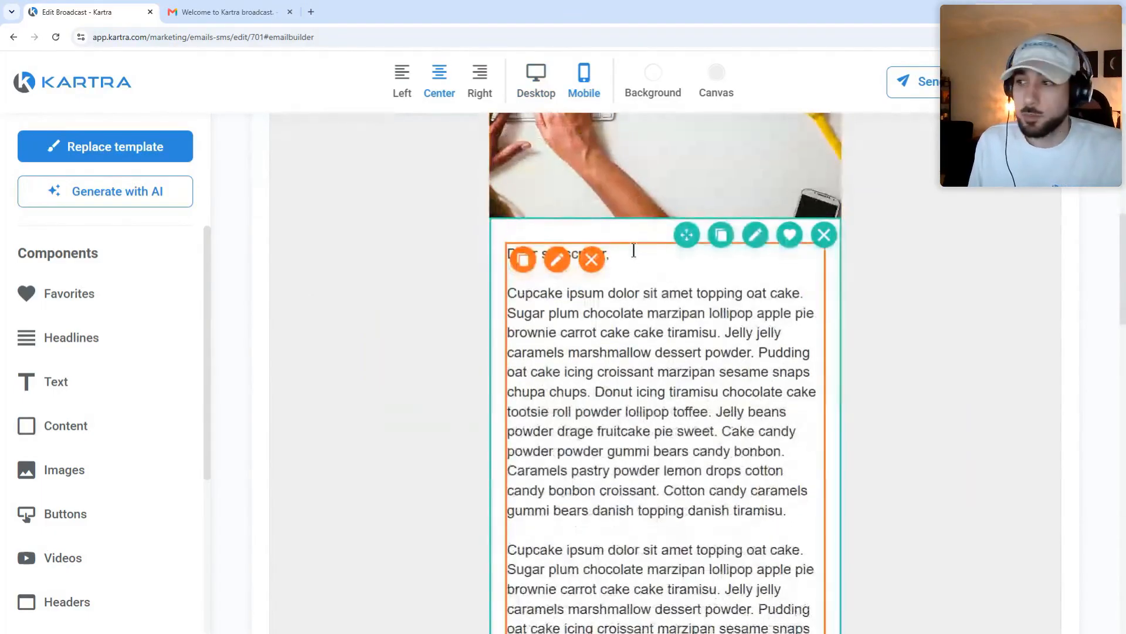
{"action": "scroll", "coordinate": [633, 250], "scroll_direction": "down", "scroll_amount": 12}
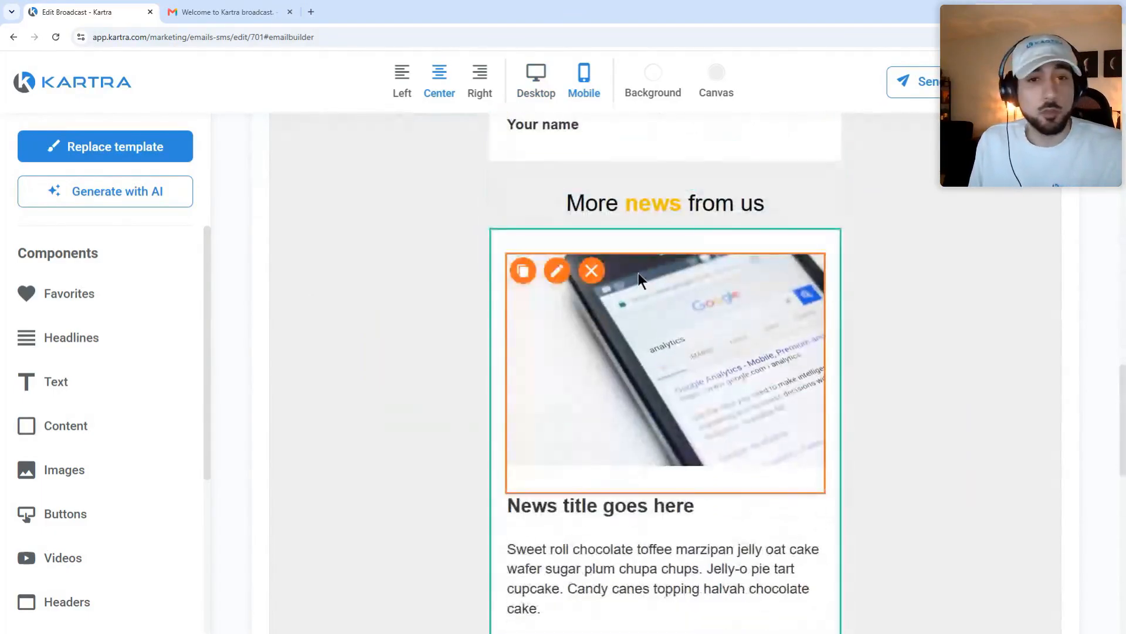
{"action": "scroll", "coordinate": [596, 351], "scroll_direction": "up", "scroll_amount": 6}
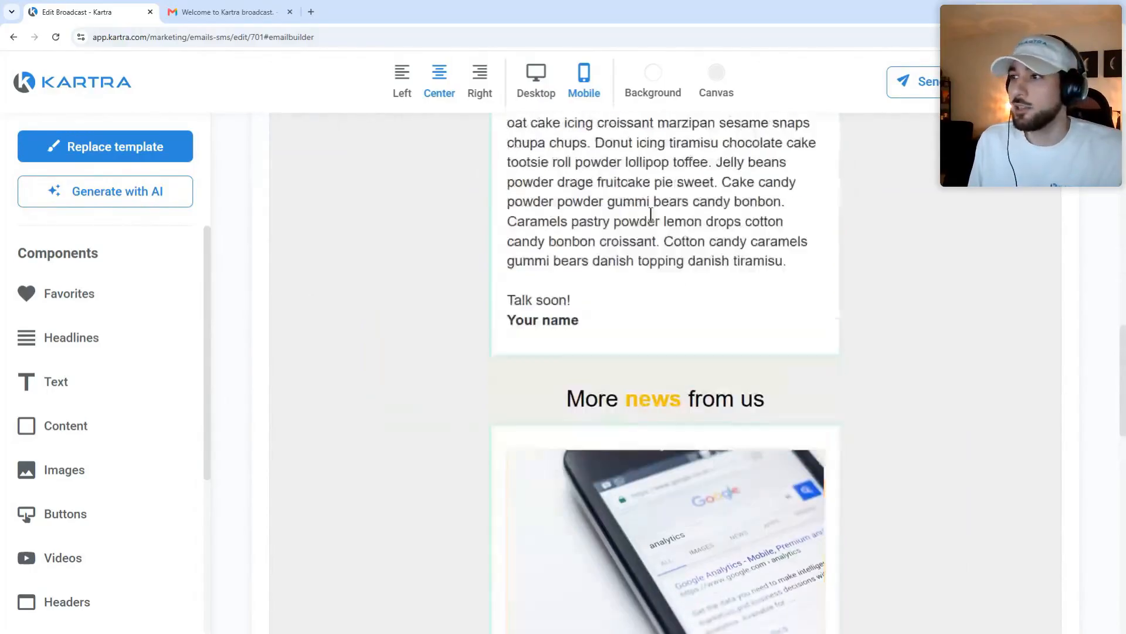
{"action": "scroll", "coordinate": [596, 348], "scroll_direction": "up", "scroll_amount": 11}
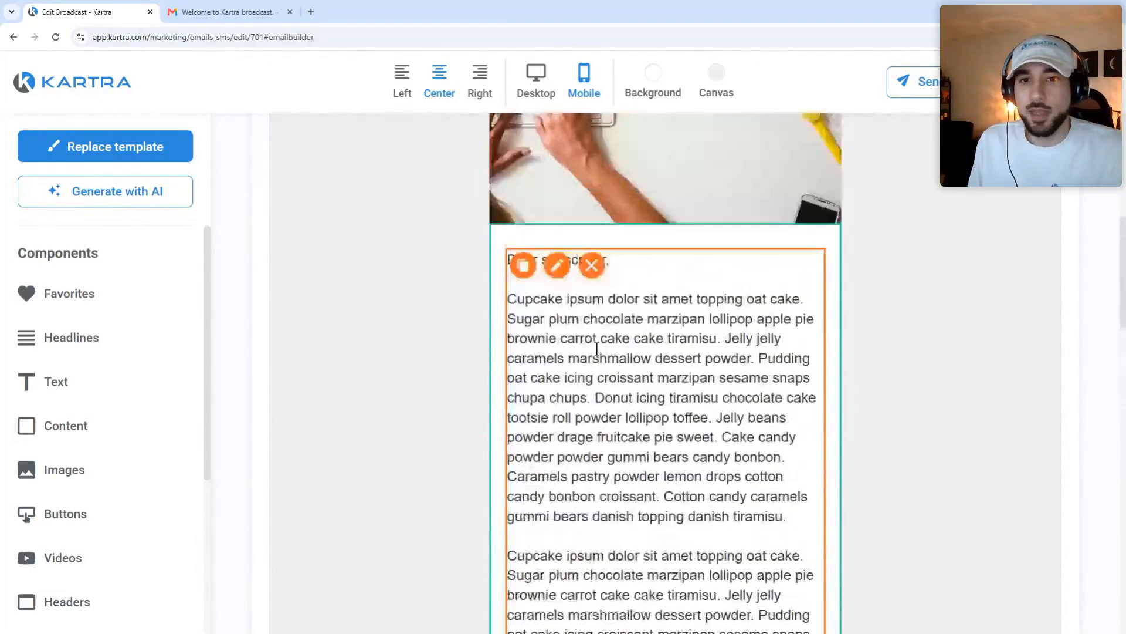
Step: Return the preview to Desktop width and show the personalization variables
{"action": "scroll", "coordinate": [599, 351], "scroll_direction": "up", "scroll_amount": 2}
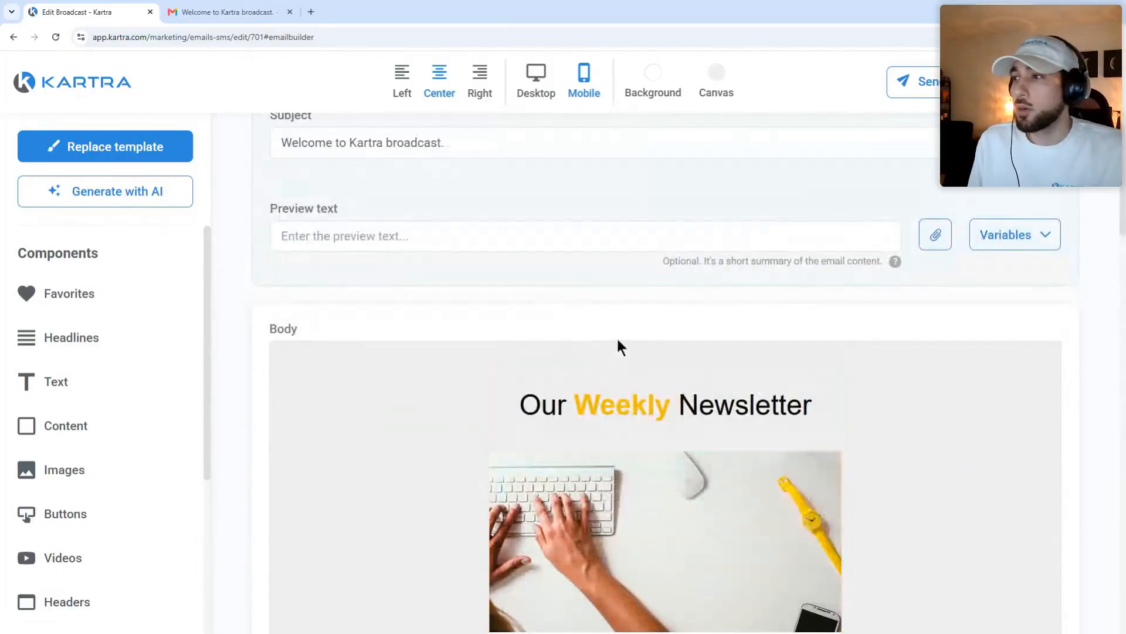
{"action": "left_click", "coordinate": [552, 101]}
{"action": "scroll", "coordinate": [616, 205], "scroll_direction": "down", "scroll_amount": 1}
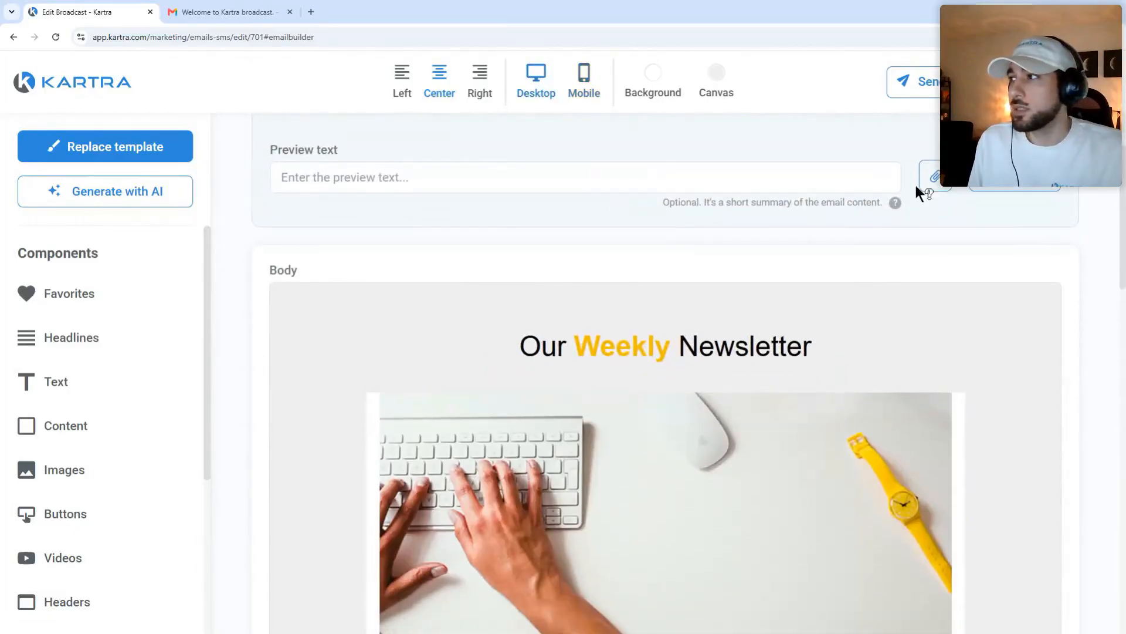
{"action": "left_click", "coordinate": [1020, 185]}
{"action": "scroll", "coordinate": [1050, 241], "scroll_direction": "up", "scroll_amount": 1}
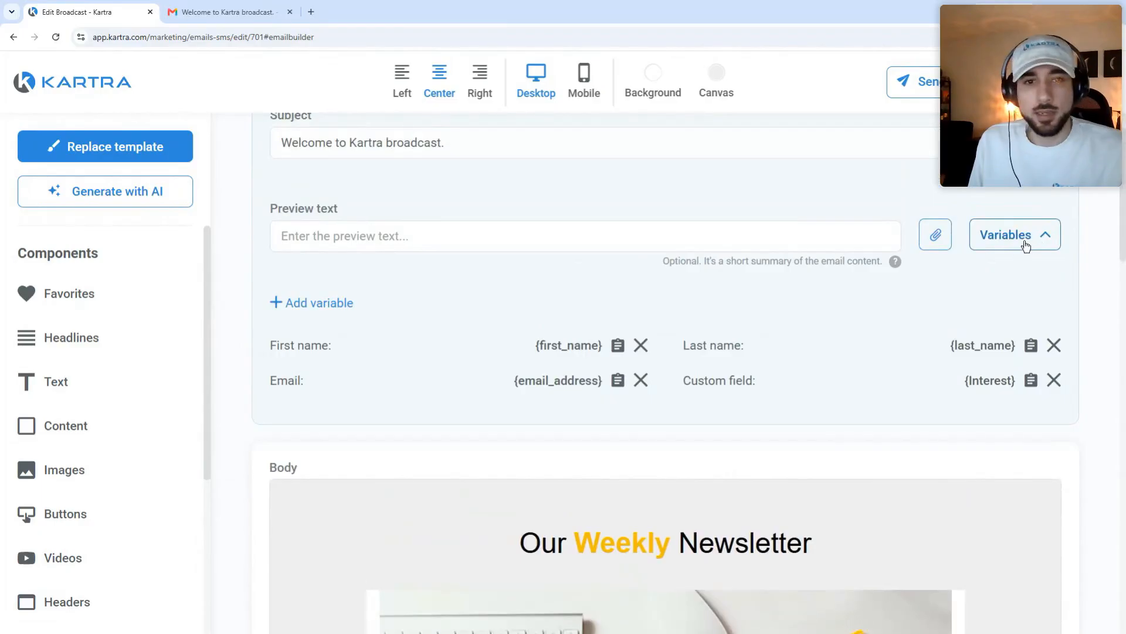
{"action": "scroll", "coordinate": [709, 343], "scroll_direction": "down", "scroll_amount": 4}
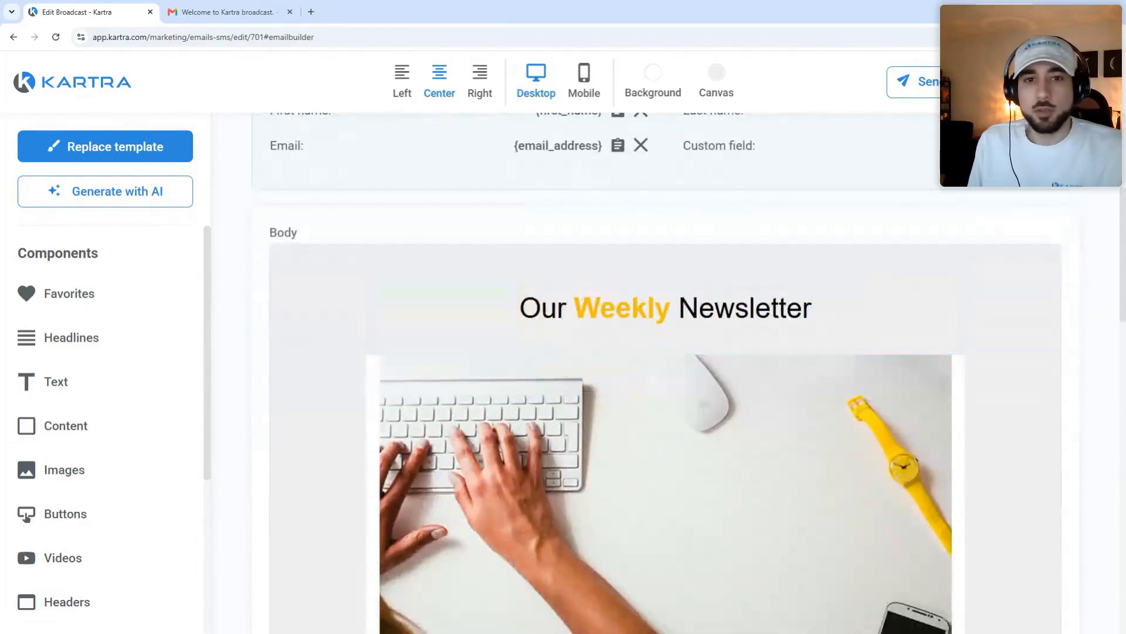
{"action": "scroll", "coordinate": [402, 307], "scroll_direction": "down", "scroll_amount": 10}
{"action": "scroll", "coordinate": [455, 299], "scroll_direction": "up", "scroll_amount": 2}
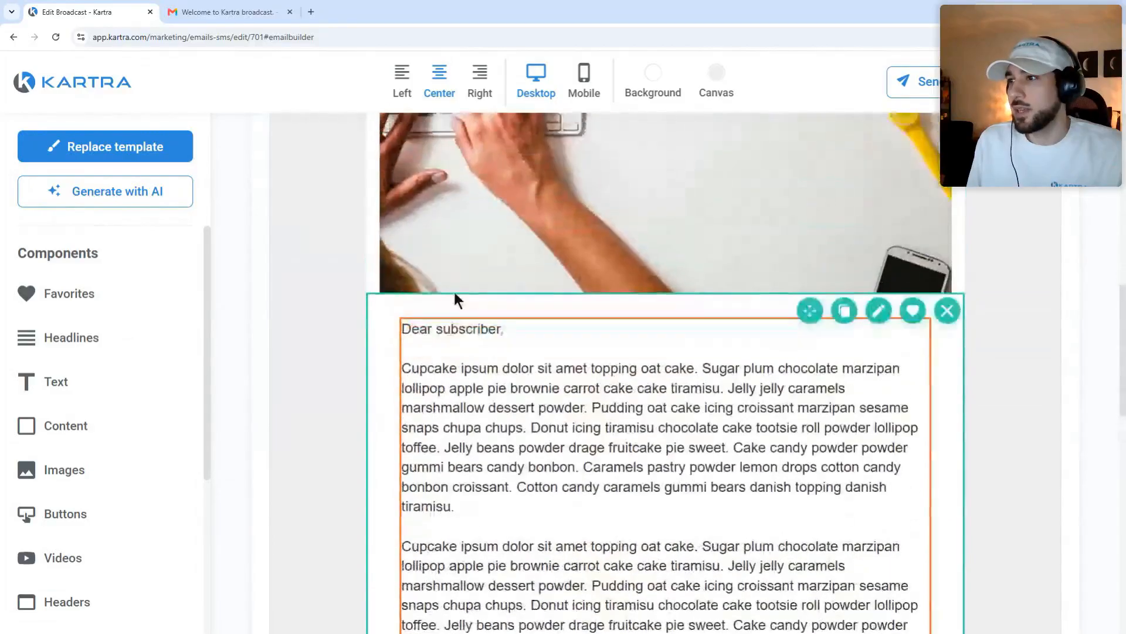
Step: Replace 'subscriber' in the greeting with {first_name} so it reads 'Dear {first_name},'
{"action": "left_click", "coordinate": [498, 332]}
{"action": "double_click", "coordinate": [461, 332]}
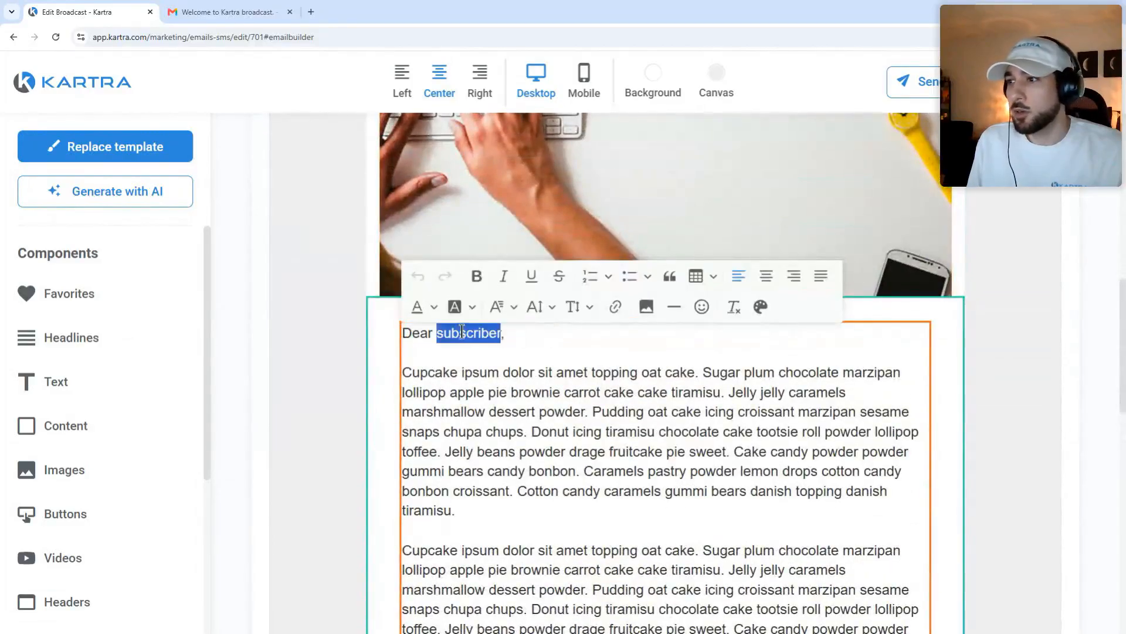
{"action": "type", "text": "{first_name"}
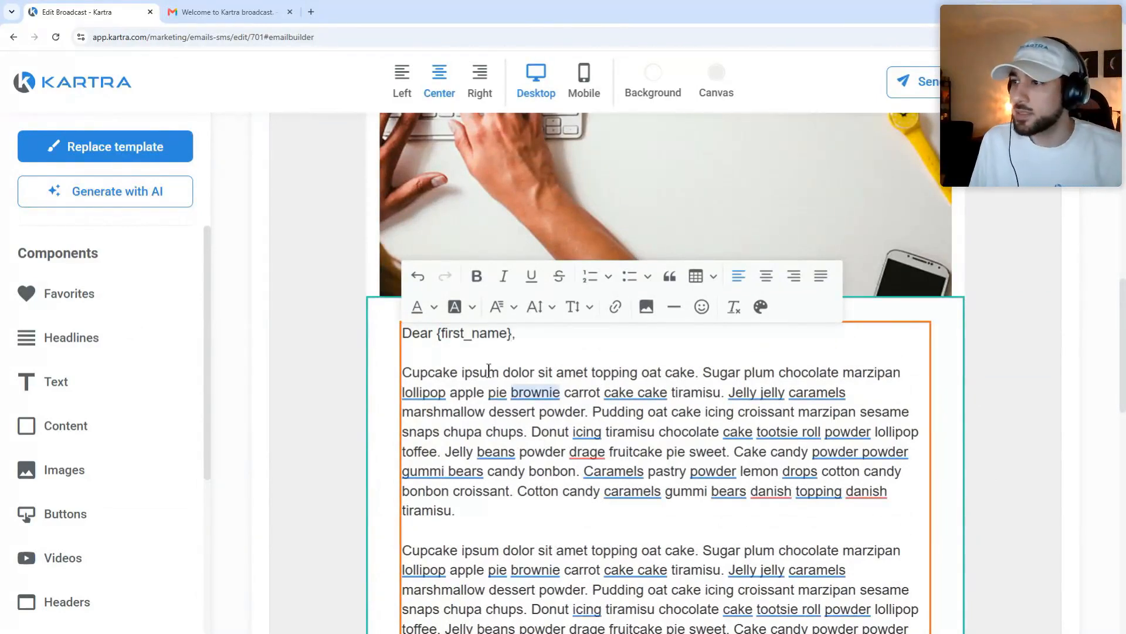
{"action": "left_click", "coordinate": [486, 350]}
{"action": "left_click_drag", "start_coordinate": [431, 334], "coordinate": [517, 333]}
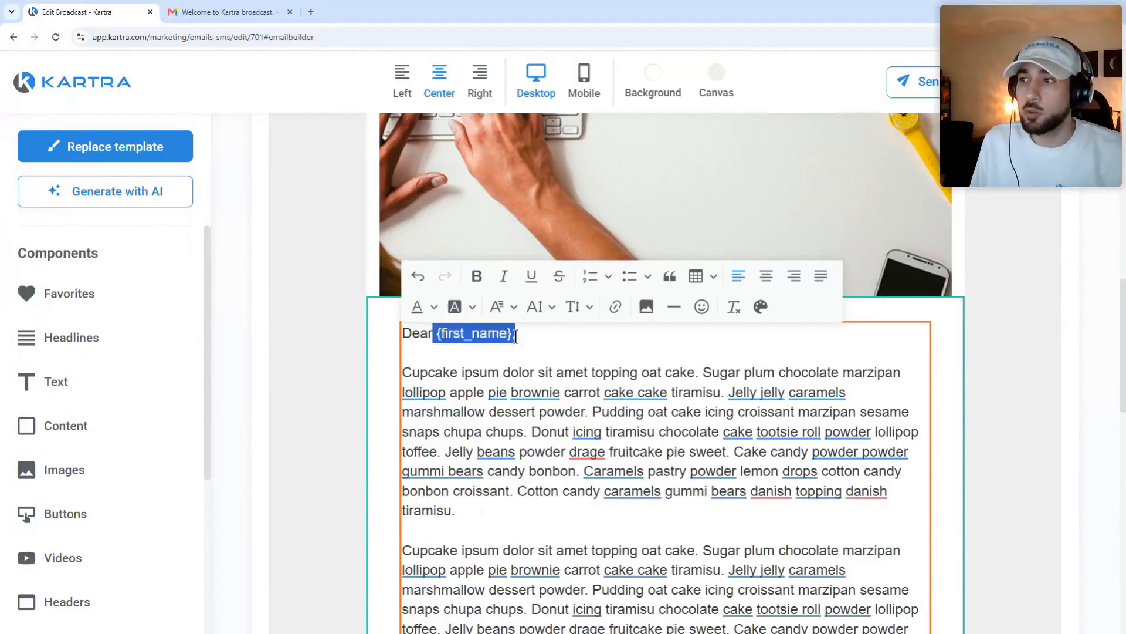
{"action": "left_click", "coordinate": [557, 354]}
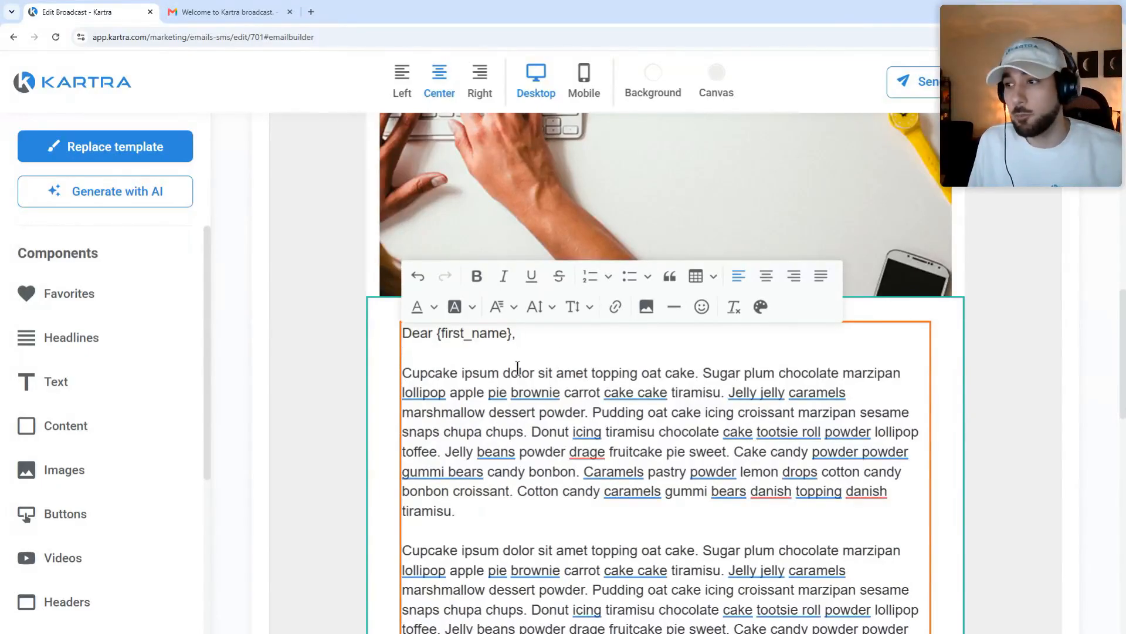
{"action": "left_click", "coordinate": [295, 348]}
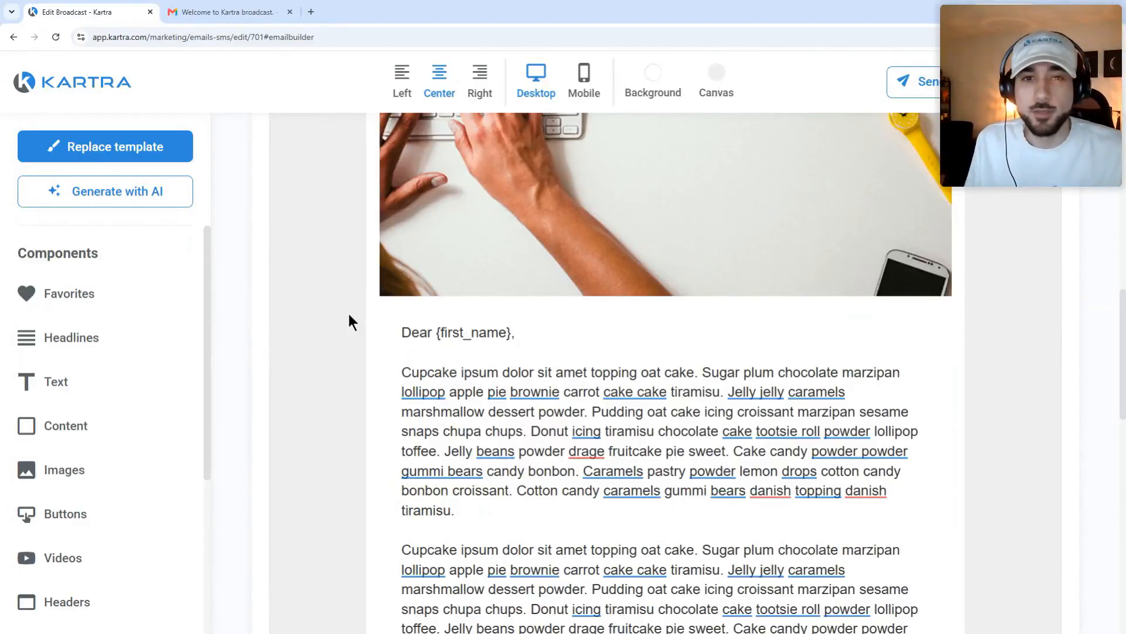
{"action": "scroll", "coordinate": [626, 279], "scroll_direction": "up", "scroll_amount": 6}
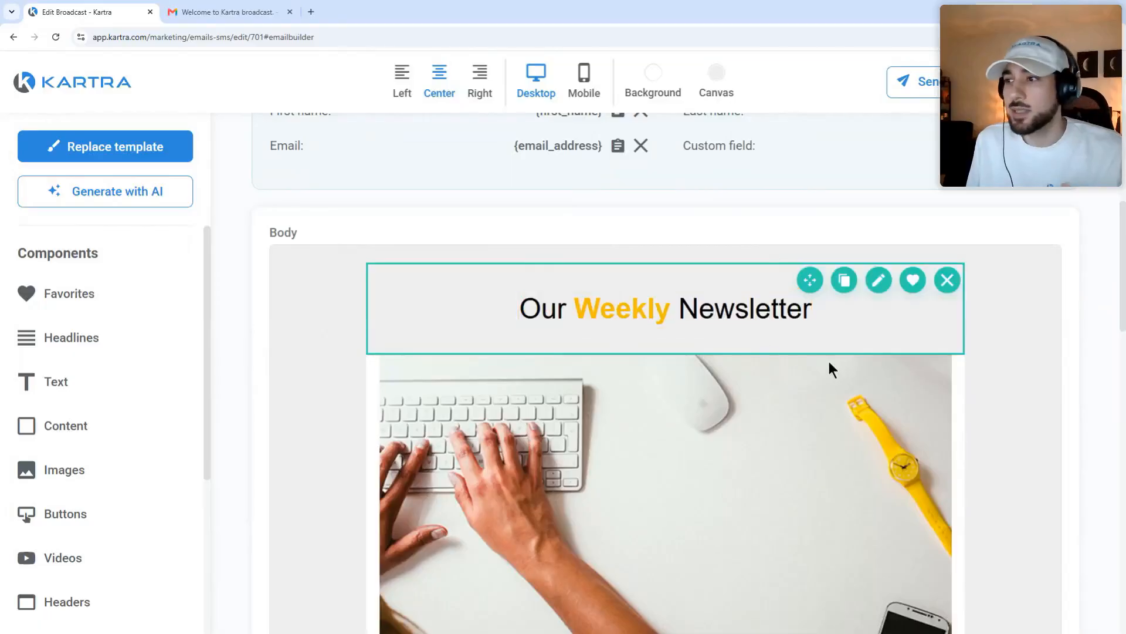
{"action": "scroll", "coordinate": [809, 469], "scroll_direction": "down", "scroll_amount": 2}
{"action": "scroll", "coordinate": [780, 584], "scroll_direction": "down", "scroll_amount": 2}
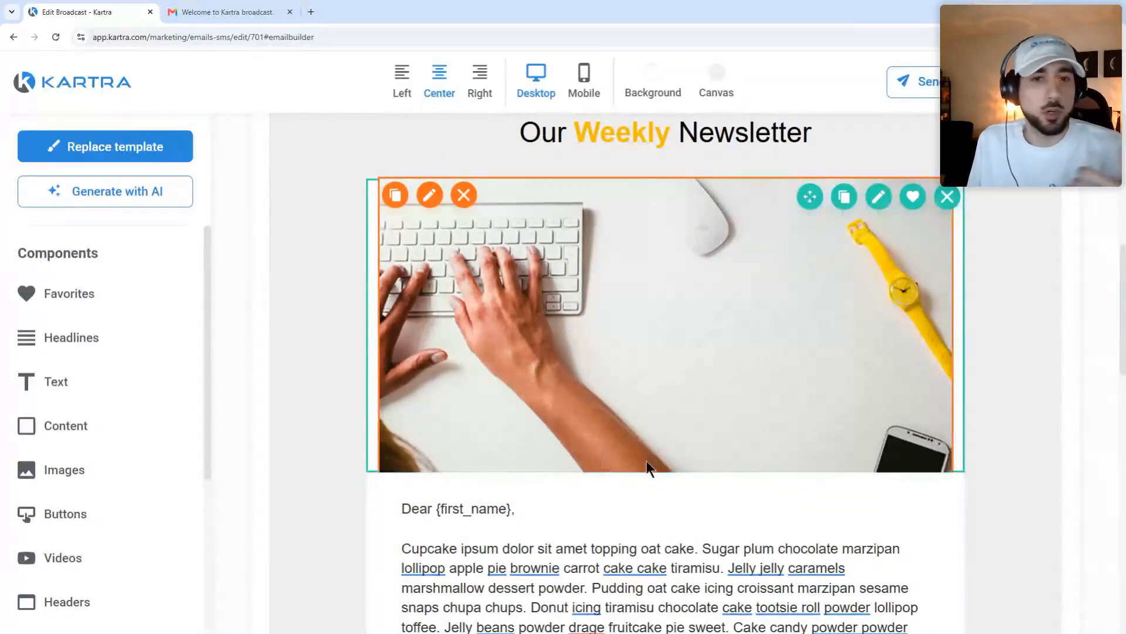
{"action": "scroll", "coordinate": [625, 435], "scroll_direction": "up", "scroll_amount": 6}
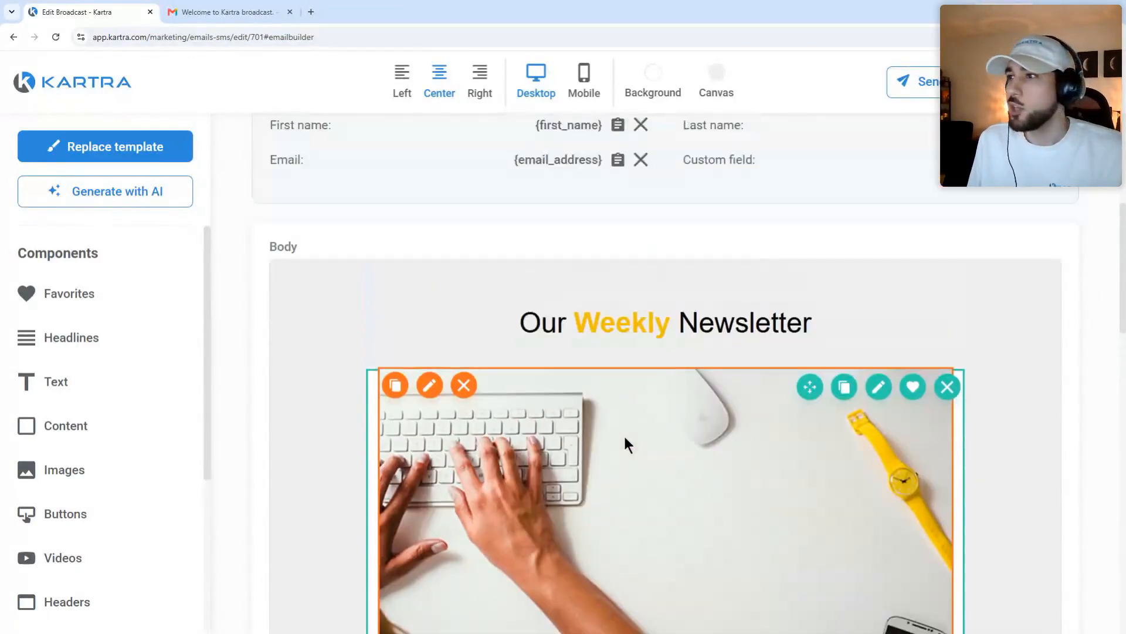
{"action": "scroll", "coordinate": [715, 434], "scroll_direction": "up", "scroll_amount": 3}
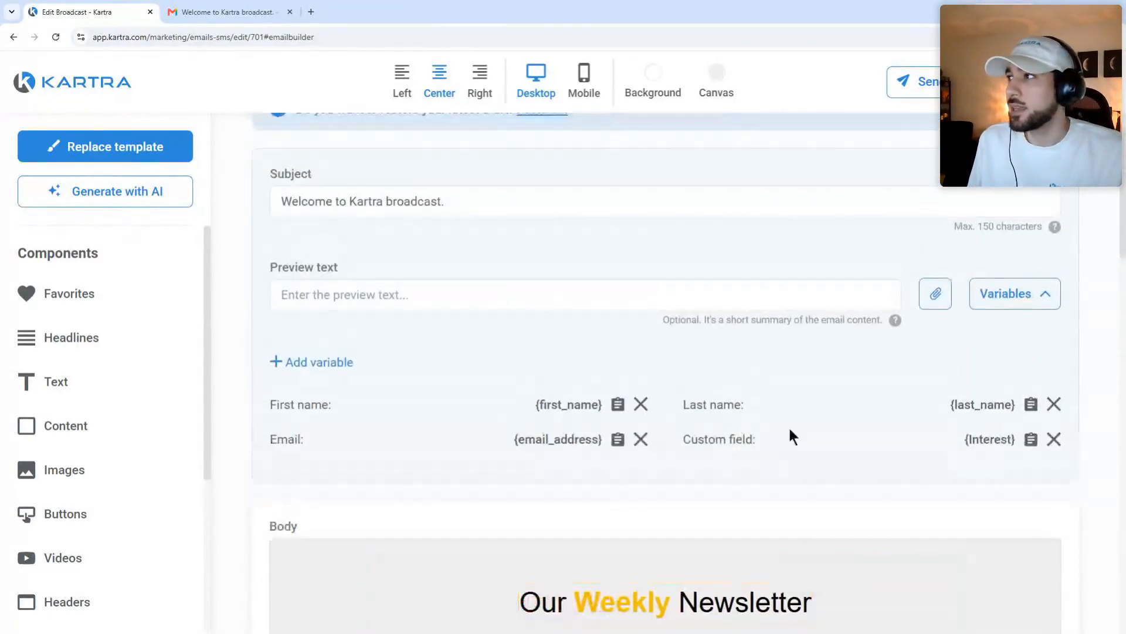
{"action": "left_click", "coordinate": [1096, 82]}
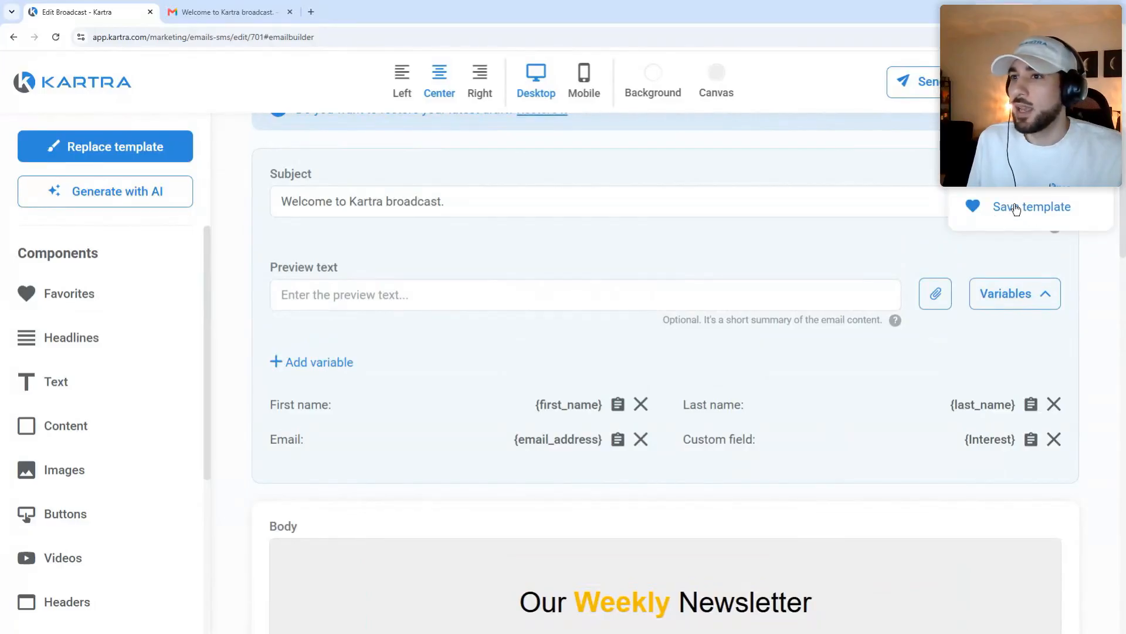
{"action": "left_click", "coordinate": [50, 299]}
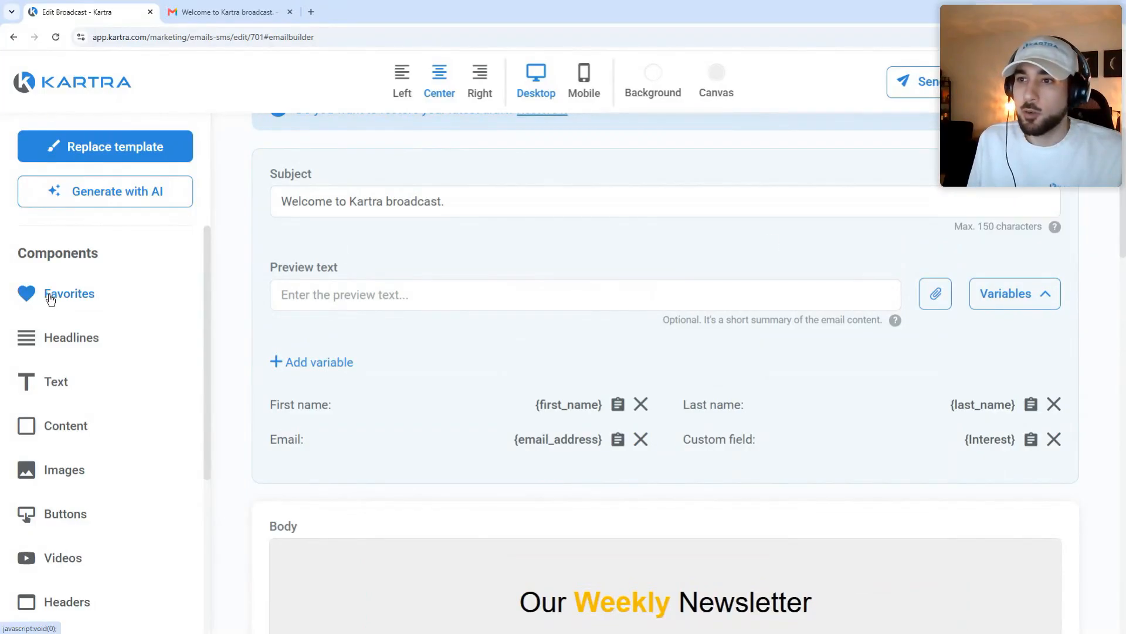
{"action": "scroll", "coordinate": [398, 357], "scroll_direction": "down", "scroll_amount": 6}
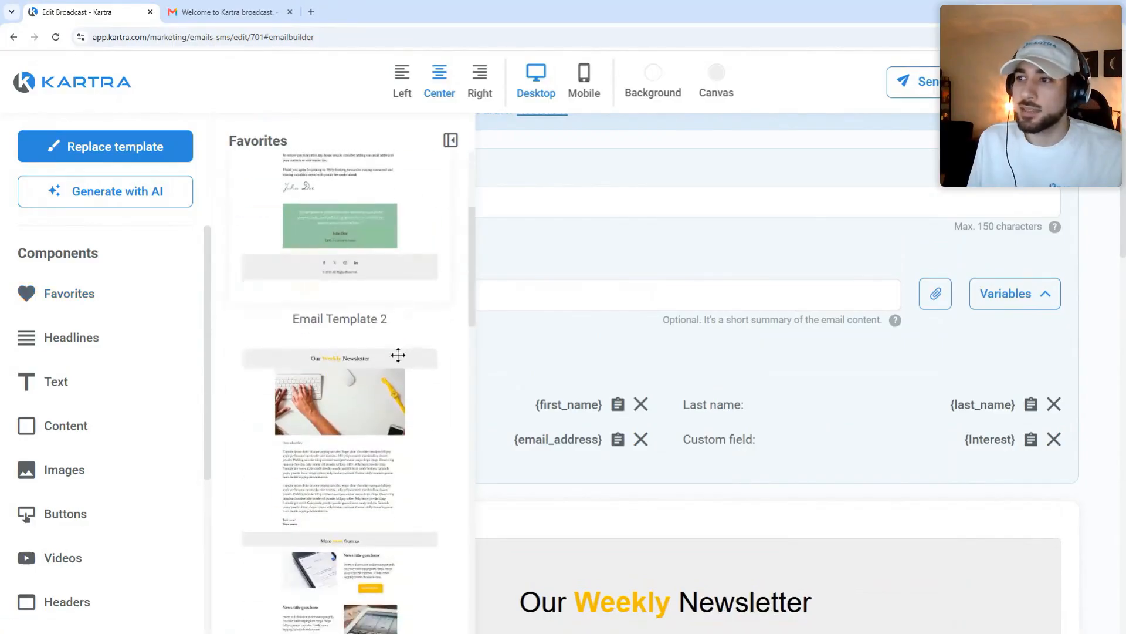
{"action": "scroll", "coordinate": [422, 356], "scroll_direction": "up", "scroll_amount": 6}
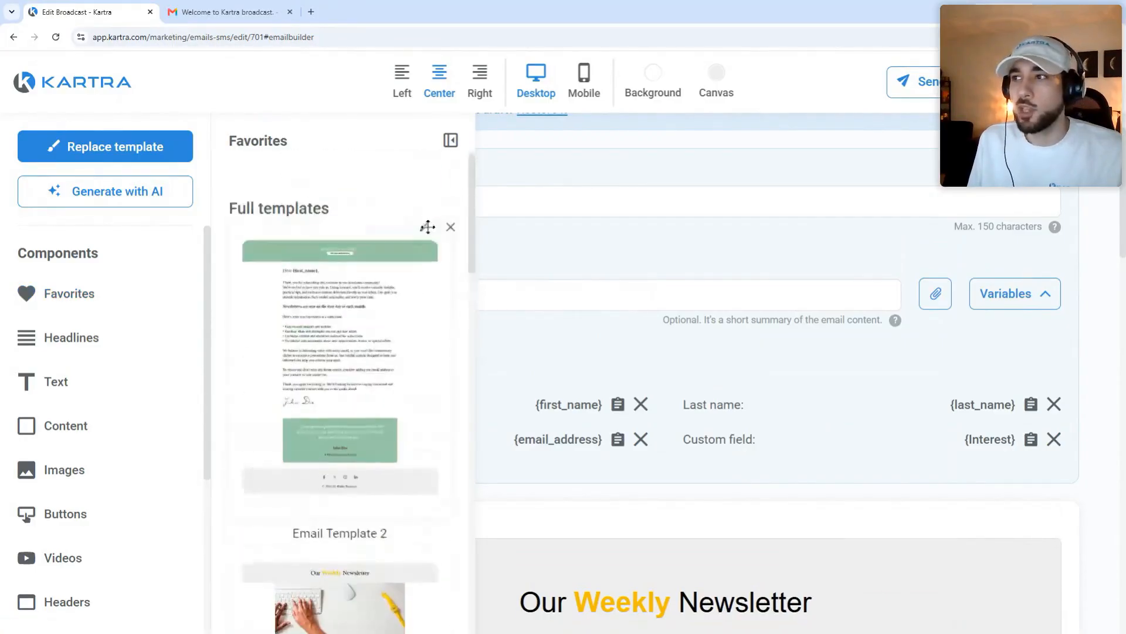
{"action": "left_click", "coordinate": [450, 140]}
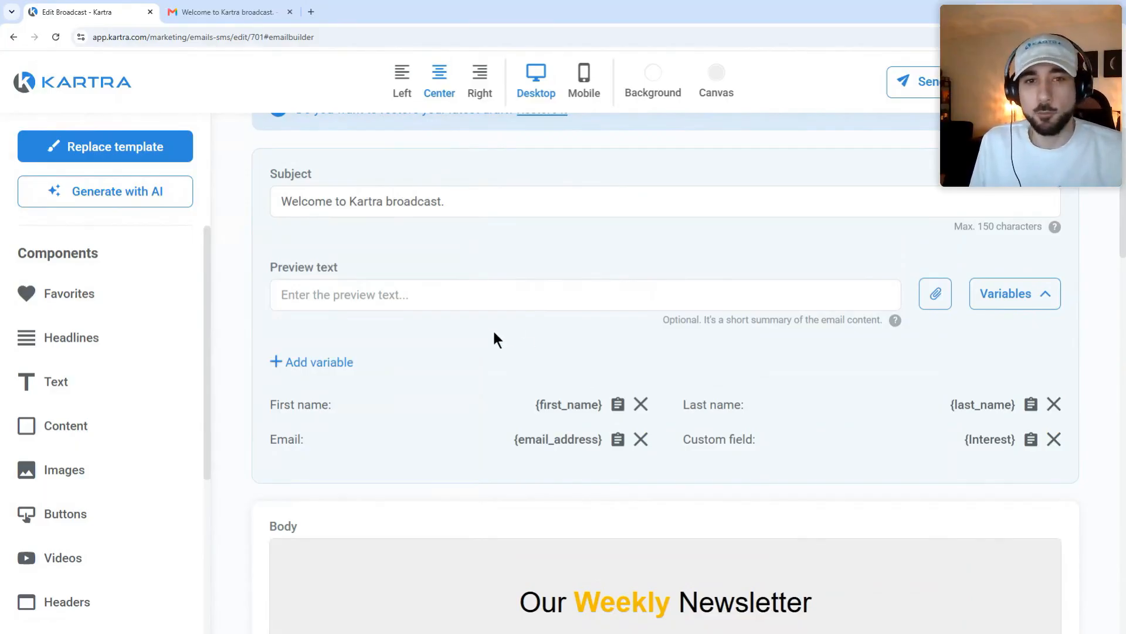
{"action": "scroll", "coordinate": [812, 279], "scroll_direction": "up", "scroll_amount": 1}
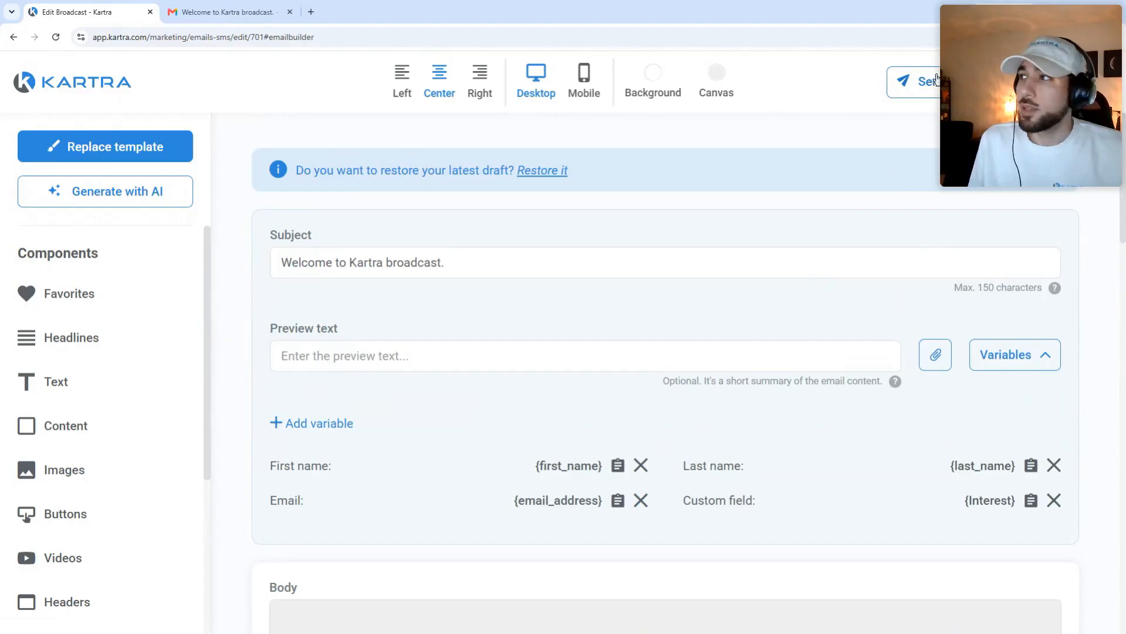
Step: Open the send-test-email form, close it without sending, and review the variables list
{"action": "left_click", "coordinate": [938, 86]}
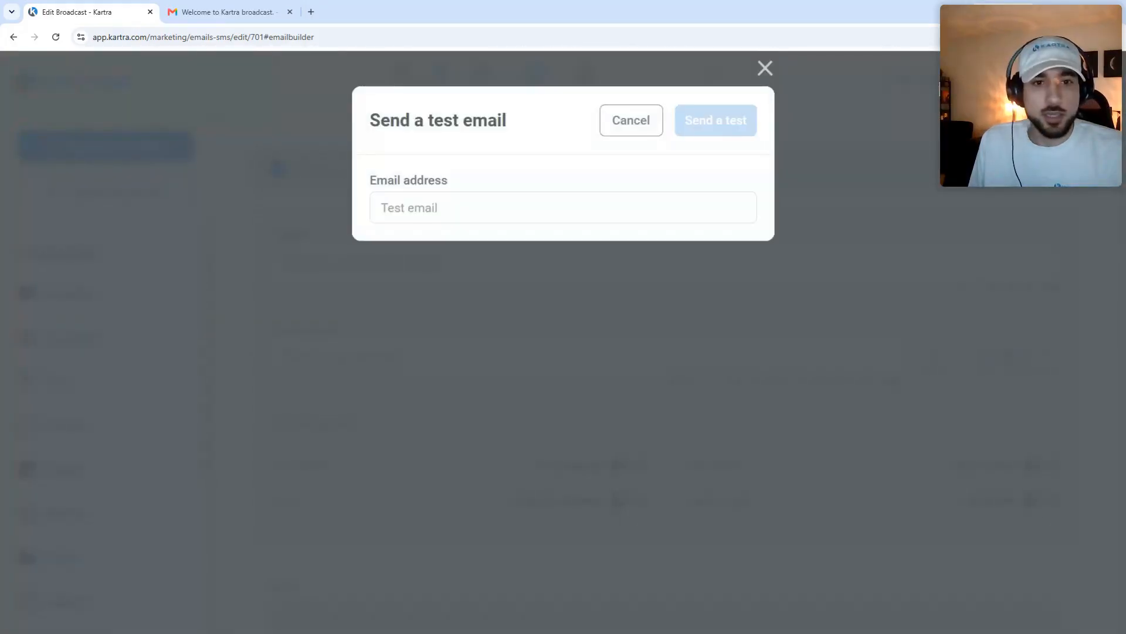
{"action": "left_click", "coordinate": [649, 120]}
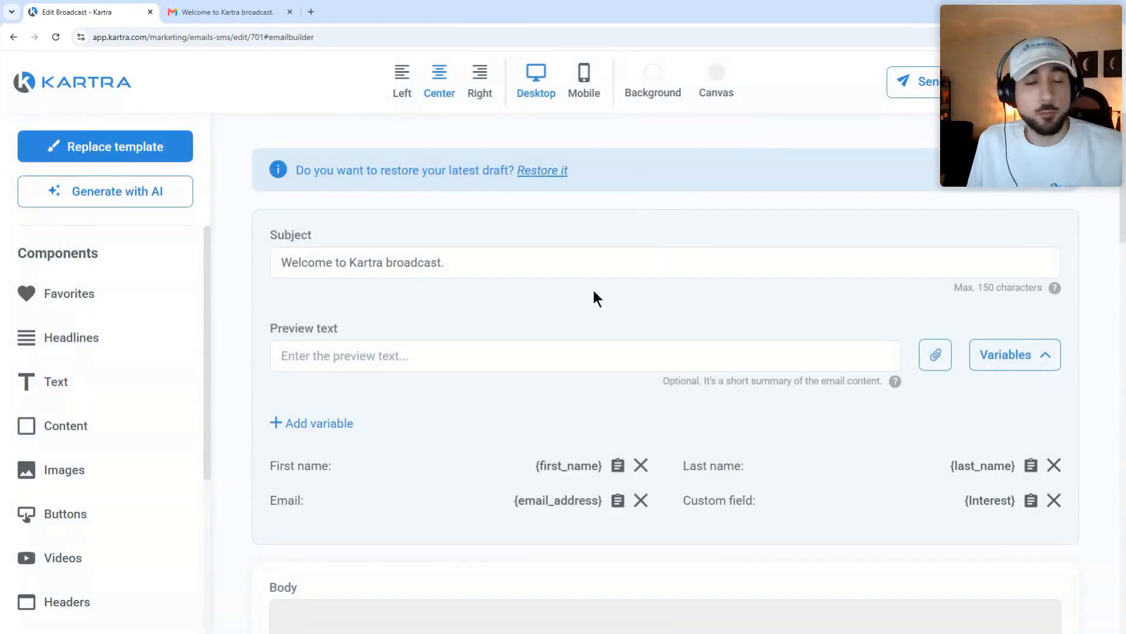
{"action": "scroll", "coordinate": [594, 289], "scroll_direction": "down", "scroll_amount": 2}
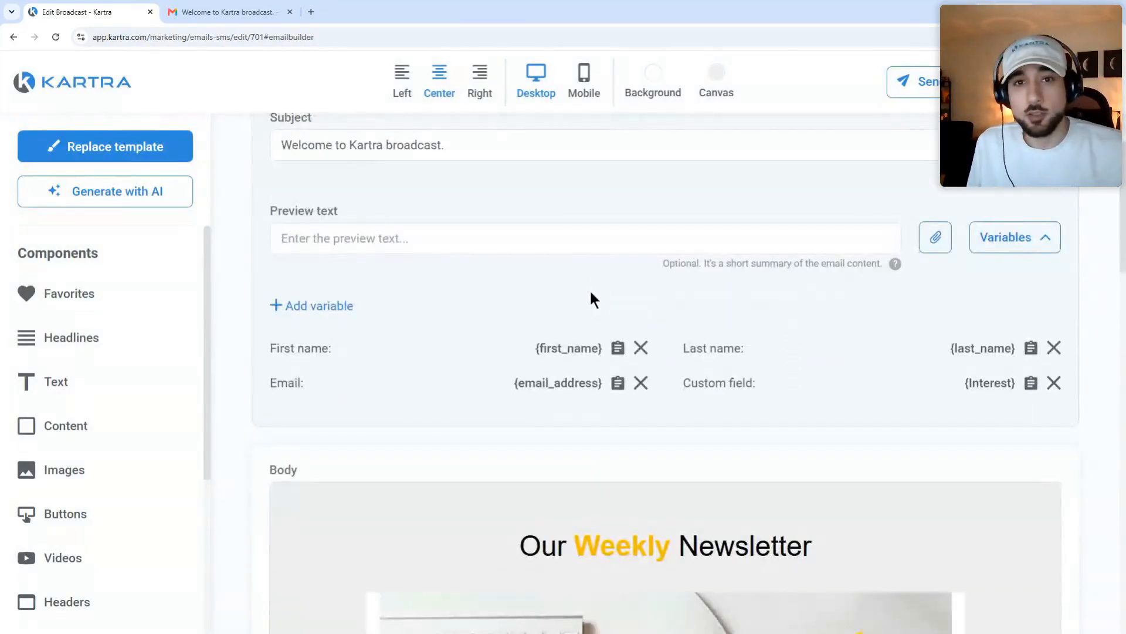
{"action": "scroll", "coordinate": [590, 299], "scroll_direction": "down", "scroll_amount": 1}
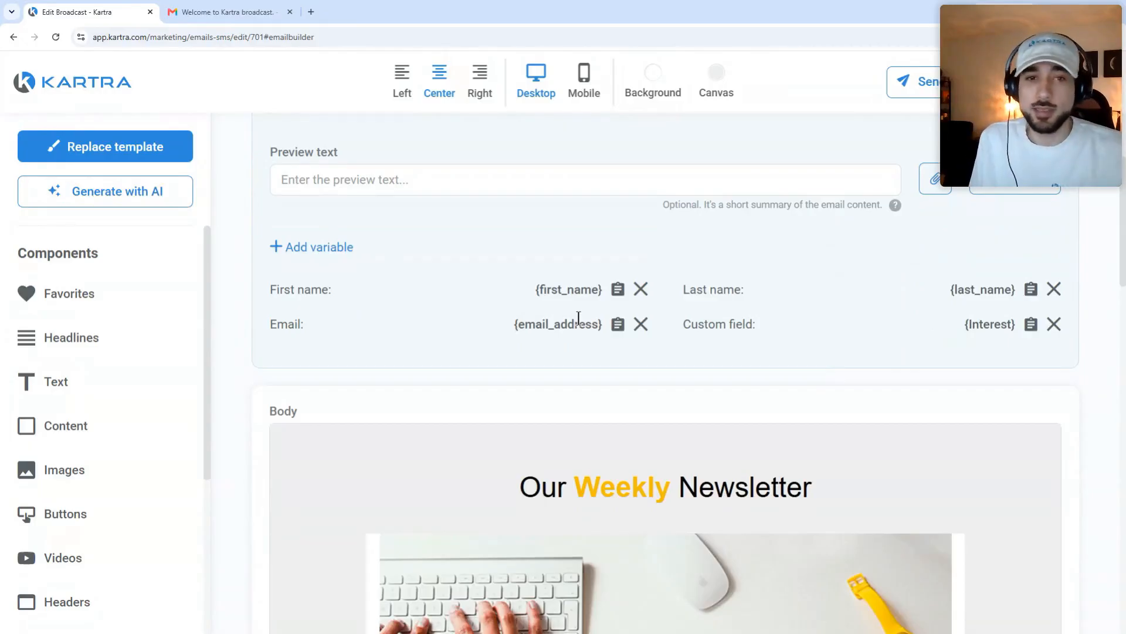
{"action": "scroll", "coordinate": [610, 364], "scroll_direction": "down", "scroll_amount": 3}
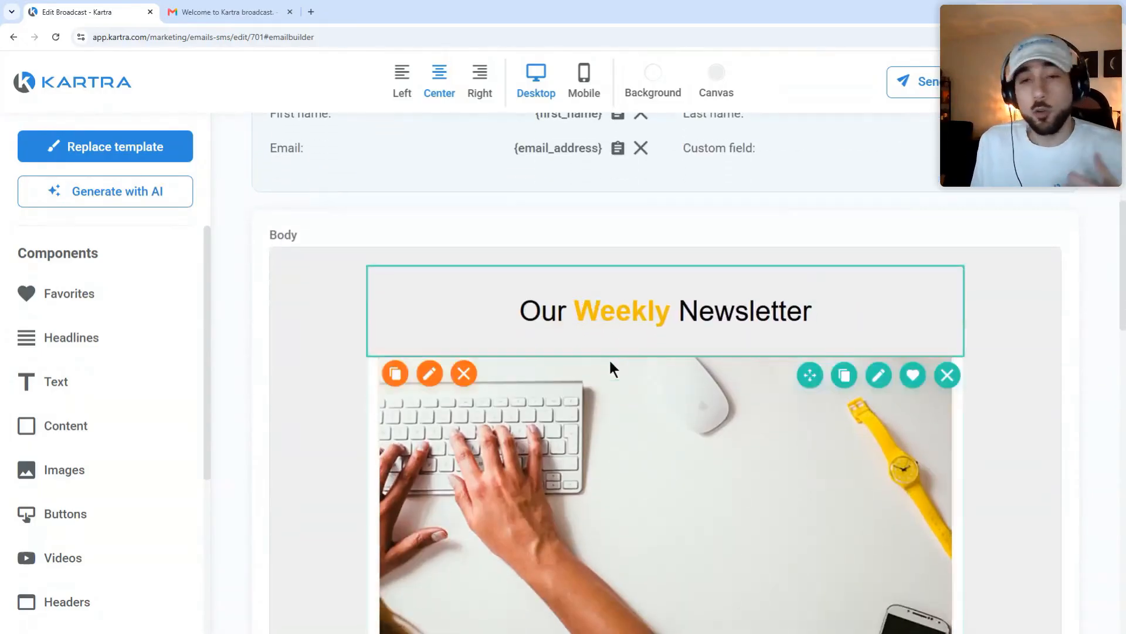
{"action": "scroll", "coordinate": [622, 351], "scroll_direction": "up", "scroll_amount": 2}
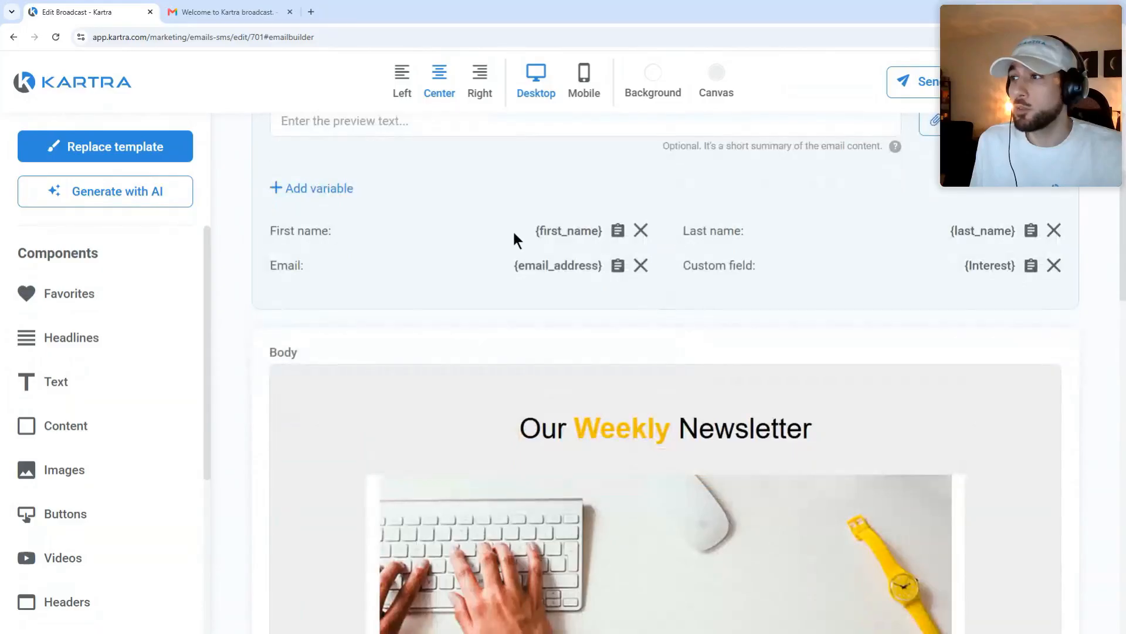
Step: Select the {first_name} and {email_address} variable codes in the personalization list
{"action": "left_click_drag", "start_coordinate": [514, 234], "coordinate": [585, 235]}
{"action": "left_click_drag", "start_coordinate": [519, 265], "coordinate": [595, 269]}
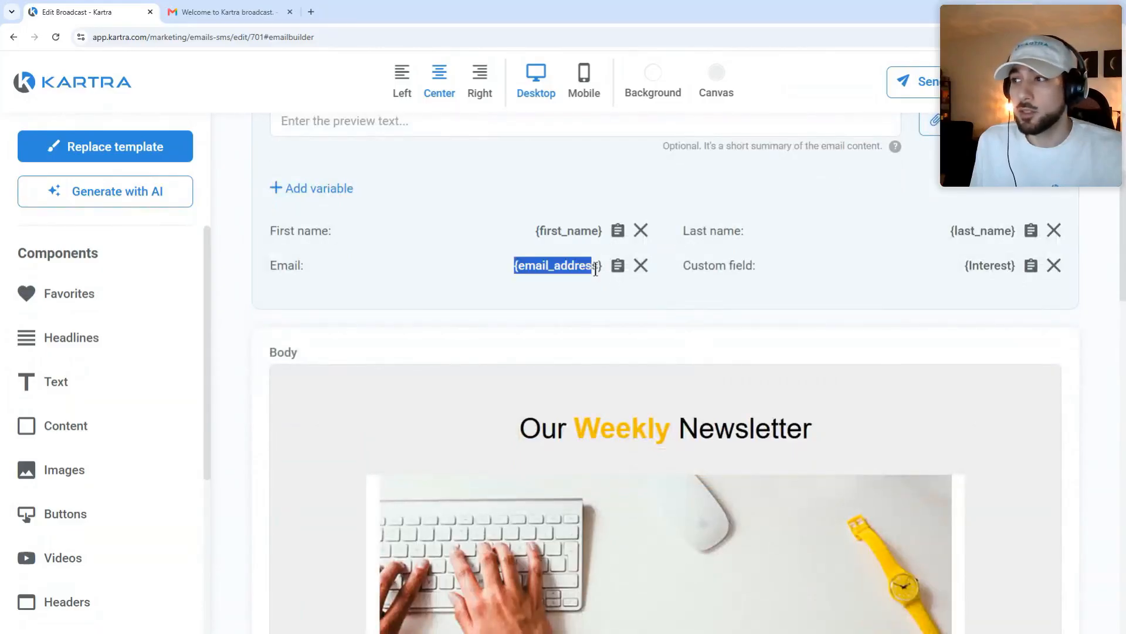
{"action": "left_click", "coordinate": [572, 300]}
{"action": "left_click_drag", "start_coordinate": [533, 231], "coordinate": [602, 231]}
{"action": "left_click", "coordinate": [598, 258]}
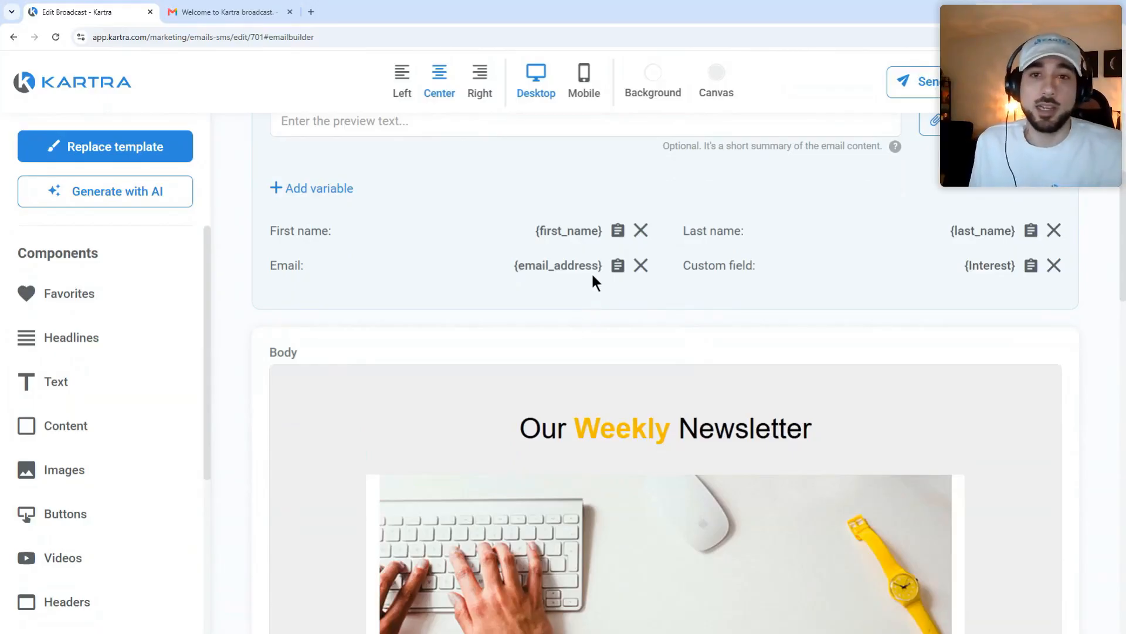
{"action": "left_click_drag", "start_coordinate": [536, 231], "coordinate": [607, 233]}
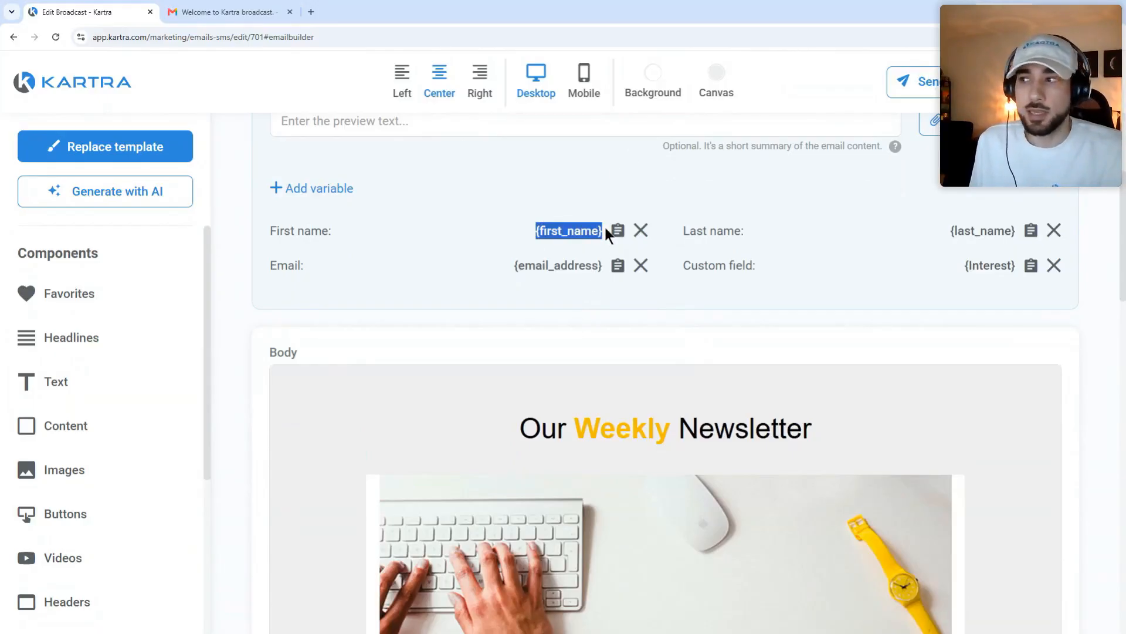
{"action": "left_click", "coordinate": [573, 314]}
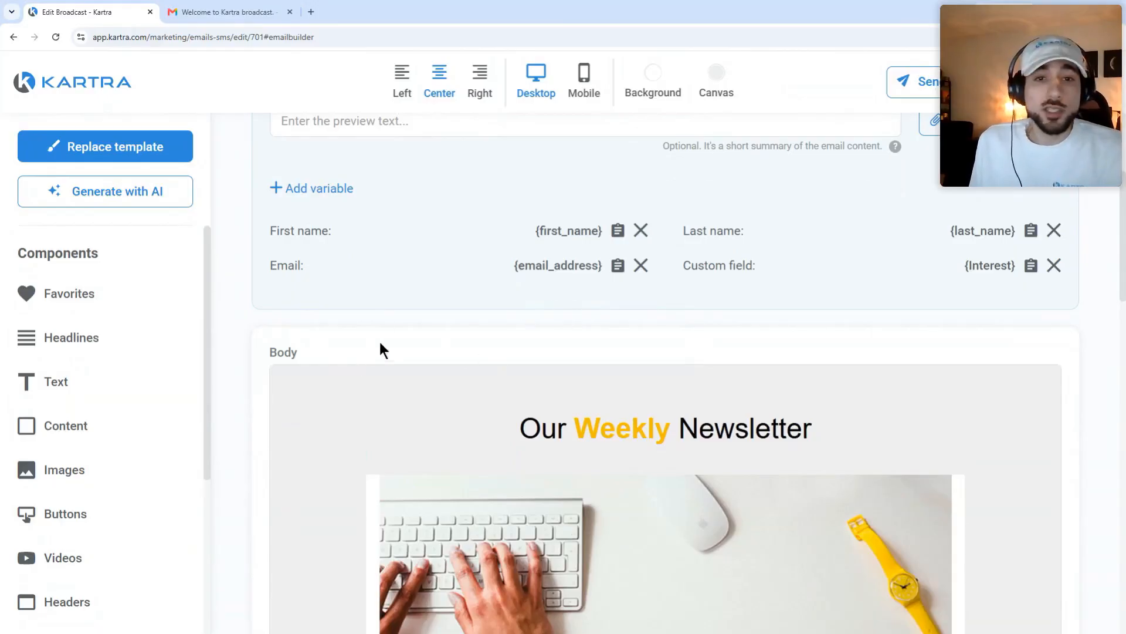
{"action": "scroll", "coordinate": [910, 319], "scroll_direction": "up", "scroll_amount": 4}
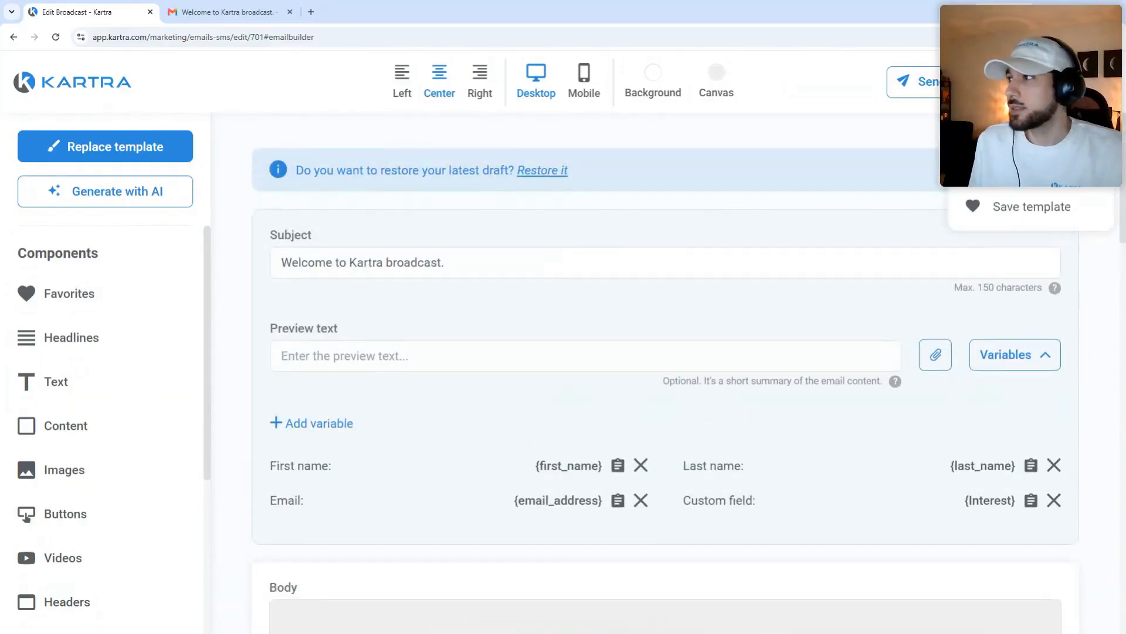
Step: Open the broadcast's From-To settings and start editing the sending gateway details
{"action": "left_click", "coordinate": [1016, 180]}
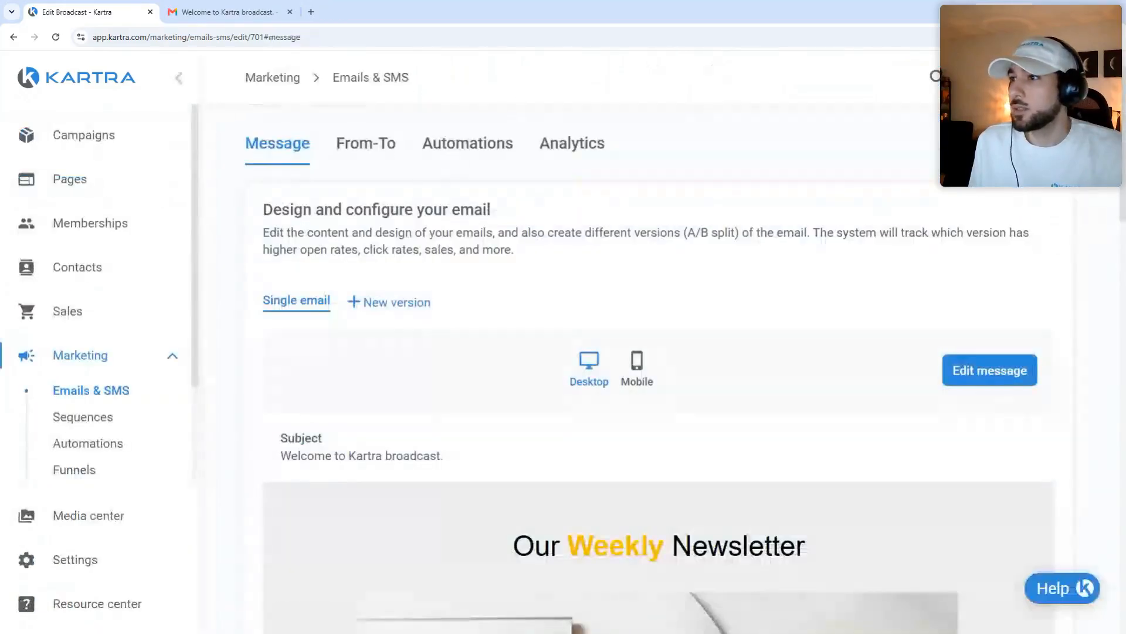
{"action": "left_click", "coordinate": [351, 148]}
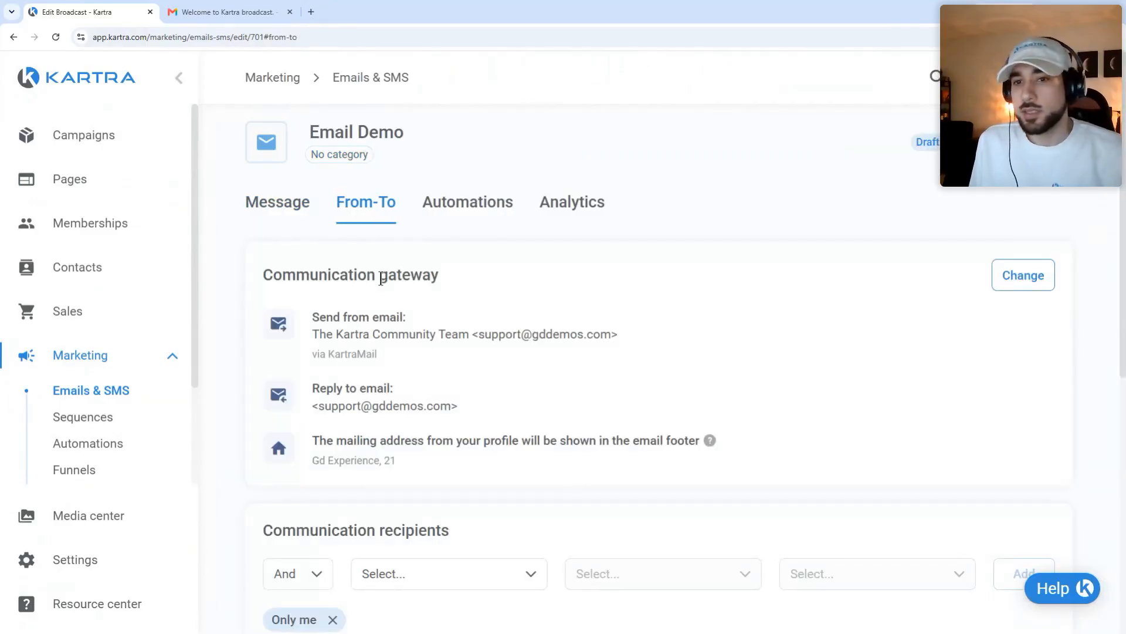
{"action": "left_click", "coordinate": [996, 284]}
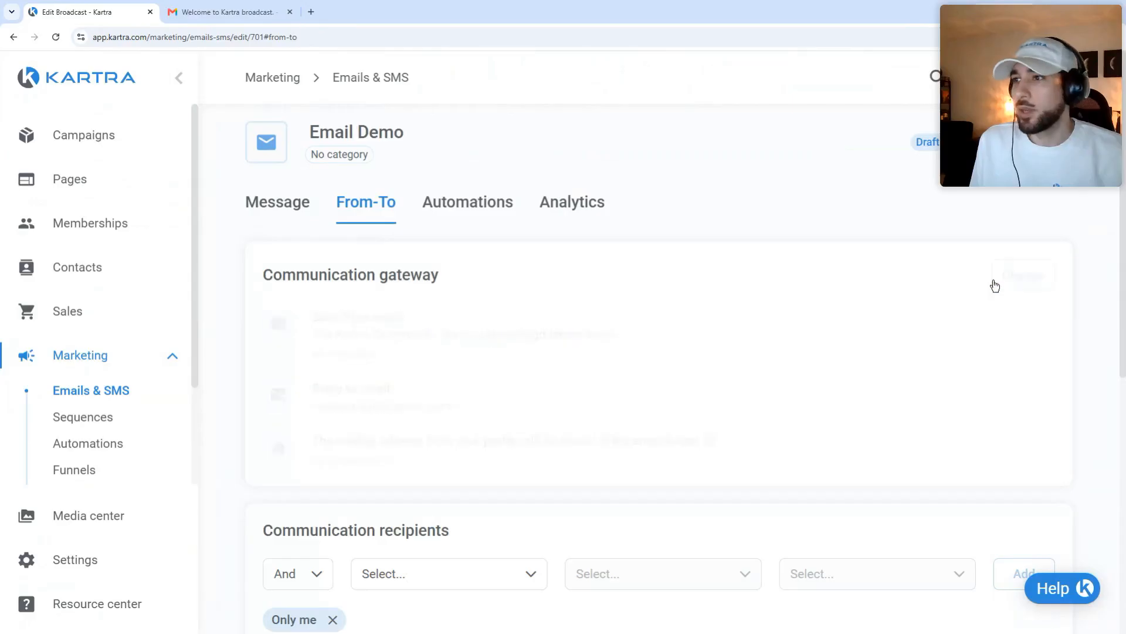
{"action": "scroll", "coordinate": [637, 206], "scroll_direction": "down", "scroll_amount": 1}
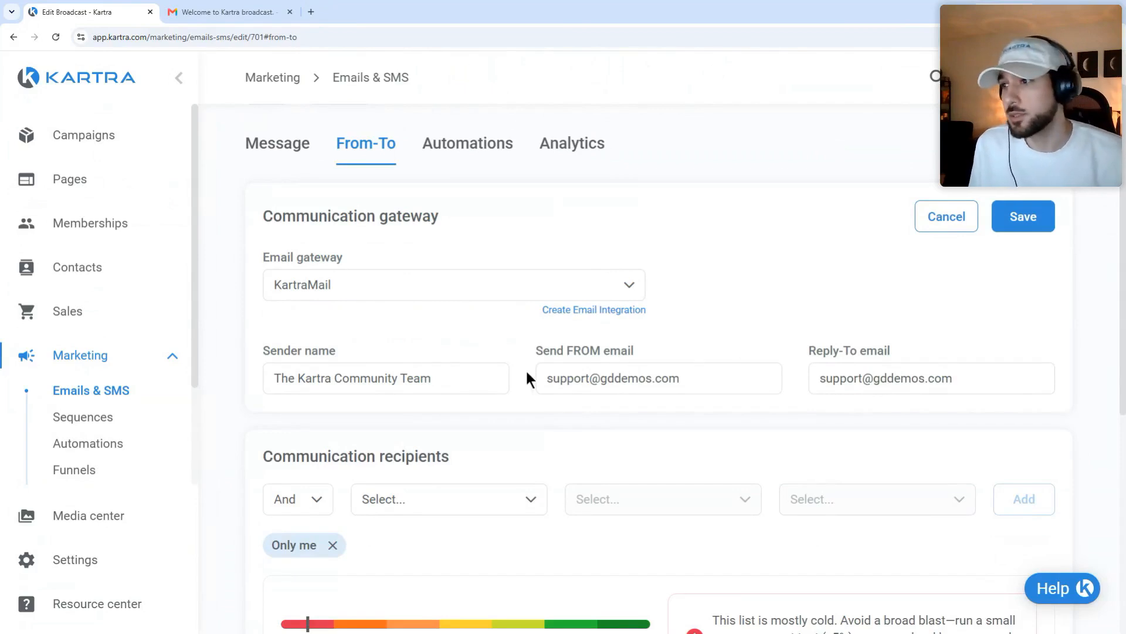
{"action": "left_click_drag", "start_coordinate": [493, 378], "coordinate": [275, 382]}
{"action": "left_click_drag", "start_coordinate": [706, 386], "coordinate": [512, 386]}
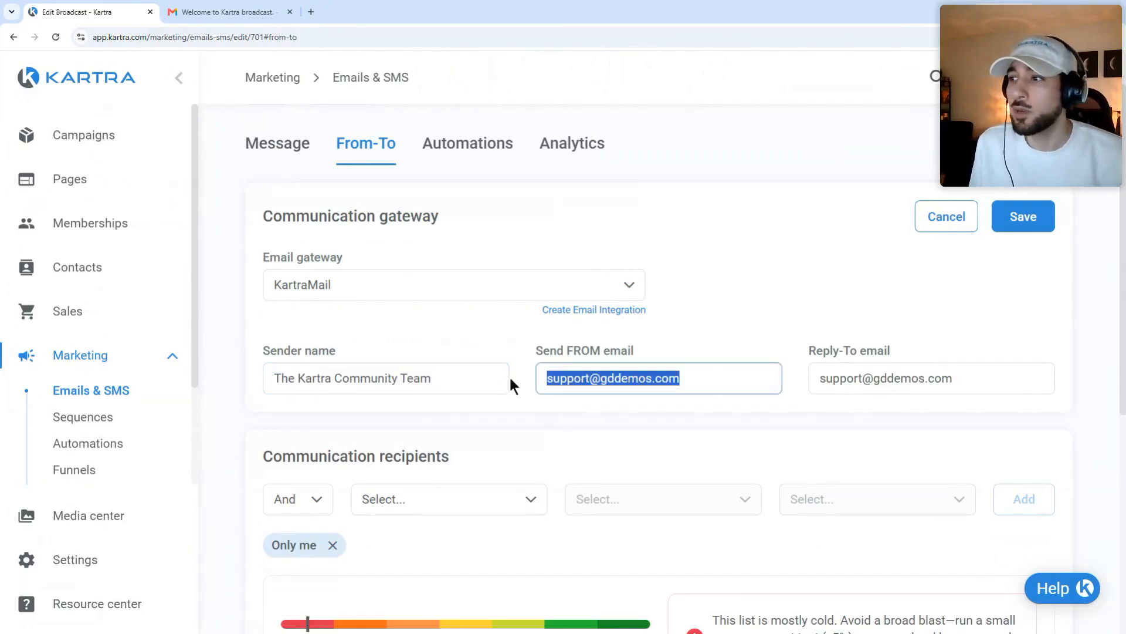
{"action": "left_click_drag", "start_coordinate": [992, 392], "coordinate": [831, 382]}
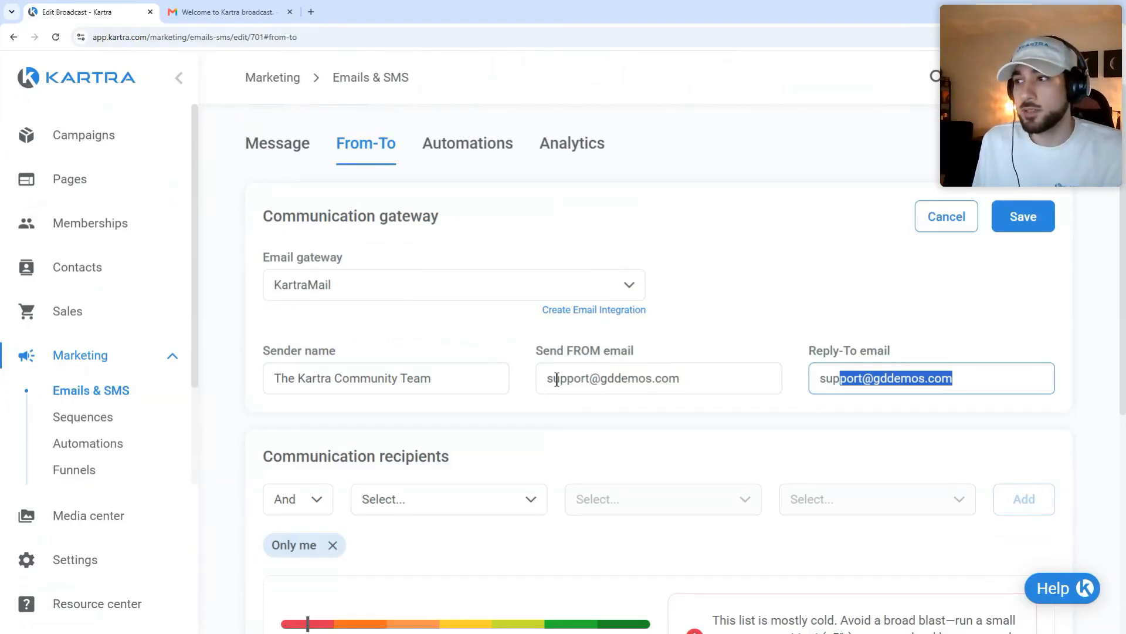
Step: Replace 'support' with the new sender name in the send-from and reply-to addresses, then save
{"action": "left_click", "coordinate": [535, 355]}
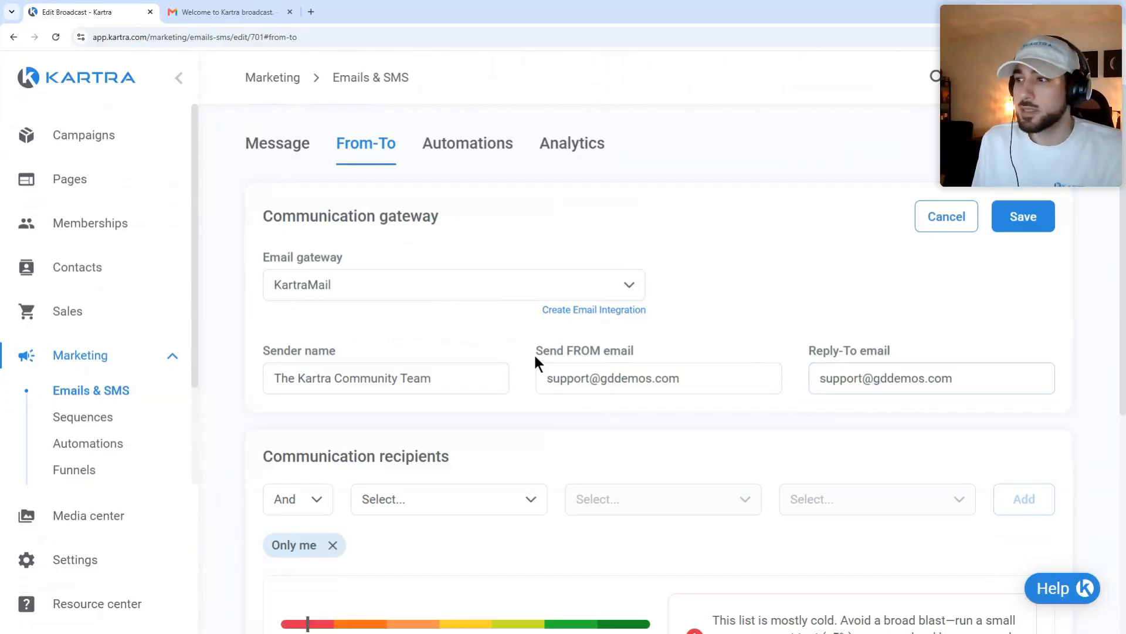
{"action": "double_click", "coordinate": [572, 378]}
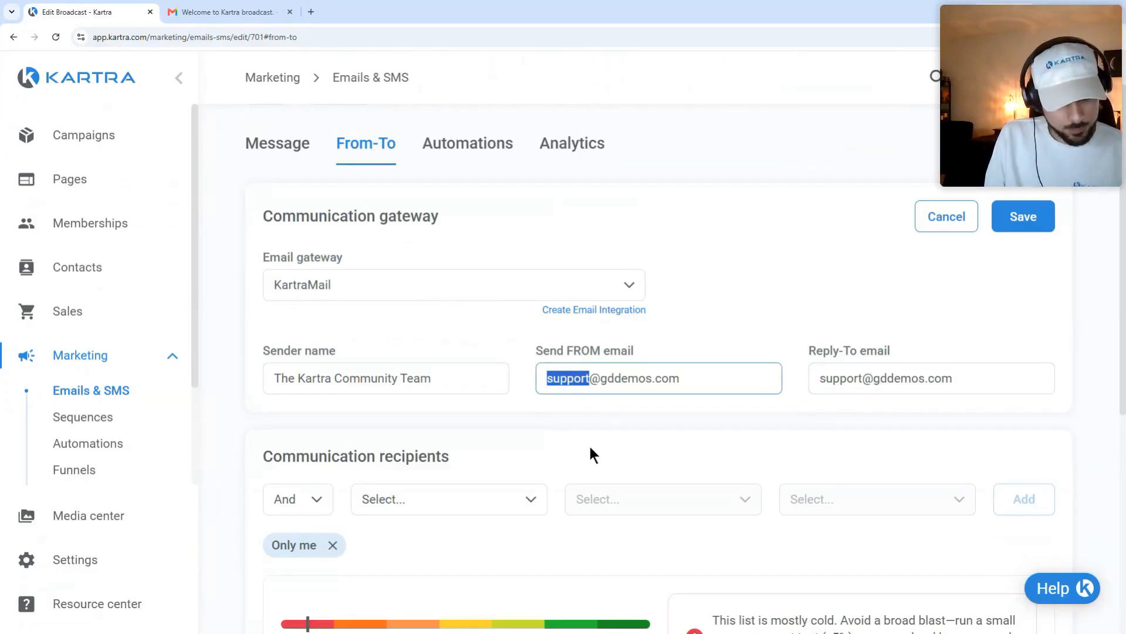
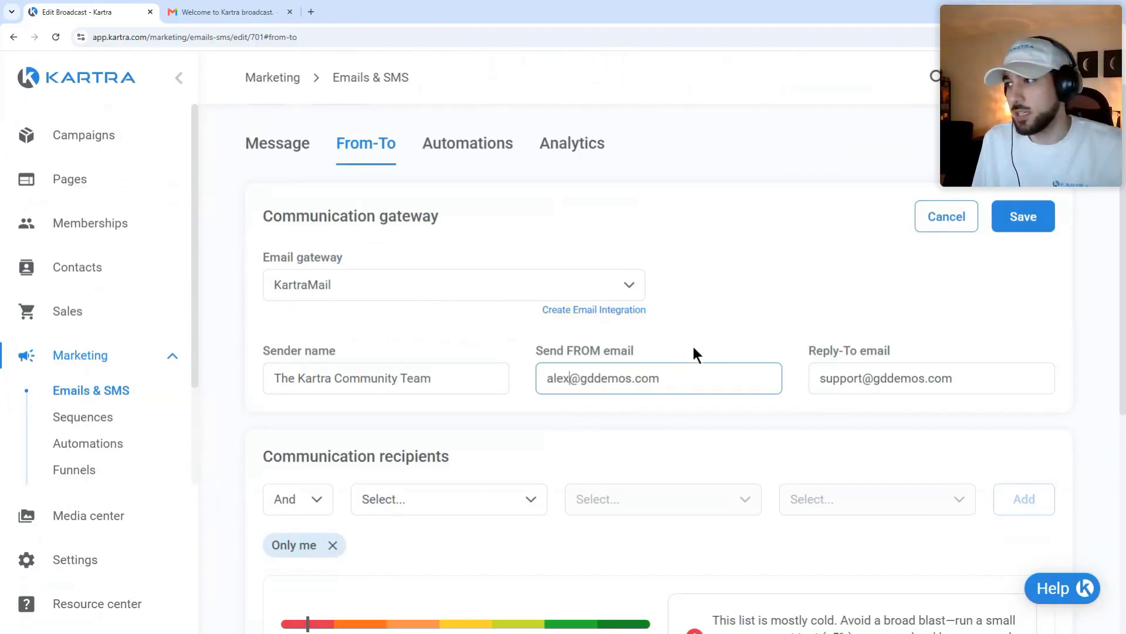
{"action": "left_click", "coordinate": [692, 340]}
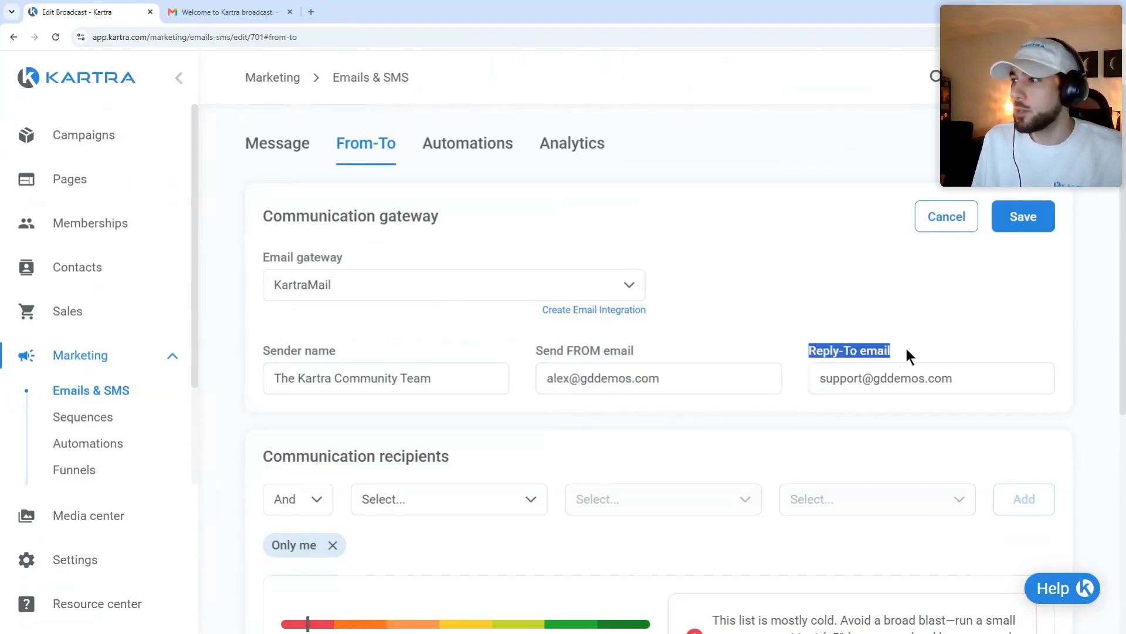
{"action": "double_click", "coordinate": [848, 378]}
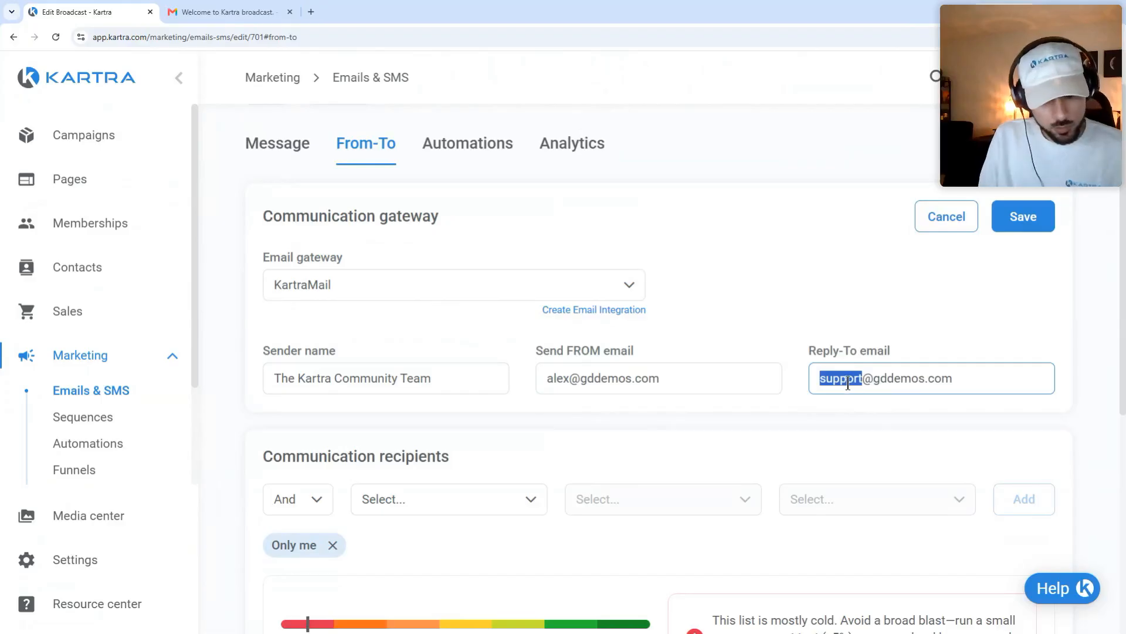
{"action": "left_click", "coordinate": [808, 315]}
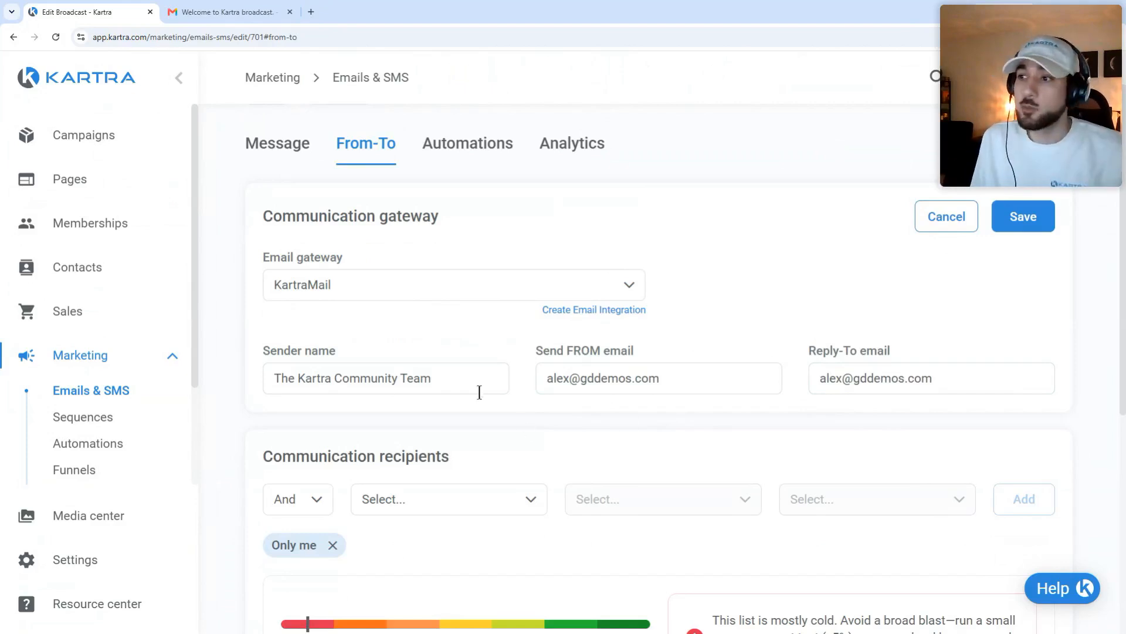
{"action": "left_click_drag", "start_coordinate": [478, 388], "coordinate": [266, 402]}
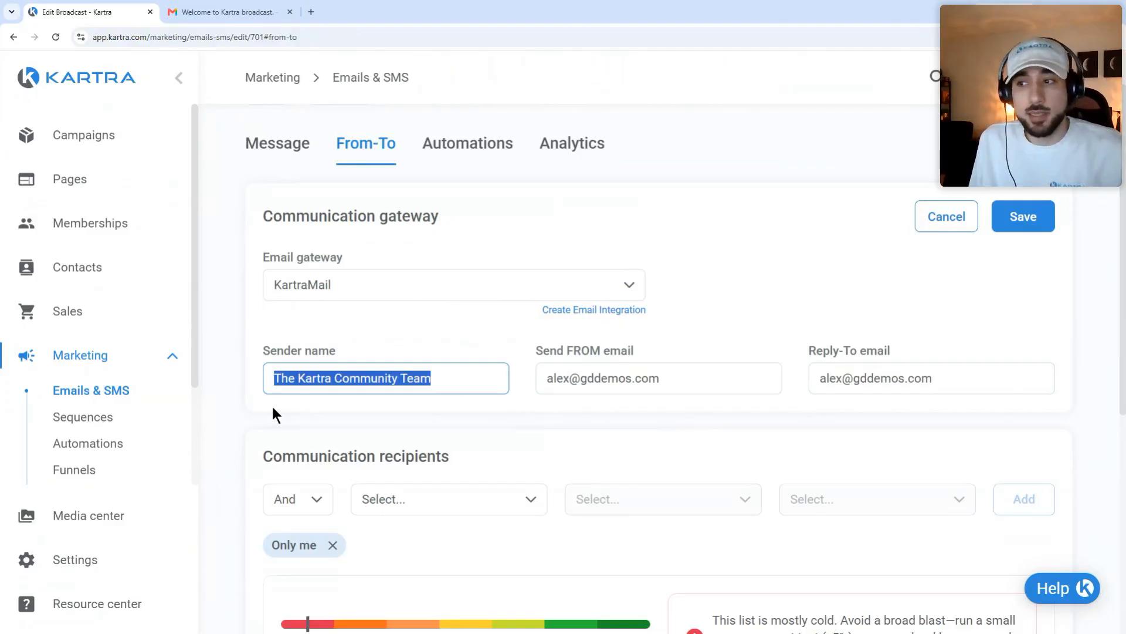
{"action": "left_click", "coordinate": [271, 401]}
{"action": "left_click_drag", "start_coordinate": [273, 389], "coordinate": [496, 379]}
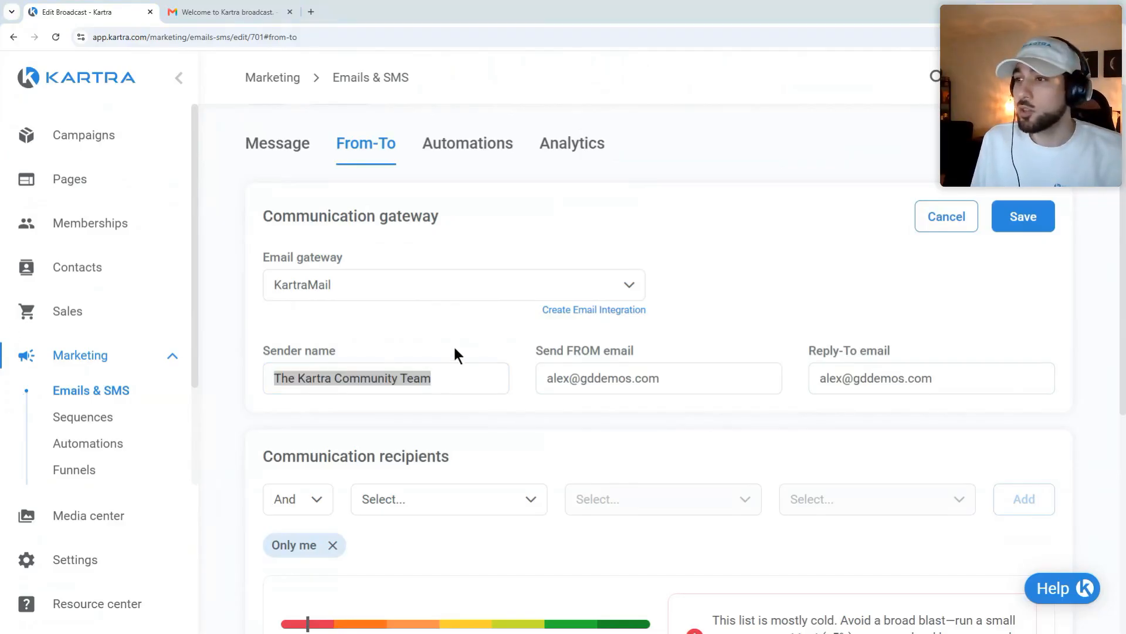
{"action": "left_click", "coordinate": [1000, 226]}
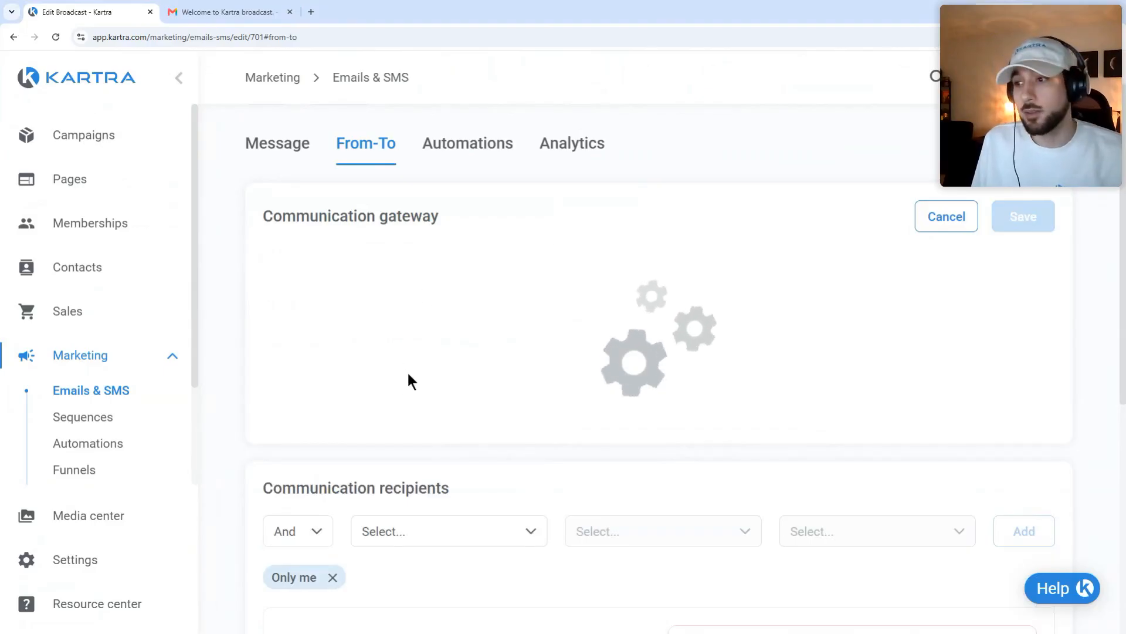
{"action": "scroll", "coordinate": [382, 411], "scroll_direction": "down", "scroll_amount": 2}
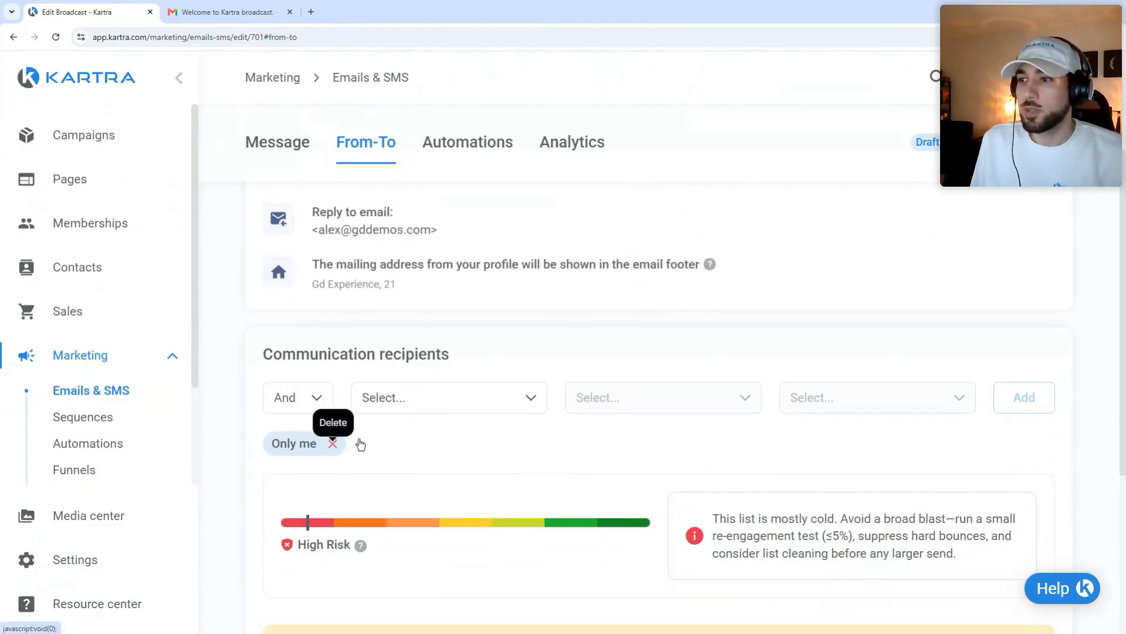
Step: Replace the Only me recipient with contacts subscribed to the Newsletter Recipients list
{"action": "left_click", "coordinate": [333, 444]}
{"action": "left_click", "coordinate": [440, 397]}
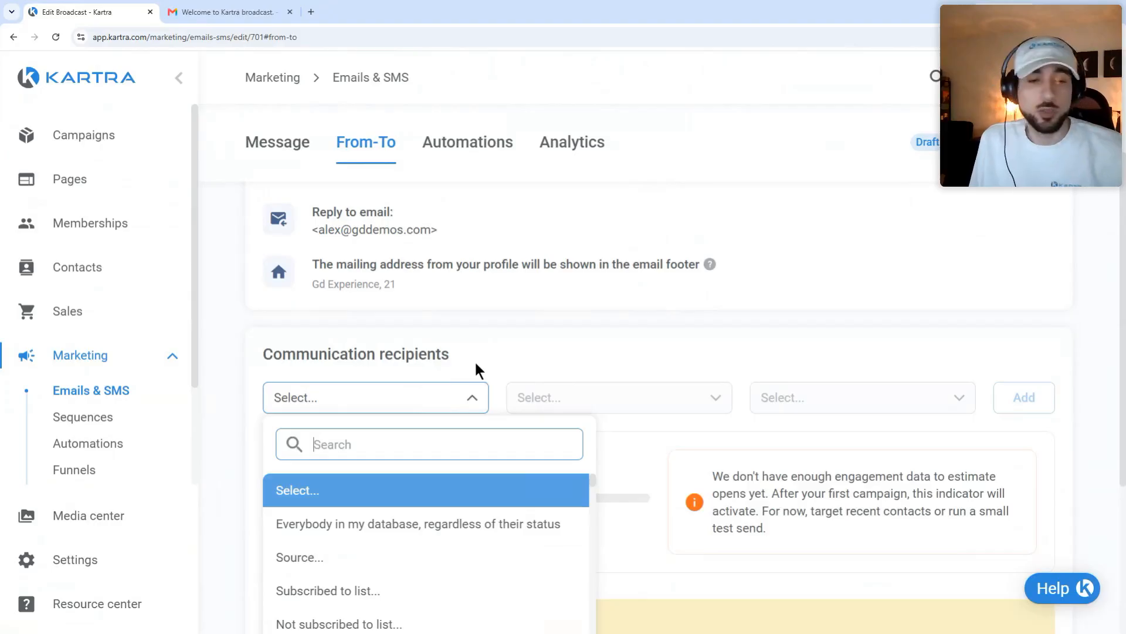
{"action": "scroll", "coordinate": [475, 368], "scroll_direction": "down", "scroll_amount": 2}
{"action": "scroll", "coordinate": [475, 368], "scroll_direction": "down", "scroll_amount": 2}
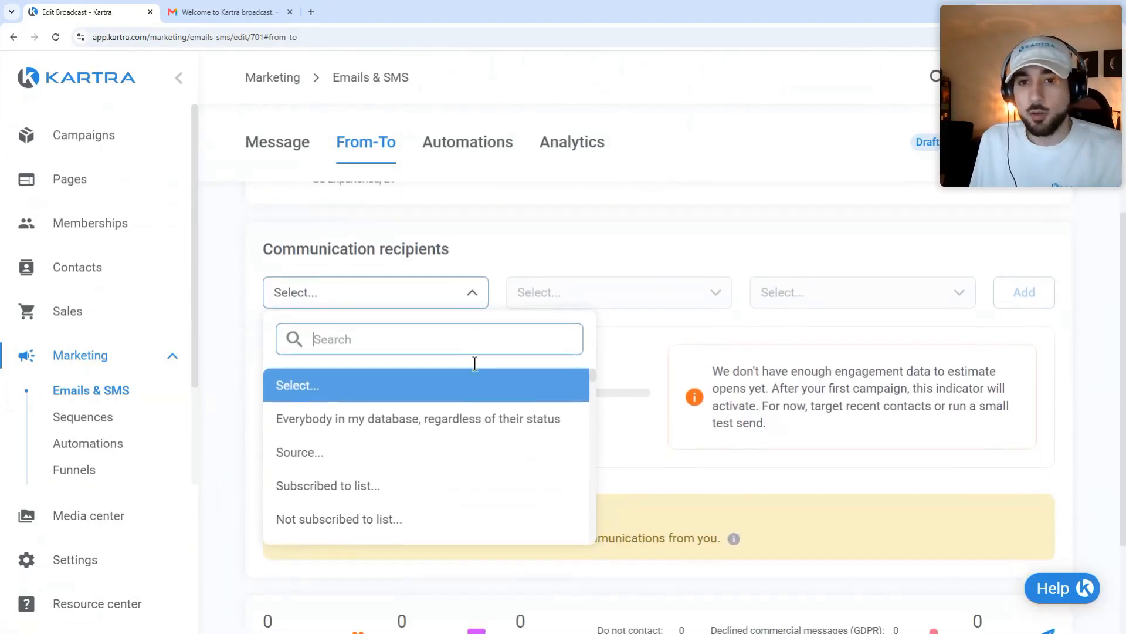
{"action": "scroll", "coordinate": [399, 423], "scroll_direction": "down", "scroll_amount": 1}
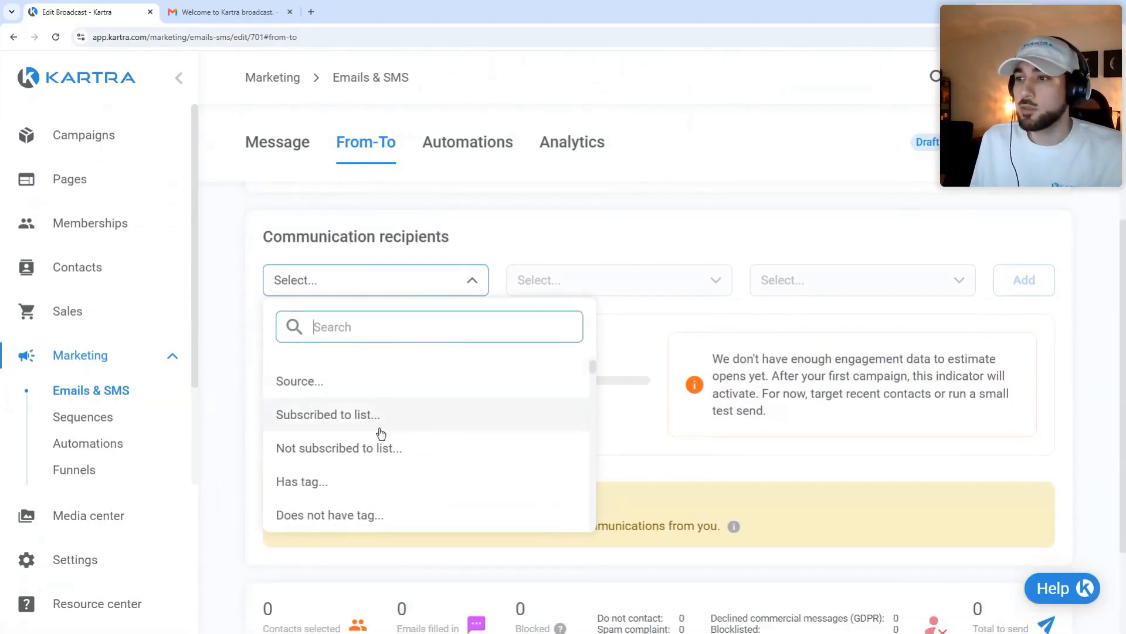
{"action": "left_click", "coordinate": [370, 423]}
{"action": "left_click", "coordinate": [686, 285]}
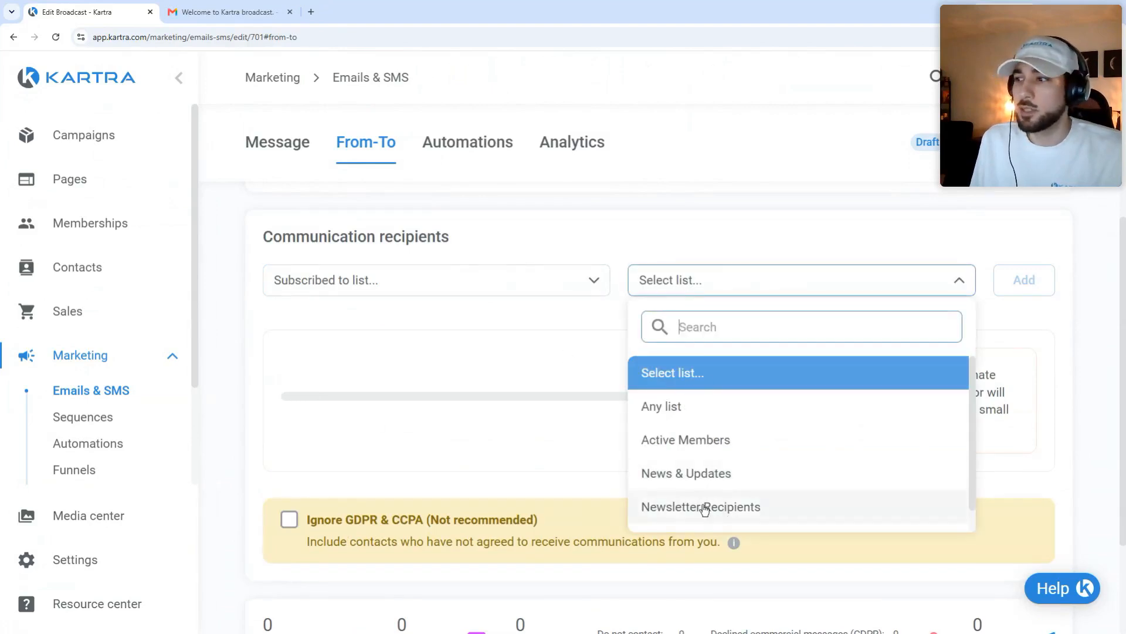
{"action": "left_click", "coordinate": [667, 508]}
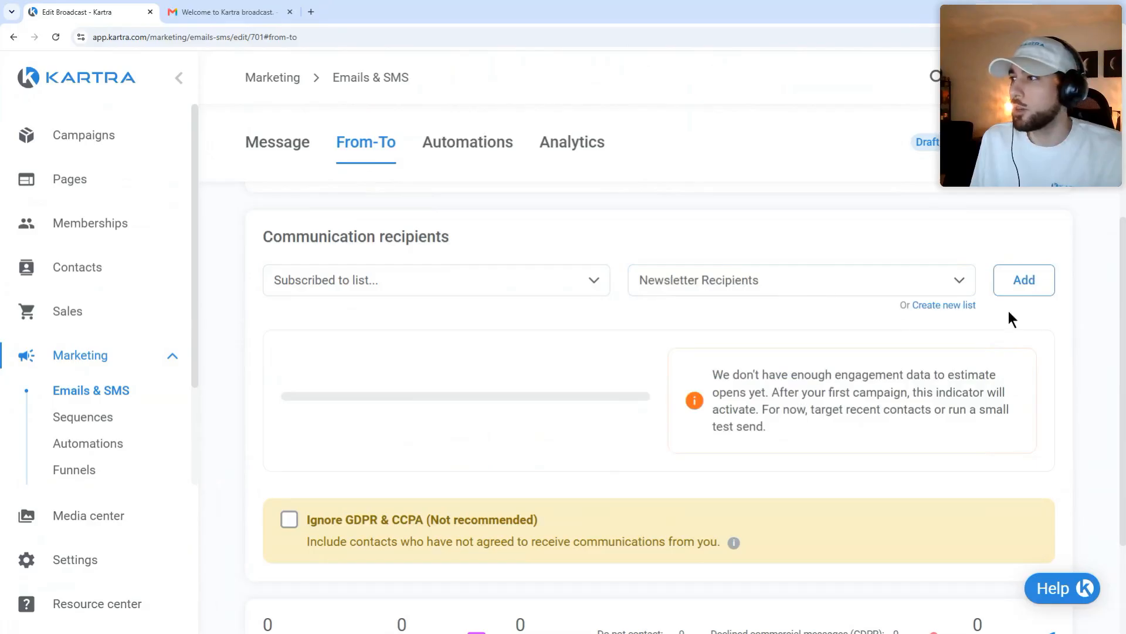
{"action": "left_click", "coordinate": [1022, 287]}
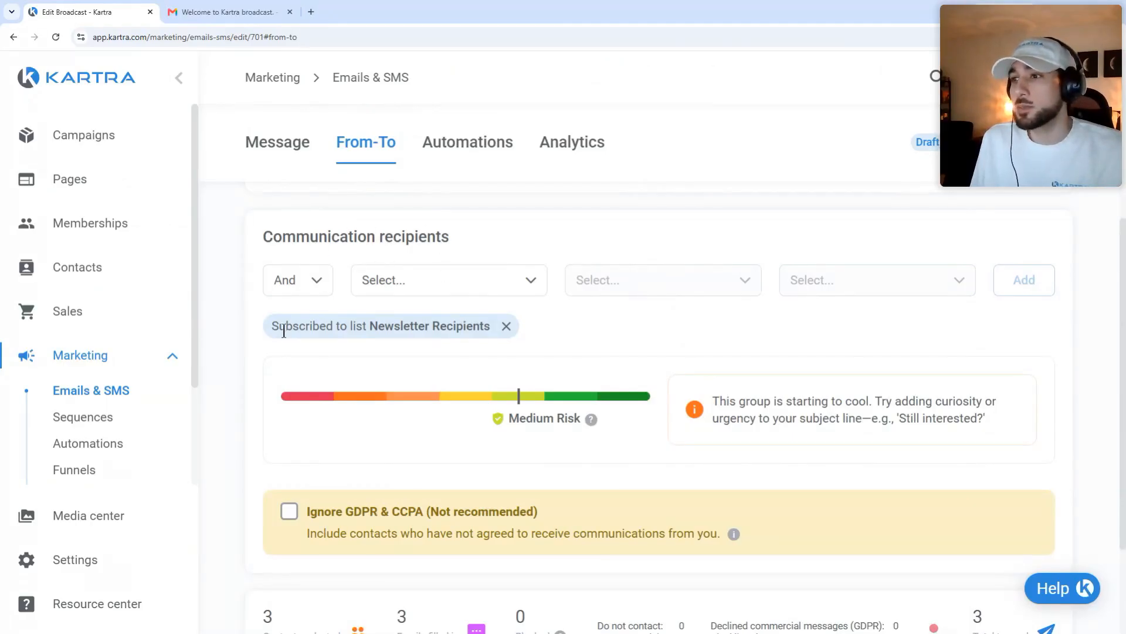
{"action": "left_click_drag", "start_coordinate": [275, 328], "coordinate": [501, 330]}
{"action": "left_click", "coordinate": [575, 337]}
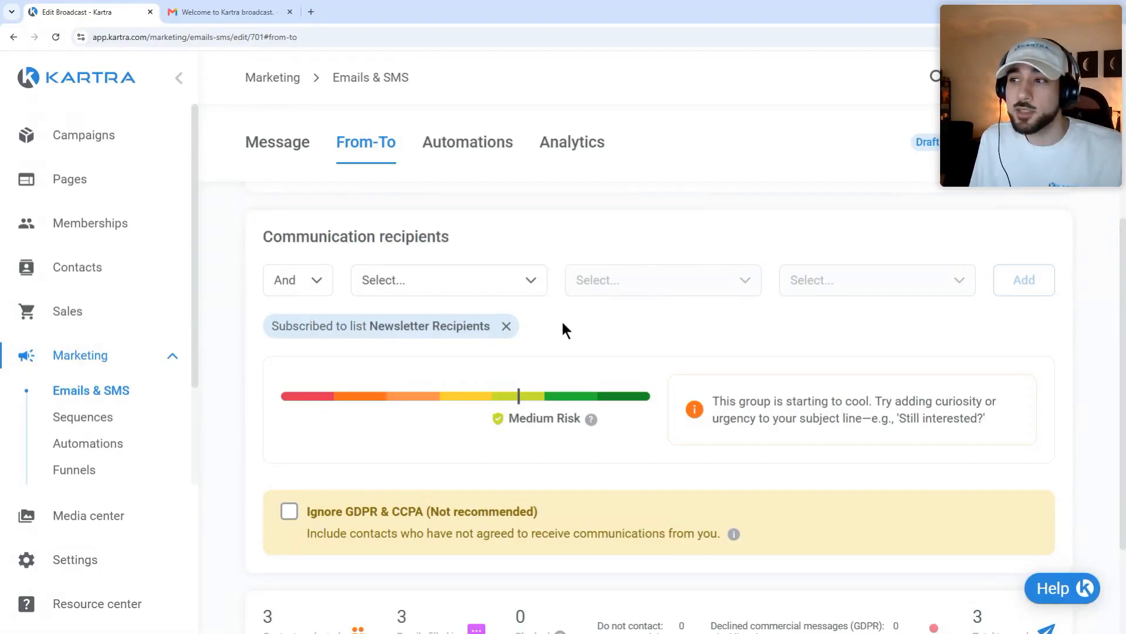
{"action": "left_click", "coordinate": [473, 285]}
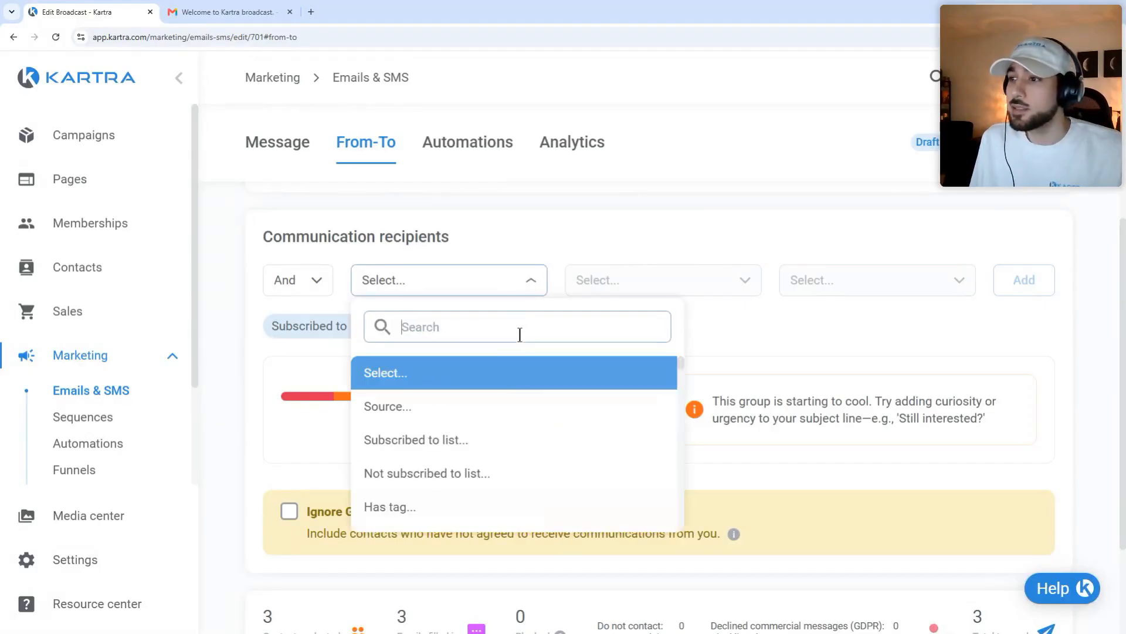
{"action": "left_click", "coordinate": [468, 505]}
{"action": "left_click", "coordinate": [673, 284]}
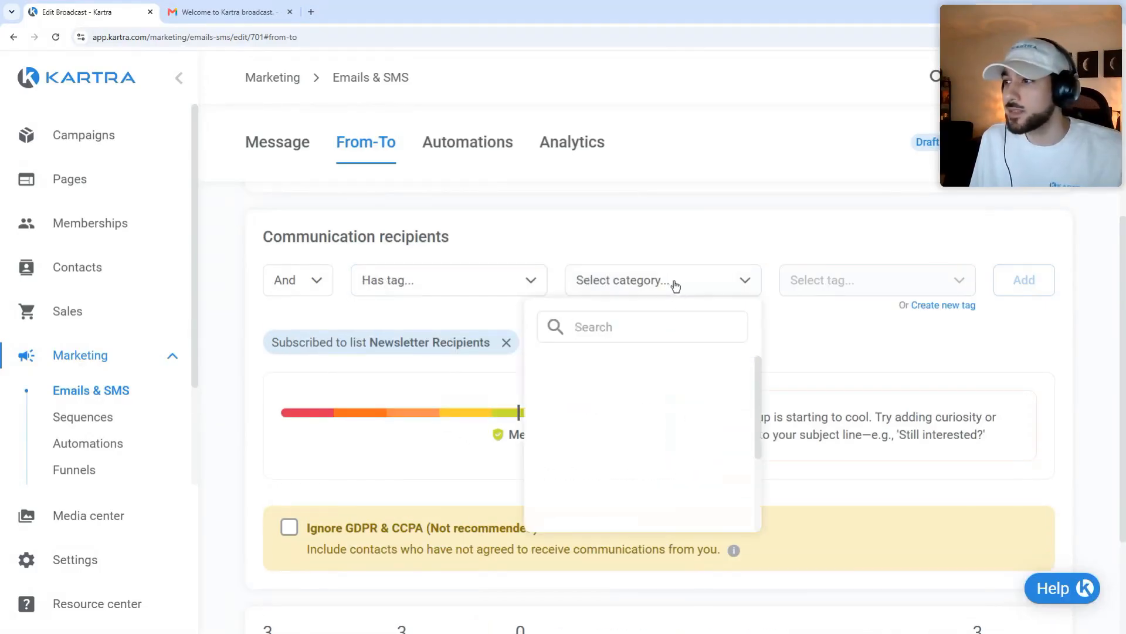
{"action": "scroll", "coordinate": [653, 438], "scroll_direction": "down", "scroll_amount": 3}
{"action": "scroll", "coordinate": [653, 438], "scroll_direction": "down", "scroll_amount": 2}
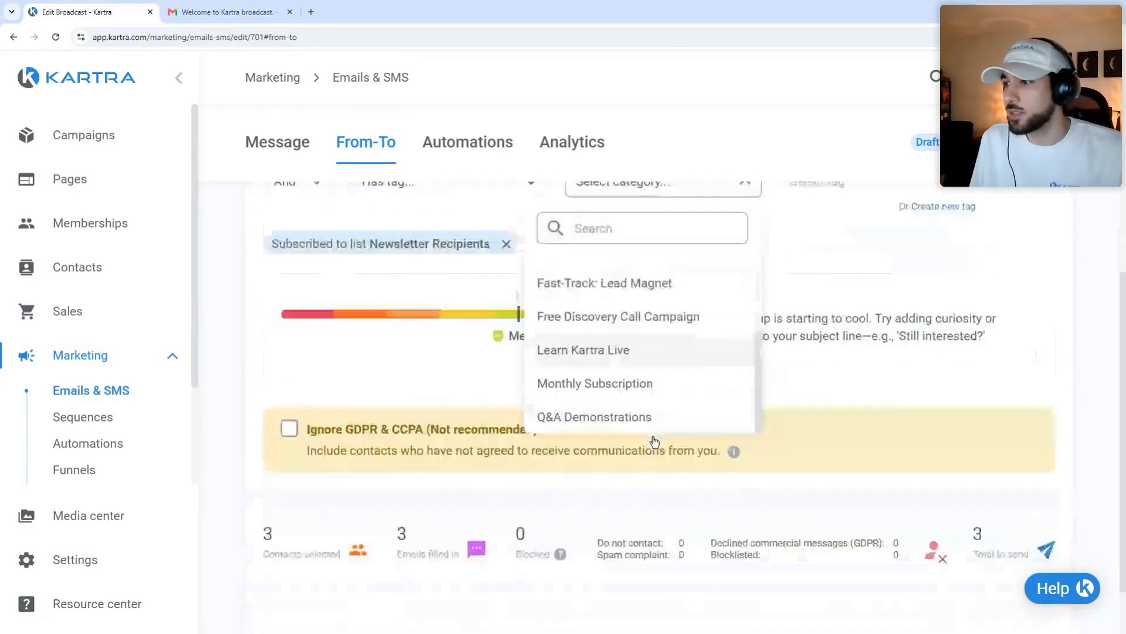
{"action": "scroll", "coordinate": [650, 414], "scroll_direction": "up", "scroll_amount": 2}
{"action": "scroll", "coordinate": [655, 399], "scroll_direction": "up", "scroll_amount": 2}
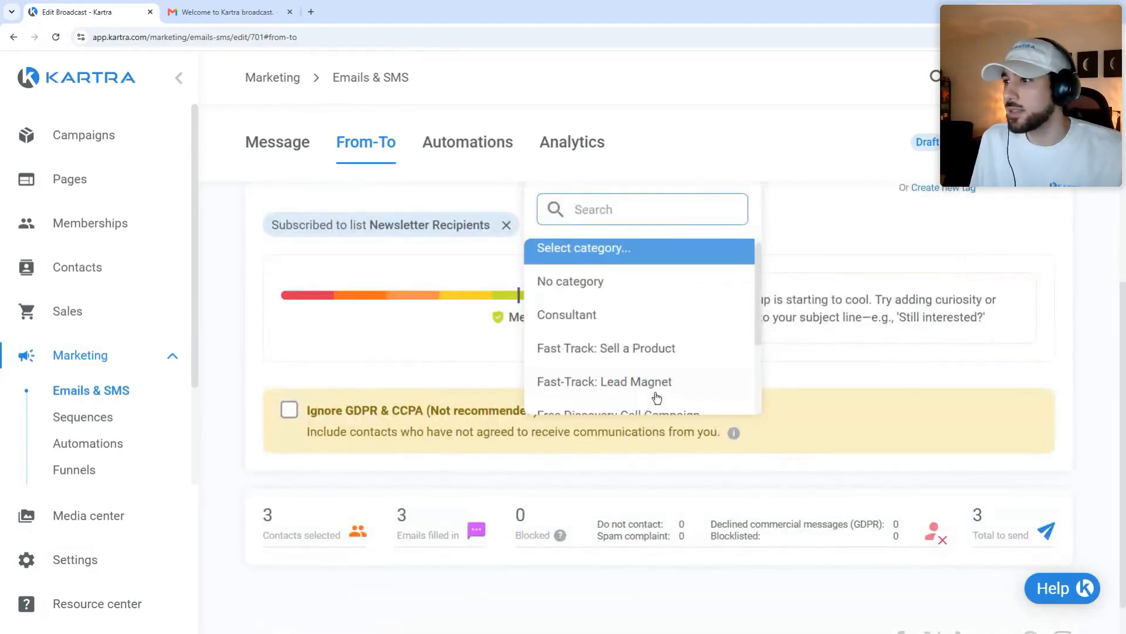
{"action": "left_click", "coordinate": [709, 273]}
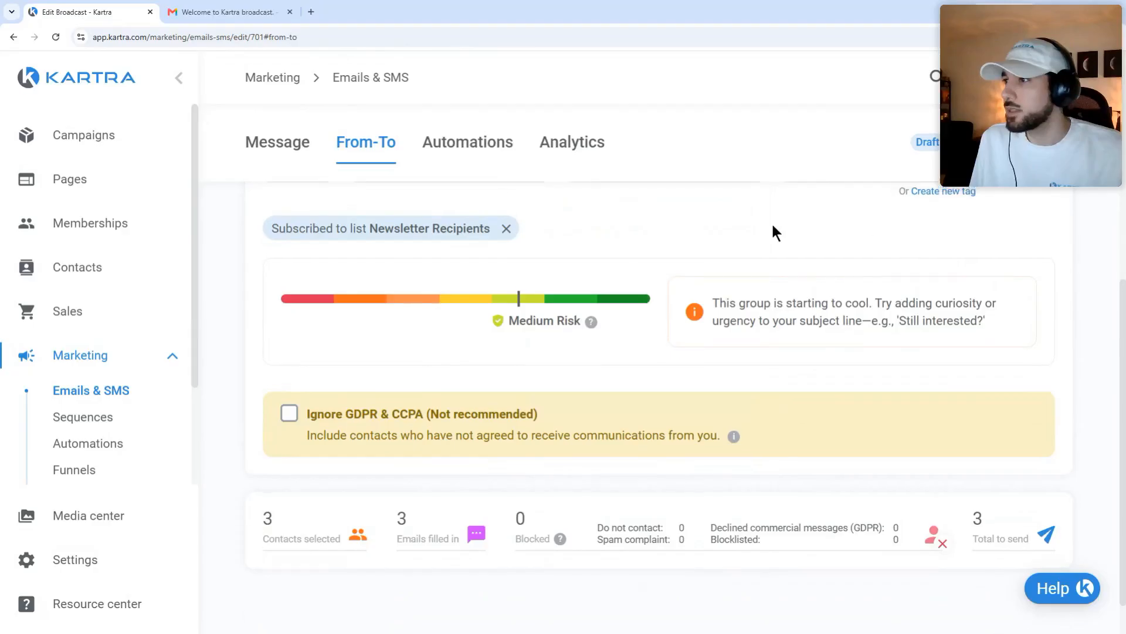
{"action": "scroll", "coordinate": [772, 231], "scroll_direction": "up", "scroll_amount": 4}
{"action": "left_click", "coordinate": [870, 399]}
{"action": "scroll", "coordinate": [855, 464], "scroll_direction": "down", "scroll_amount": 1}
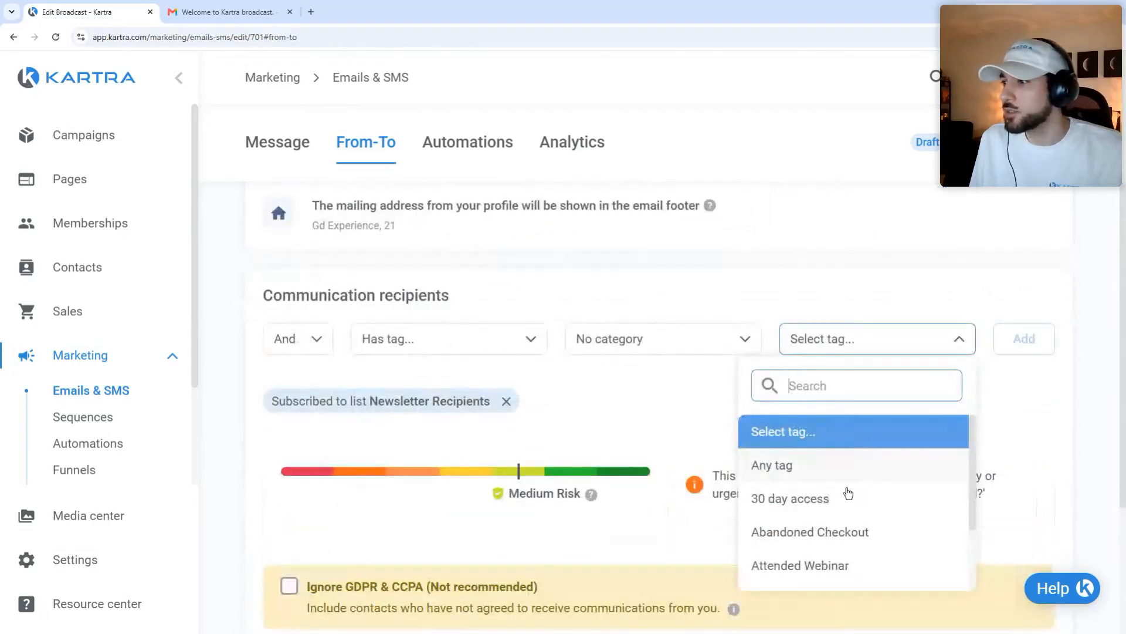
{"action": "left_click", "coordinate": [805, 507]}
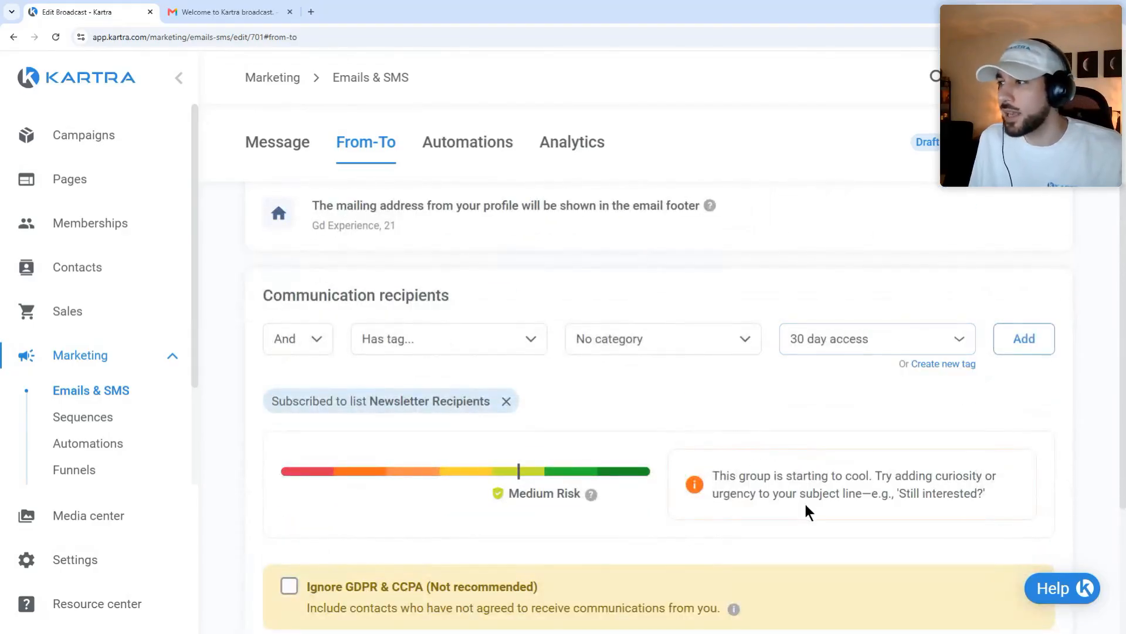
{"action": "left_click", "coordinate": [1026, 328]}
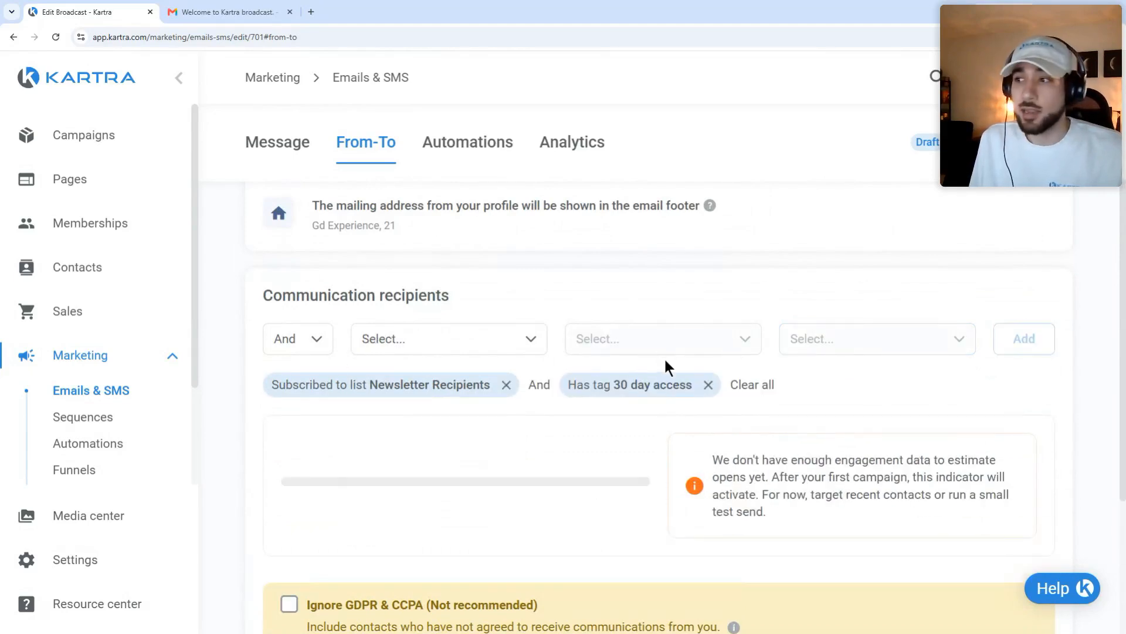
{"action": "left_click", "coordinate": [707, 384]}
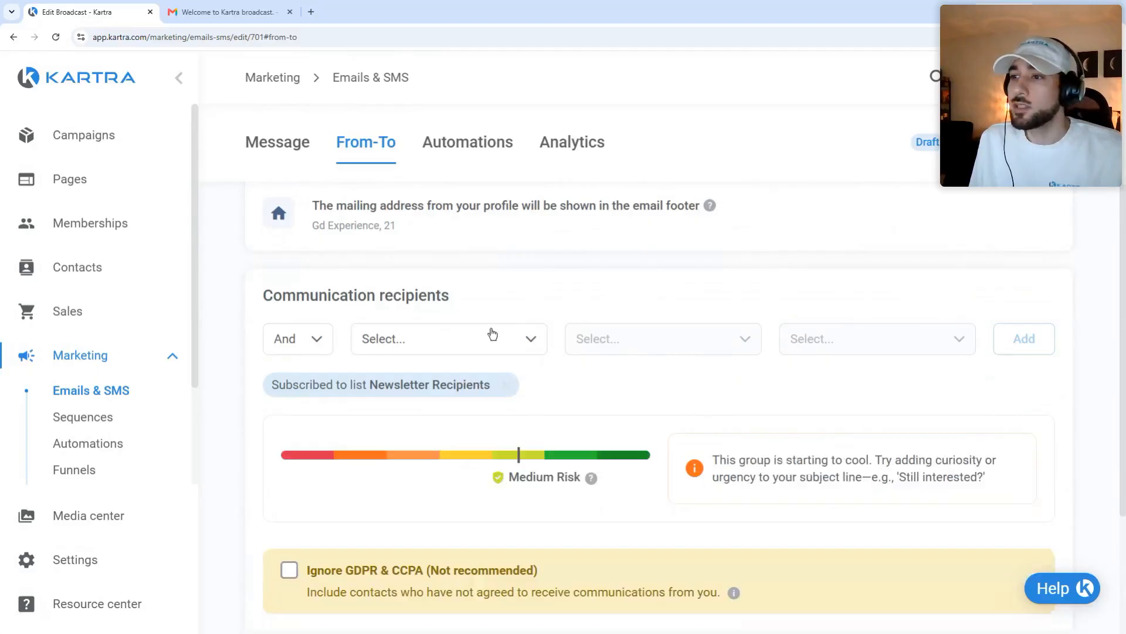
Step: Switch the recipient condition combiner from And to Or
{"action": "left_click", "coordinate": [311, 343]}
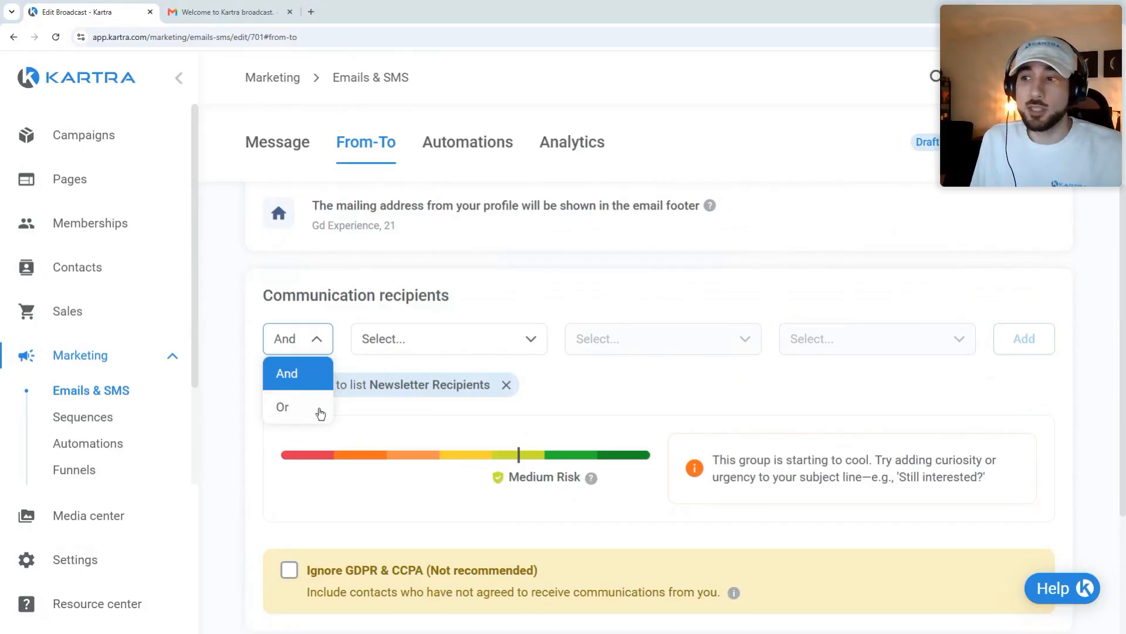
{"action": "left_click", "coordinate": [289, 410]}
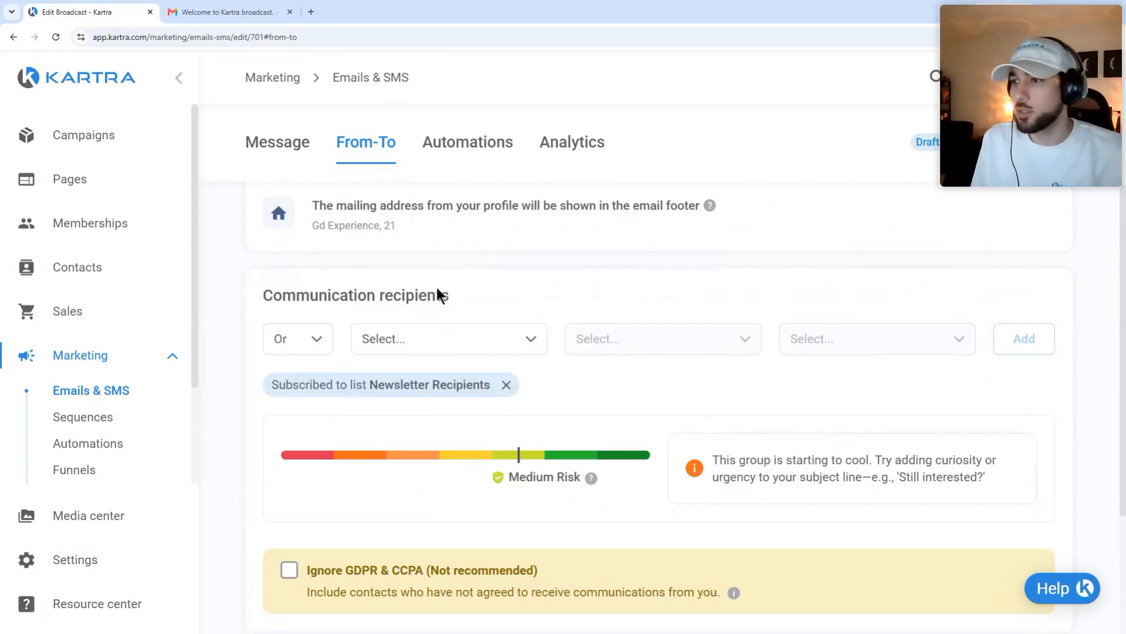
{"action": "left_click", "coordinate": [290, 335]}
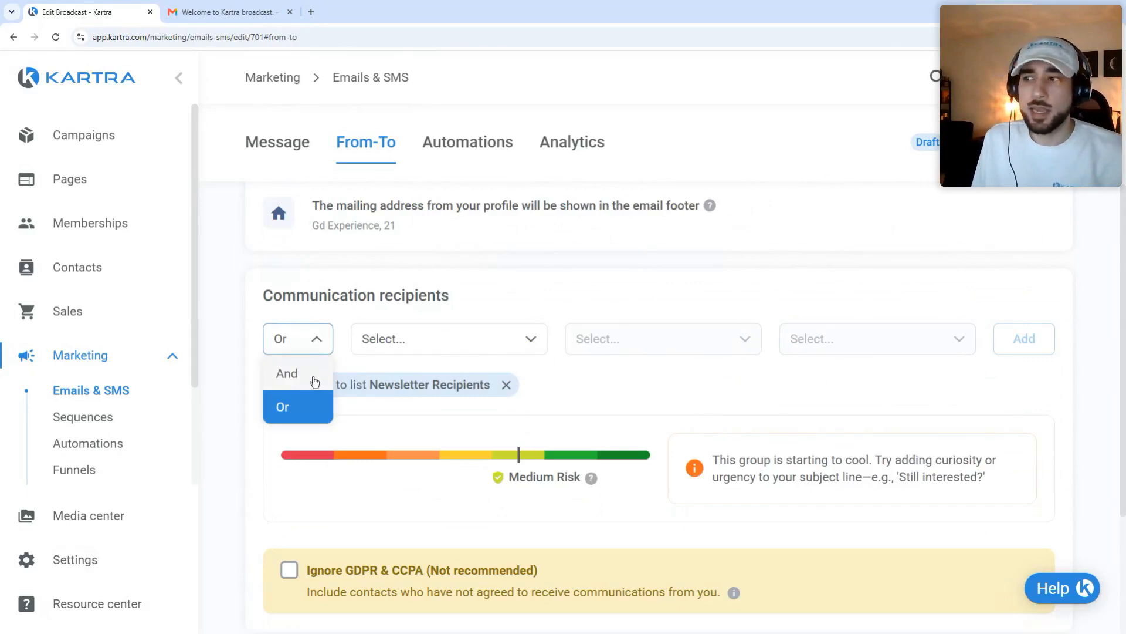
{"action": "left_click", "coordinate": [593, 403]}
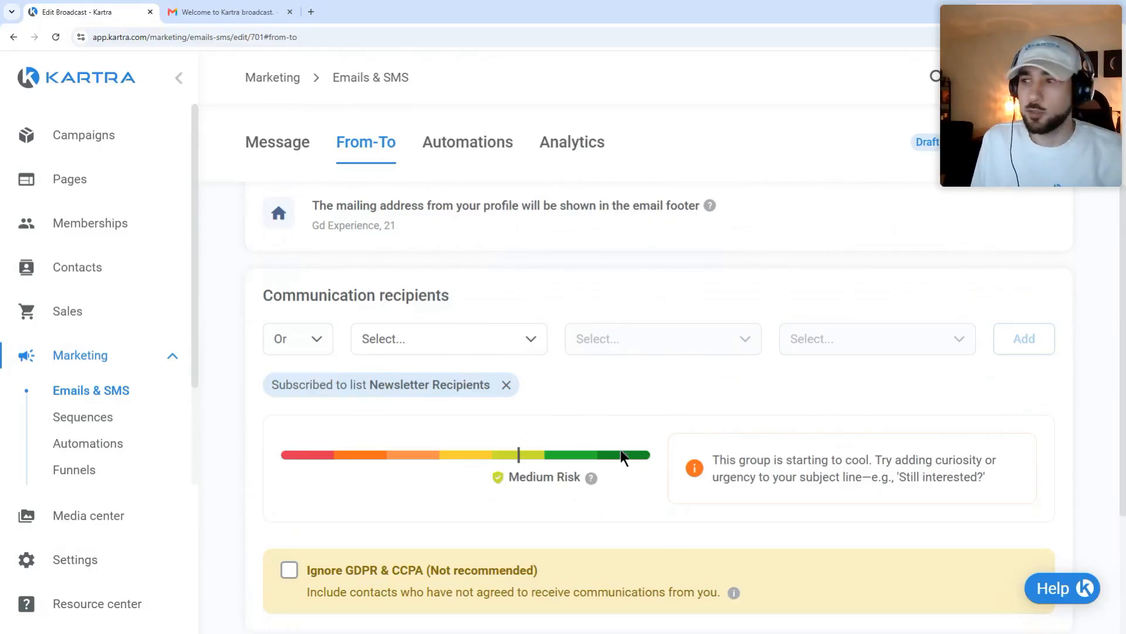
{"action": "scroll", "coordinate": [633, 433], "scroll_direction": "down", "scroll_amount": 2}
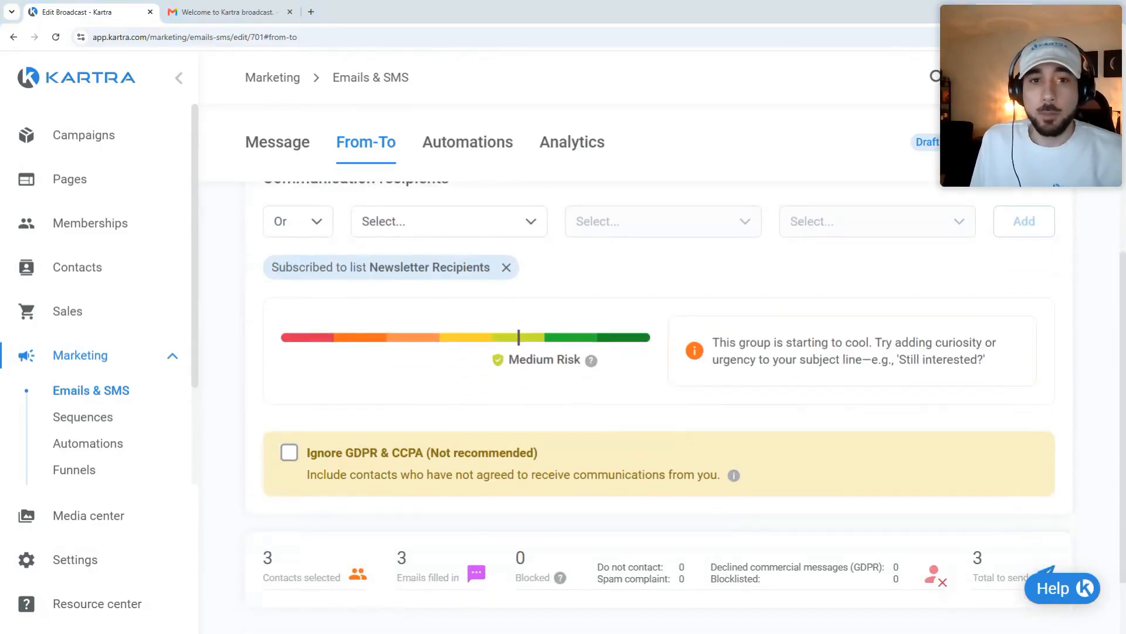
{"action": "scroll", "coordinate": [278, 387], "scroll_direction": "down", "scroll_amount": 1}
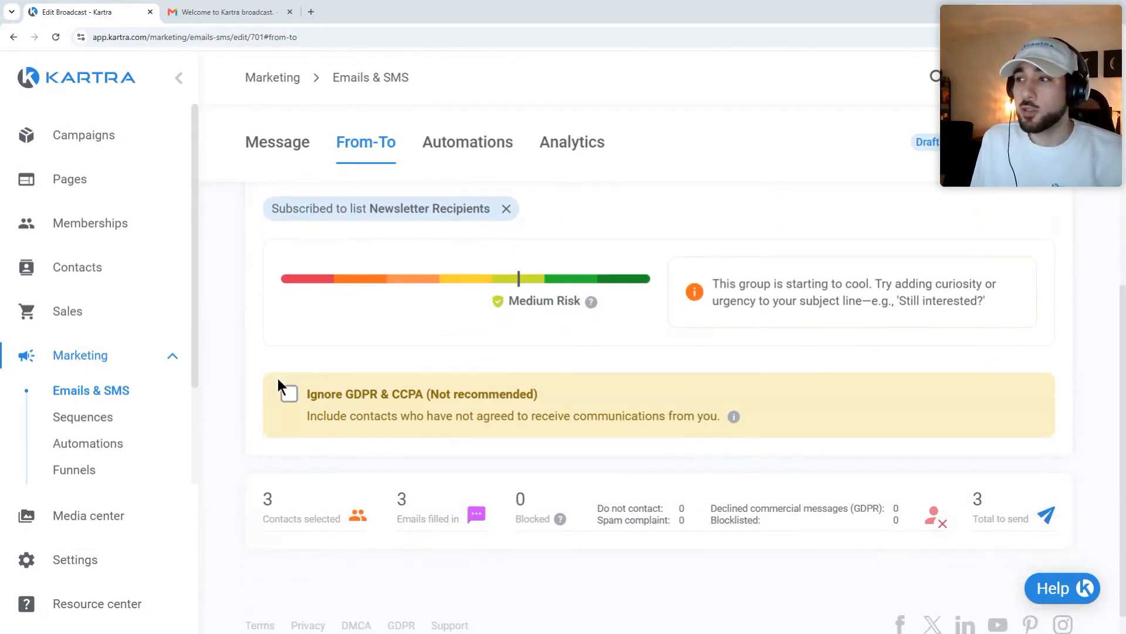
{"action": "scroll", "coordinate": [433, 345], "scroll_direction": "up", "scroll_amount": 1}
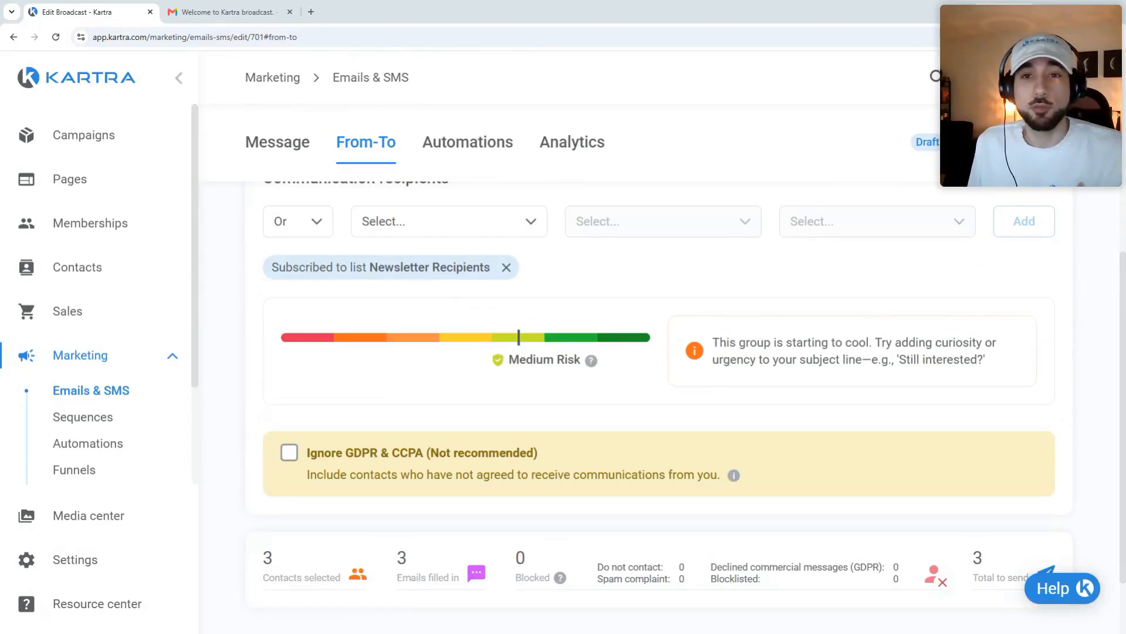
{"action": "left_click", "coordinate": [1067, 598]}
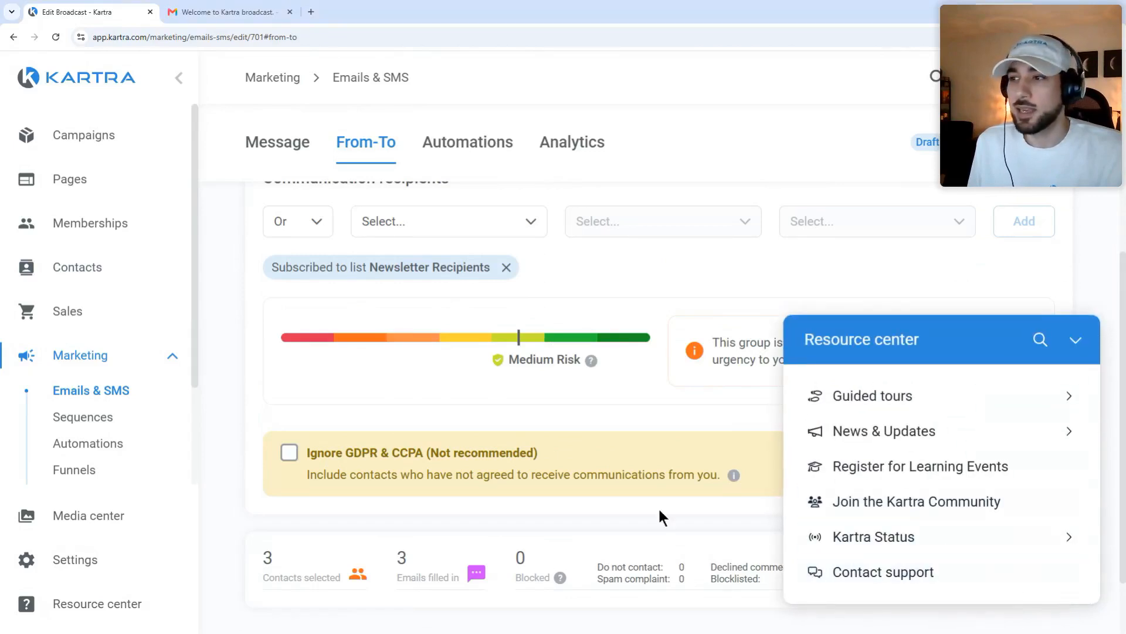
{"action": "left_click", "coordinate": [1076, 339]}
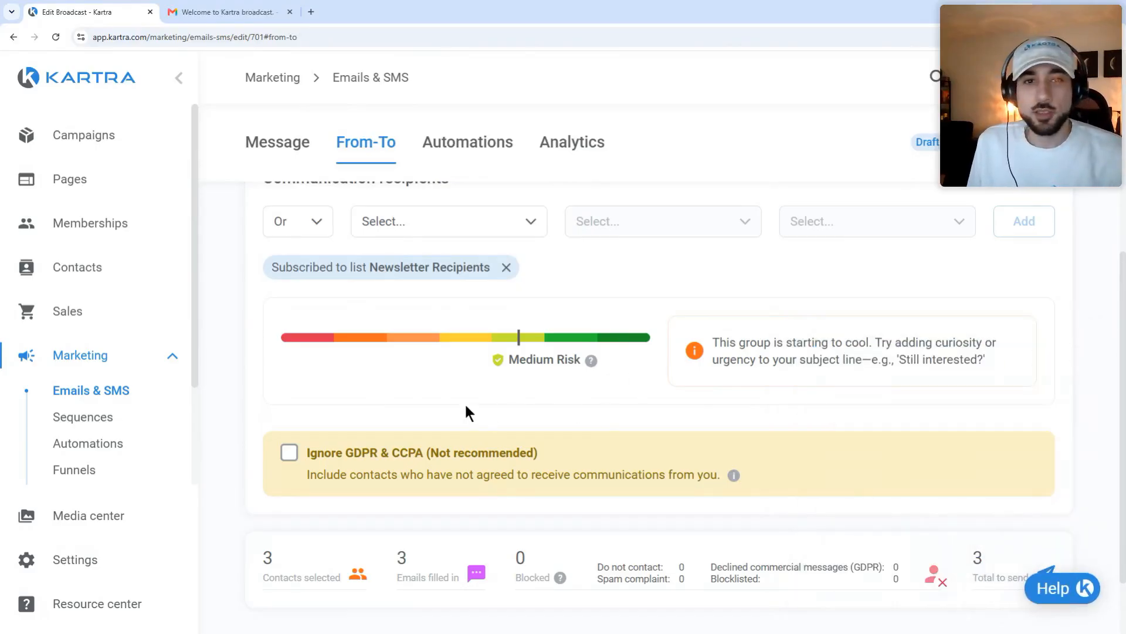
{"action": "scroll", "coordinate": [778, 370], "scroll_direction": "up", "scroll_amount": 3}
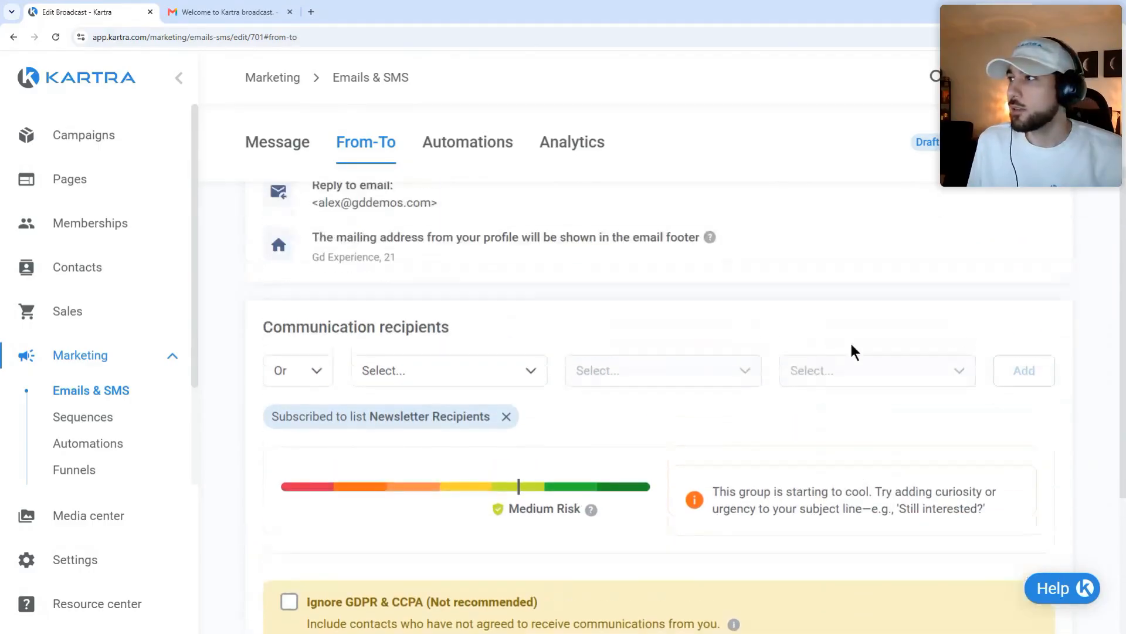
Step: Choose to schedule the broadcast for later in the send options
{"action": "left_click", "coordinate": [1030, 142]}
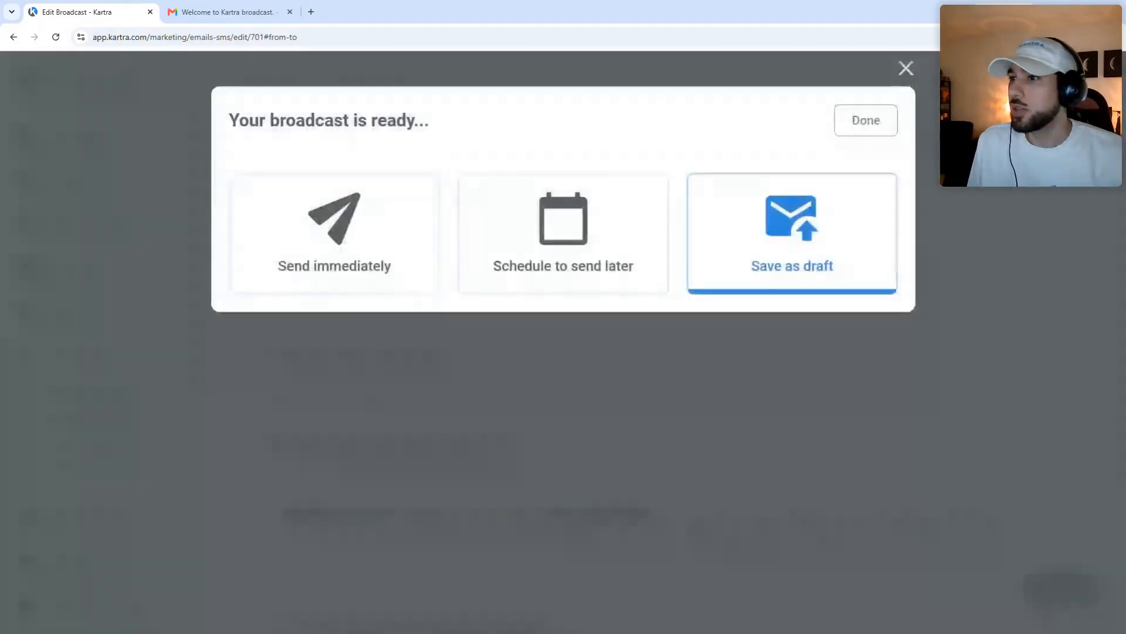
{"action": "left_click", "coordinate": [391, 231]}
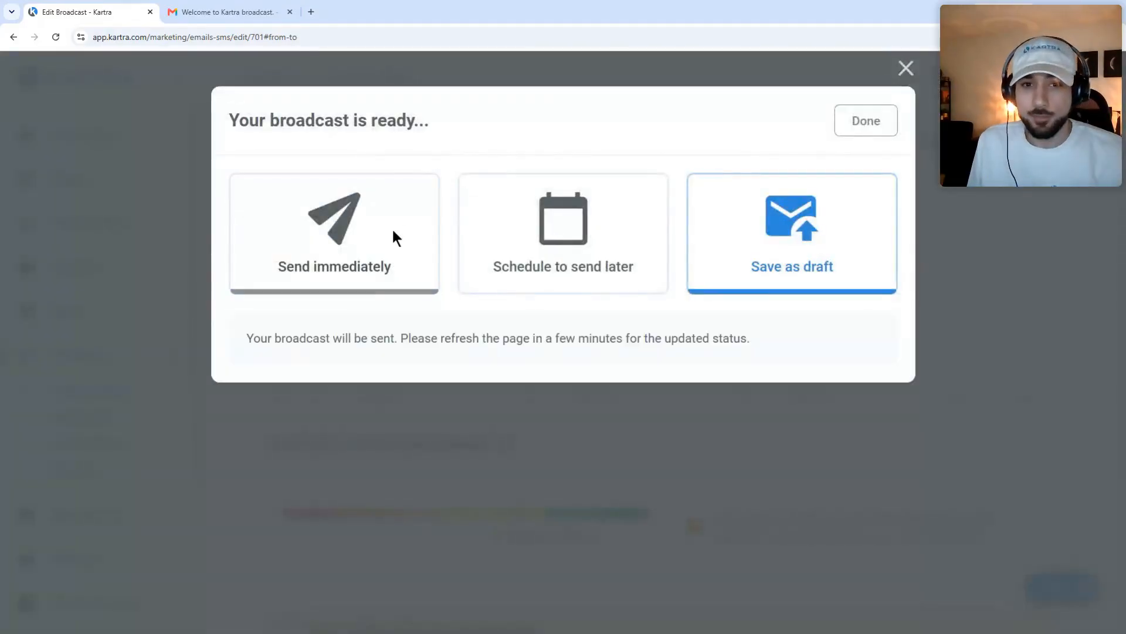
{"action": "left_click", "coordinate": [584, 238]}
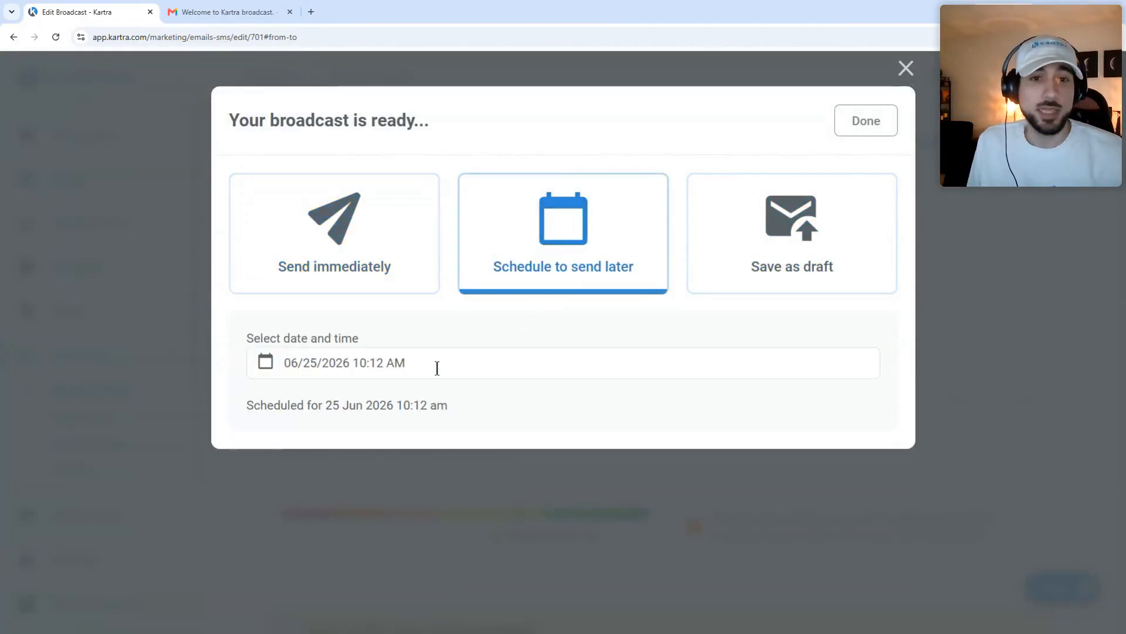
{"action": "left_click", "coordinate": [740, 203]}
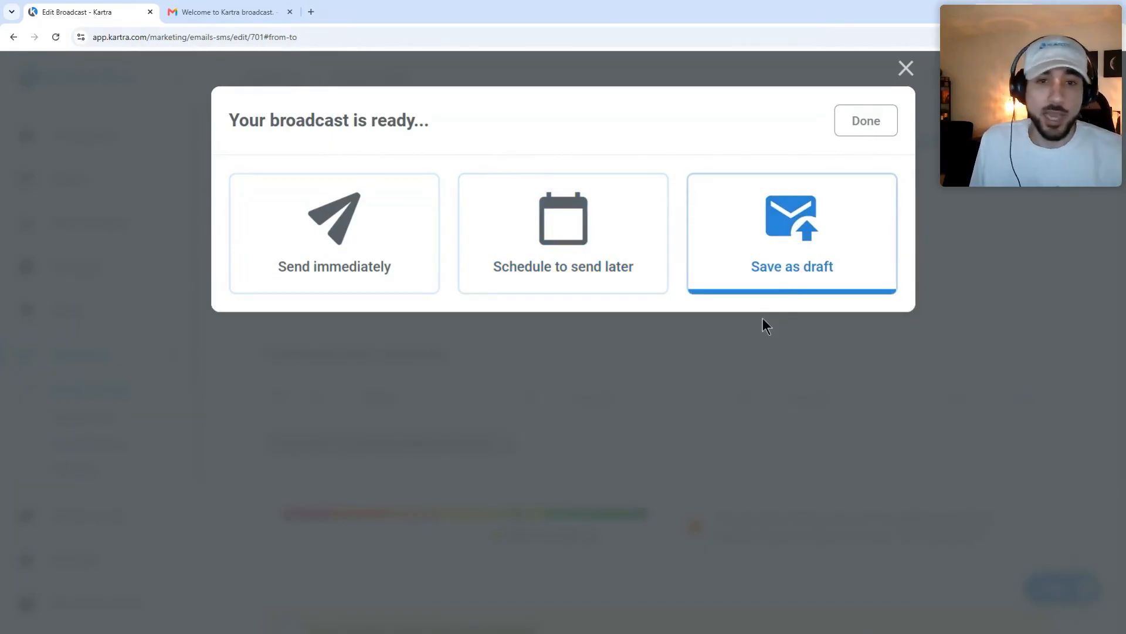
{"action": "left_click", "coordinate": [593, 234]}
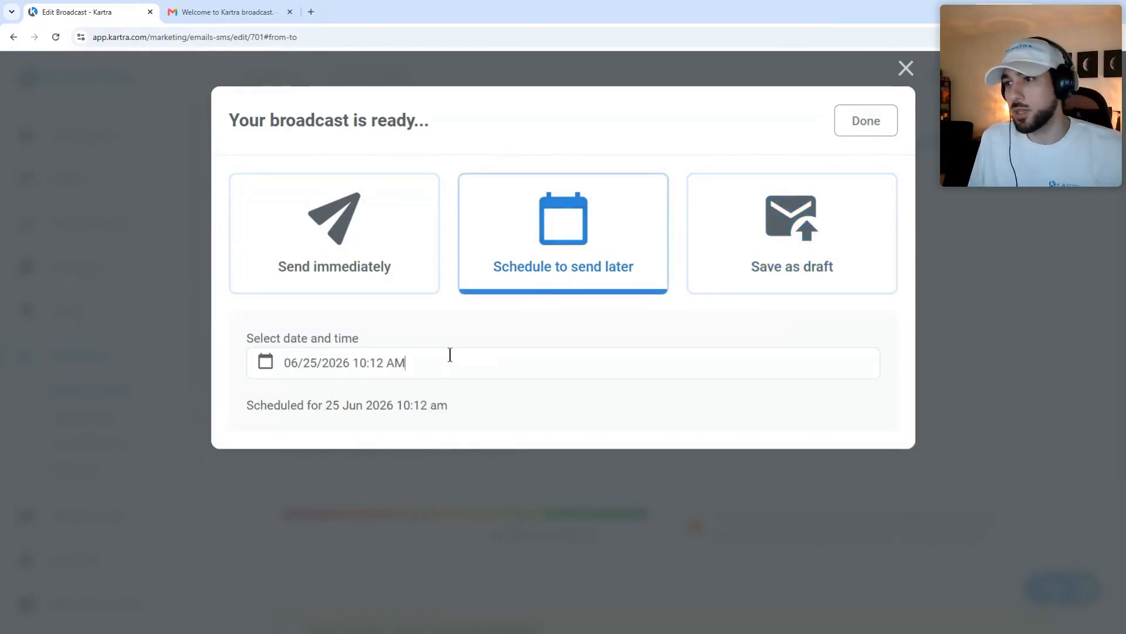
Step: Set the send date to 30 Jun 2026 at 10:00 am and confirm the schedule
{"action": "left_click", "coordinate": [450, 355]}
{"action": "left_click", "coordinate": [325, 605]}
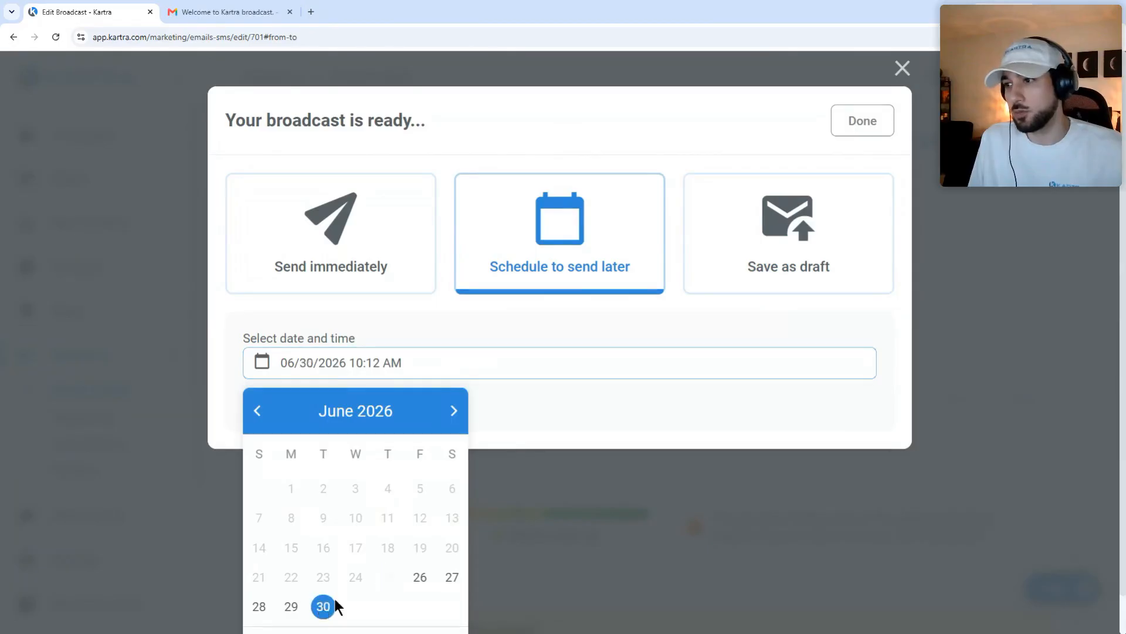
{"action": "left_click", "coordinate": [422, 367]}
{"action": "scroll", "coordinate": [433, 445], "scroll_direction": "down", "scroll_amount": 1}
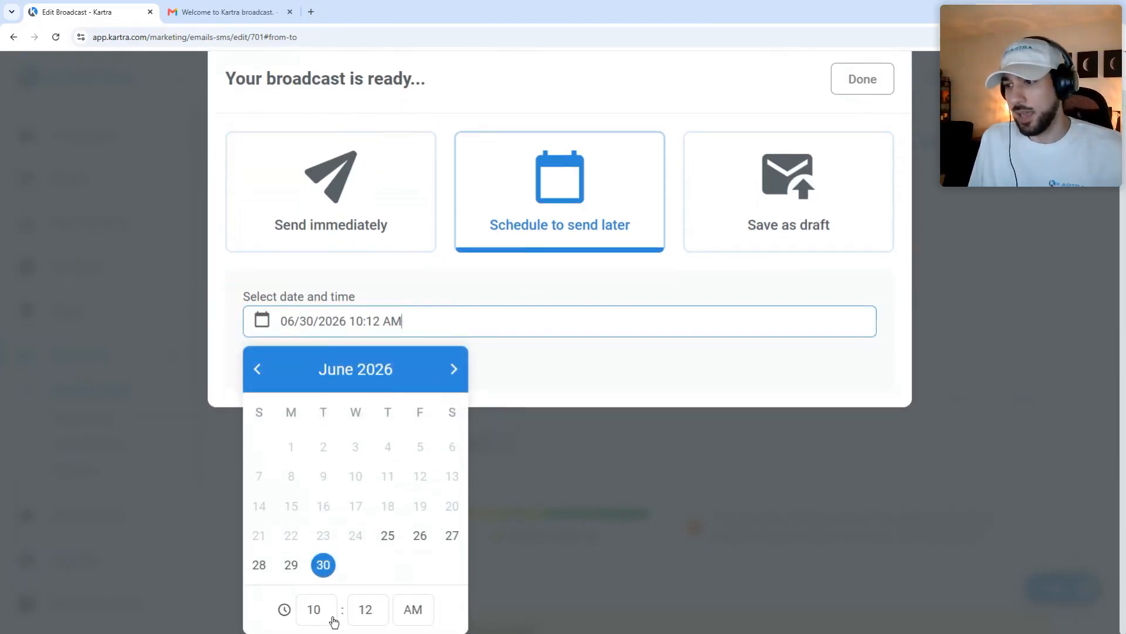
{"action": "left_click", "coordinate": [367, 610]}
{"action": "left_click", "coordinate": [370, 218]}
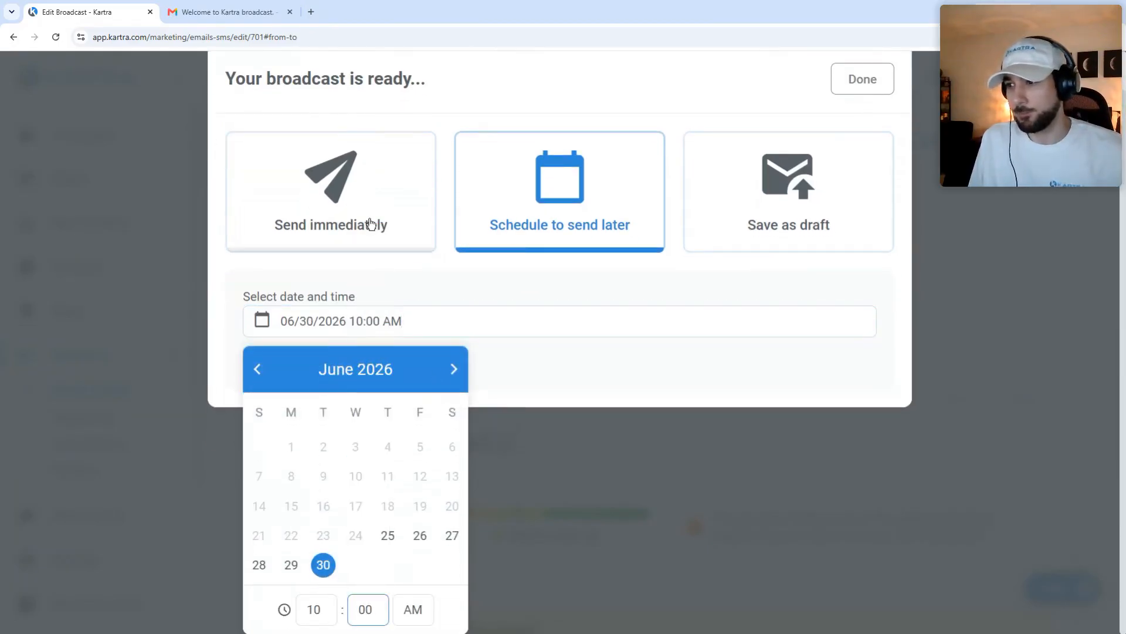
{"action": "left_click", "coordinate": [590, 368]}
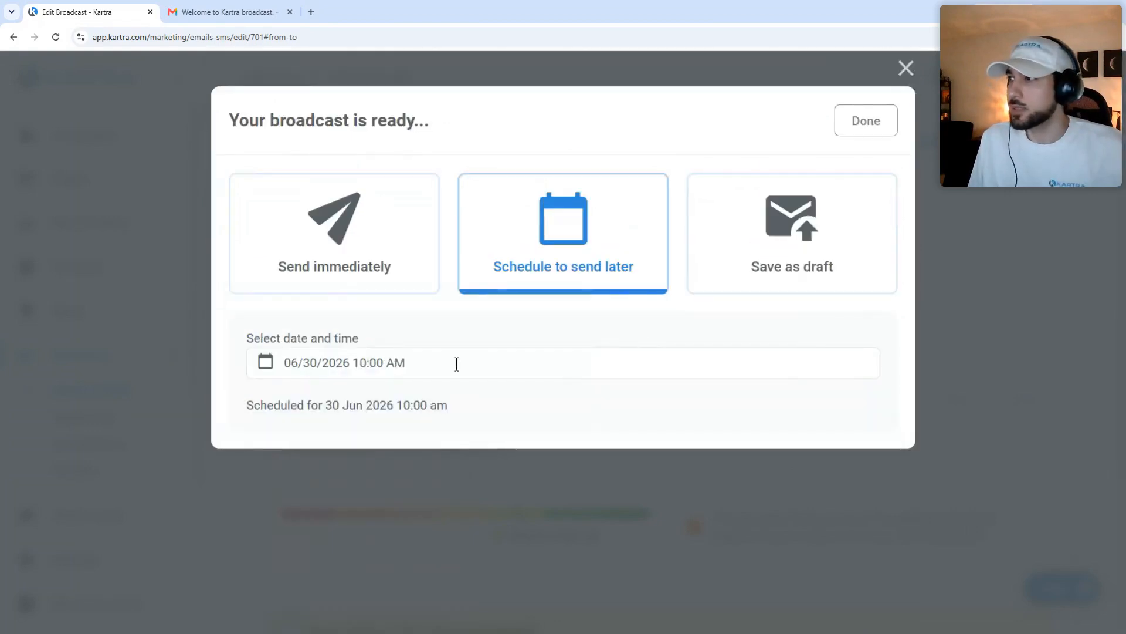
{"action": "left_click", "coordinate": [864, 120]}
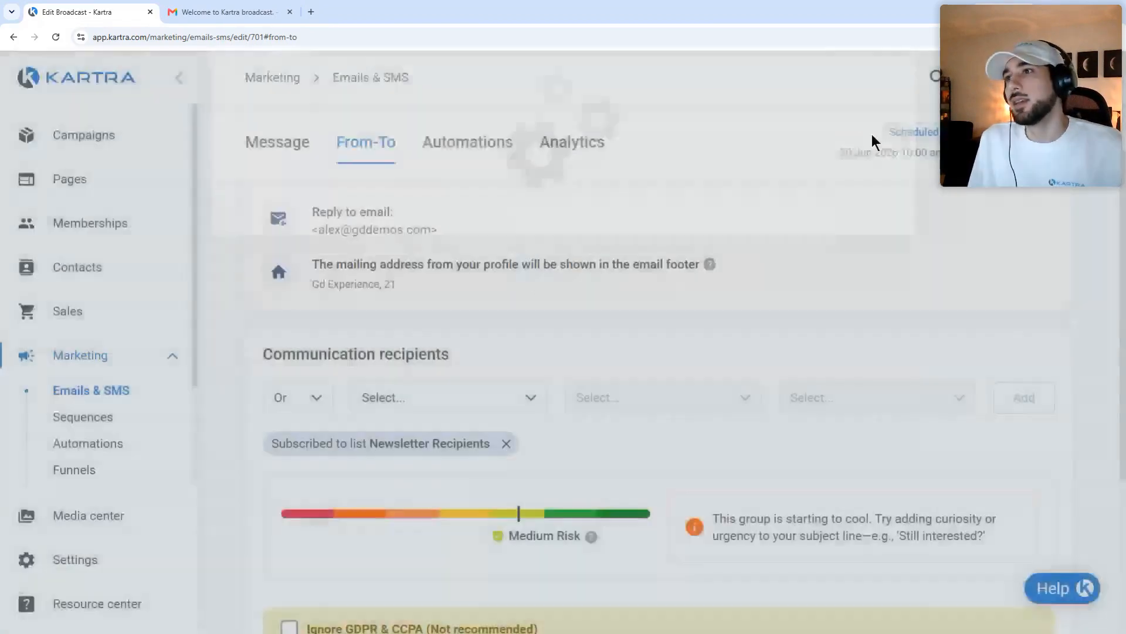
{"action": "scroll", "coordinate": [574, 258], "scroll_direction": "up", "scroll_amount": 3}
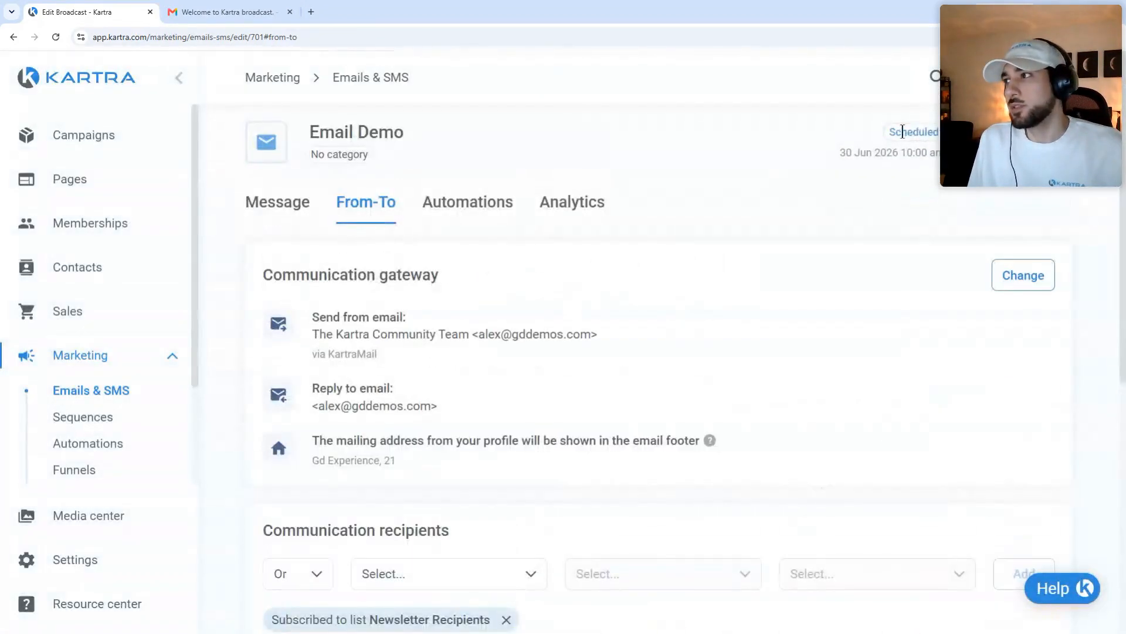
{"action": "left_click_drag", "start_coordinate": [902, 132], "coordinate": [941, 133]}
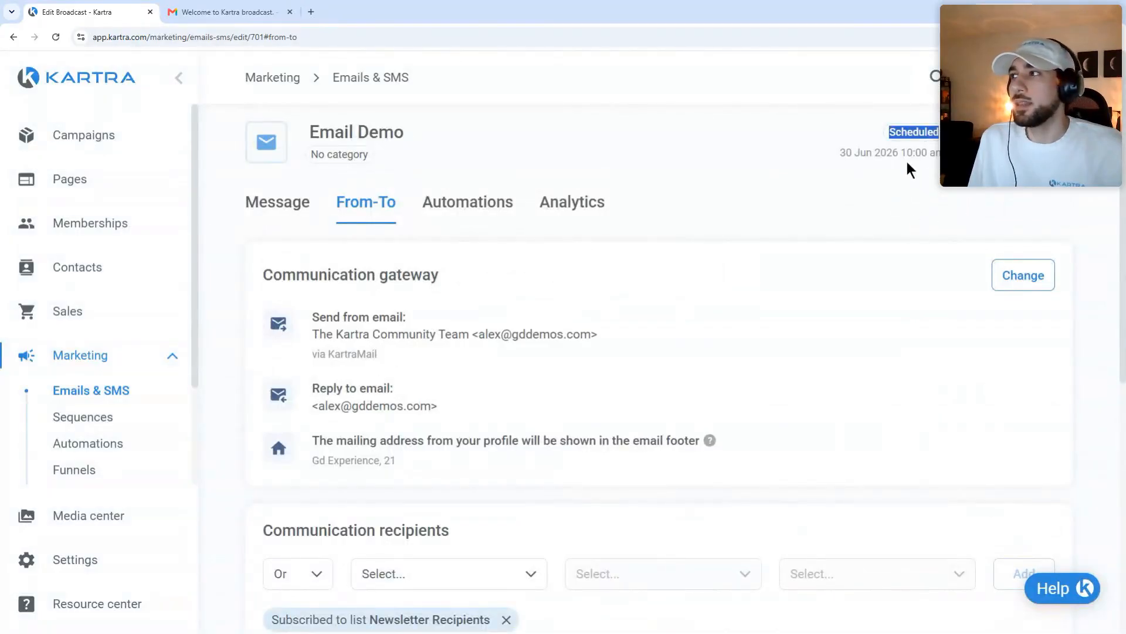
{"action": "left_click", "coordinate": [907, 167]}
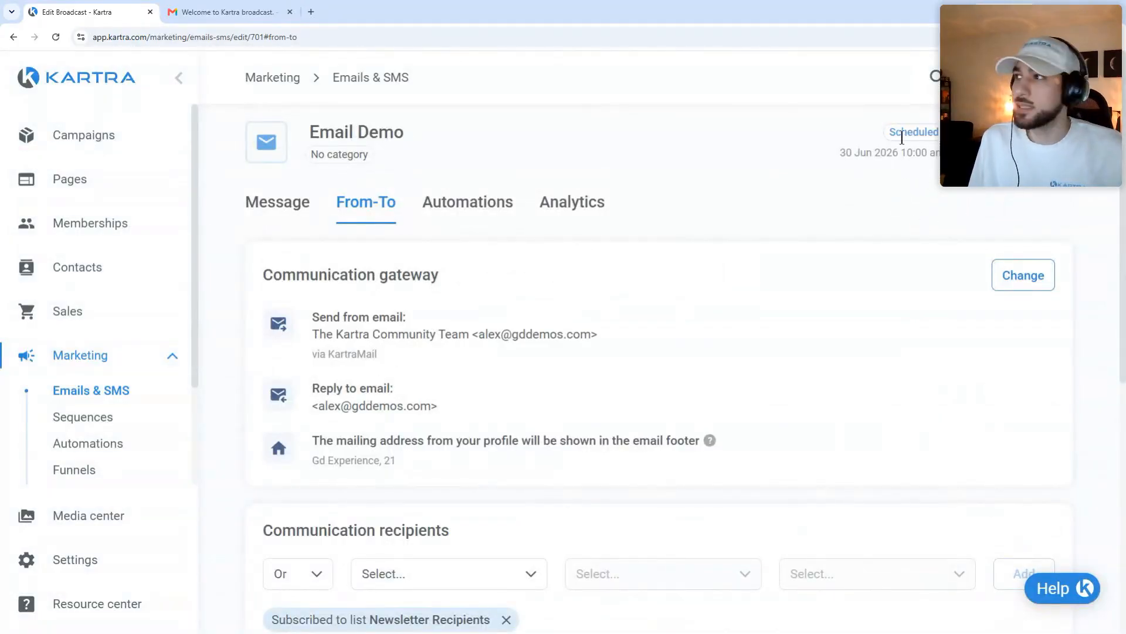
{"action": "left_click_drag", "start_coordinate": [890, 131], "coordinate": [939, 132]}
{"action": "left_click", "coordinate": [935, 158]}
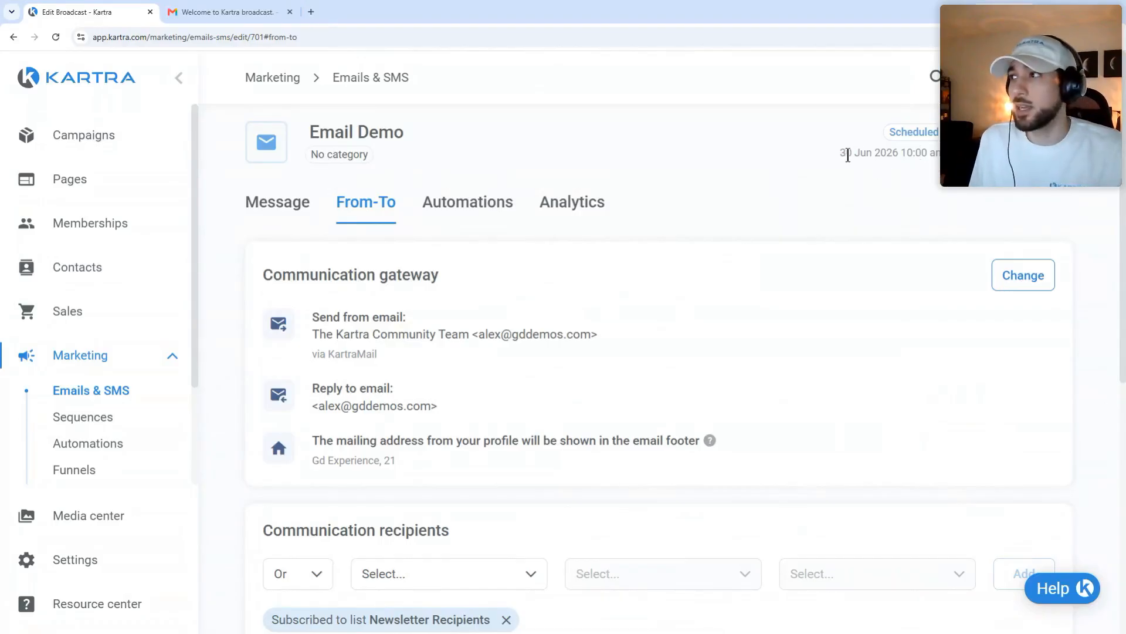
{"action": "left_click_drag", "start_coordinate": [841, 154], "coordinate": [934, 148]}
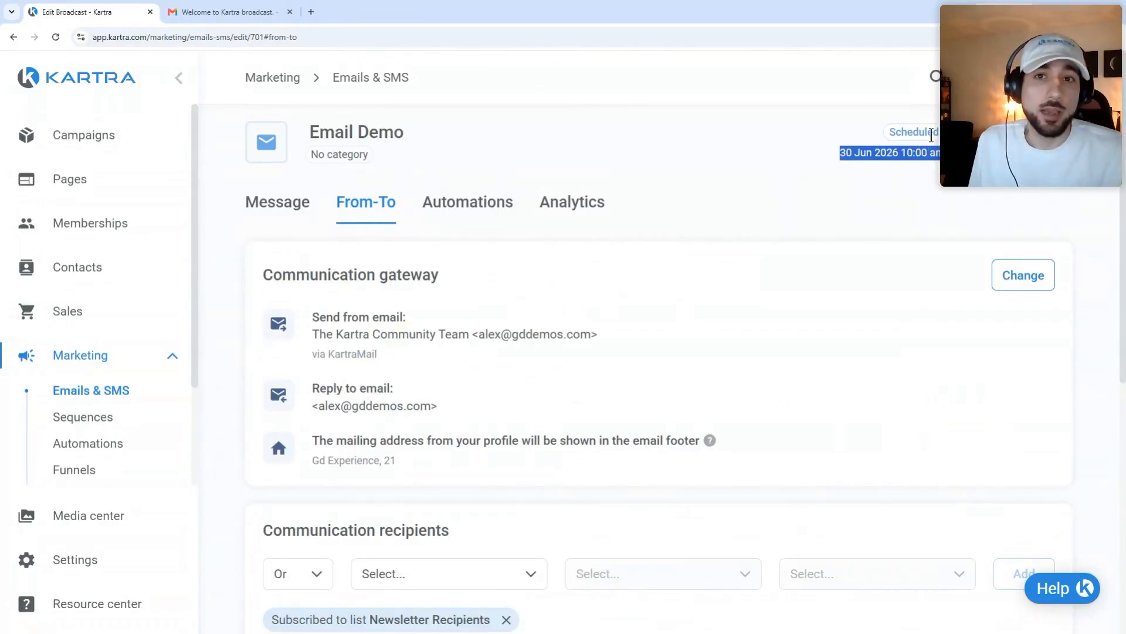
{"action": "left_click", "coordinate": [894, 169]}
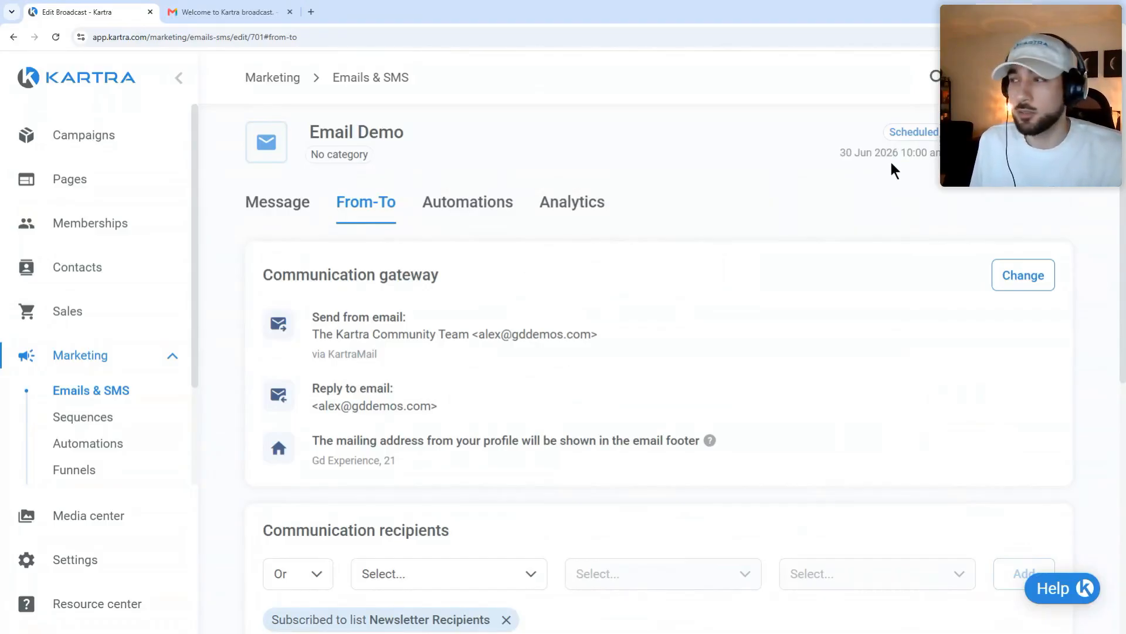